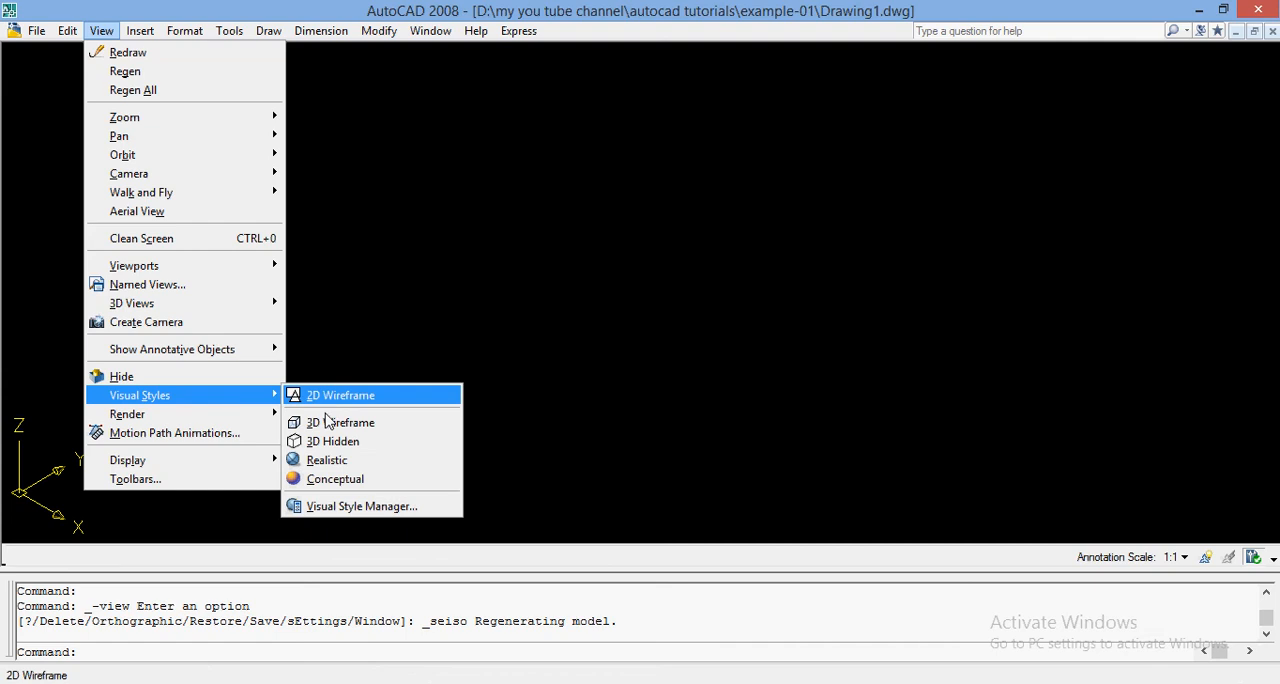
# Step: Apply the Realistic visual style to the isometric view and fit it with the ZOOM All option
pyautogui.click(330, 460)
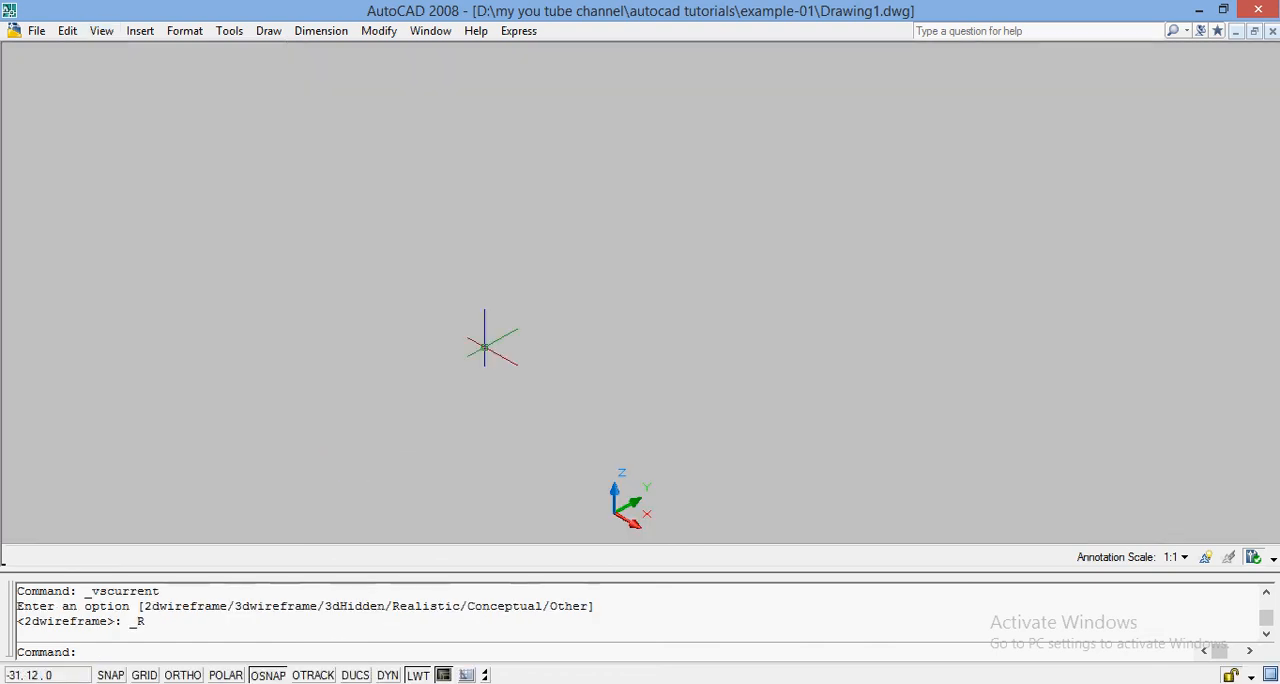
pyautogui.write('ZOOM')
pyautogui.press('Return')
pyautogui.write('A')
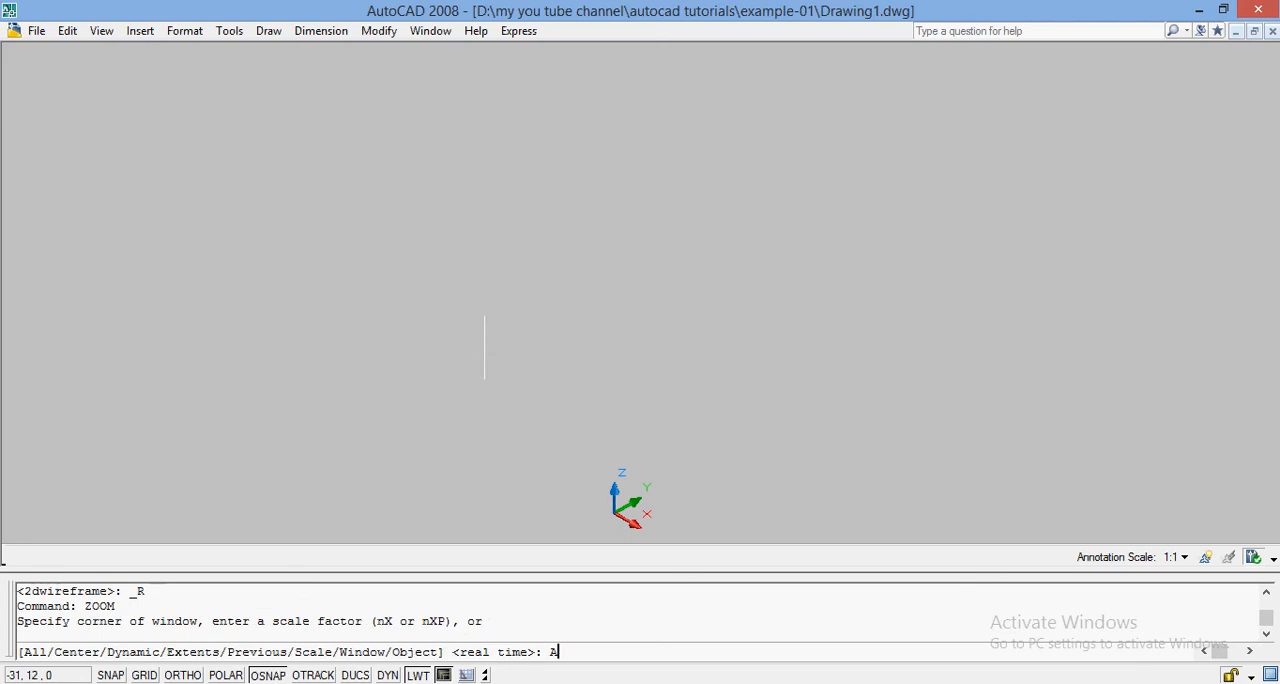
pyautogui.press('Return')
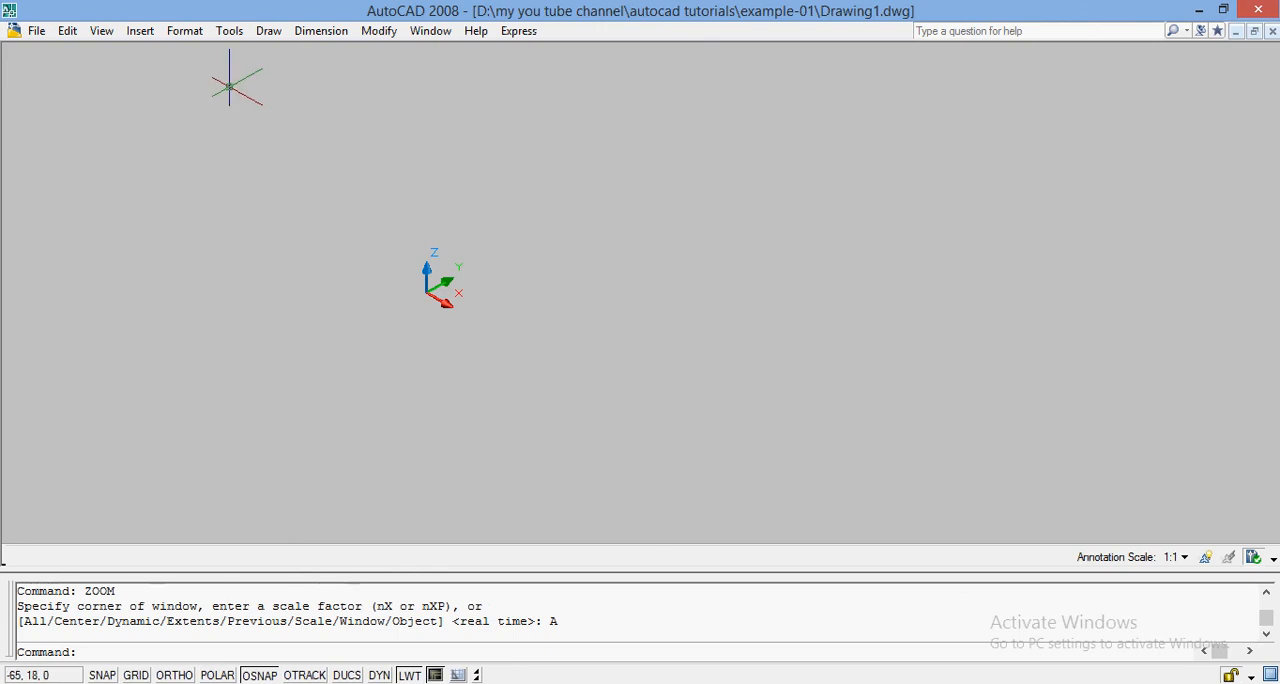
# Step: Create a solid box from corner 0,0 to corner 20,30 with a height of 10
pyautogui.write('BOX')
pyautogui.press('Return')
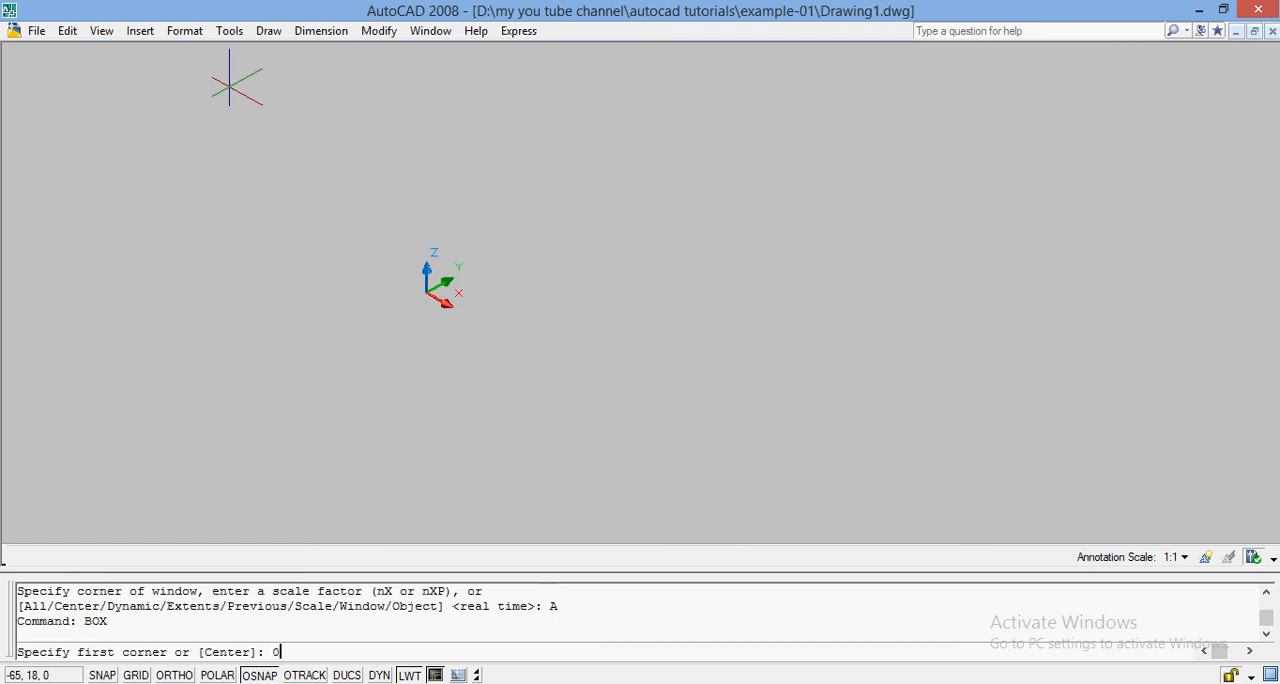
pyautogui.write('0,0')
pyautogui.press('Return')
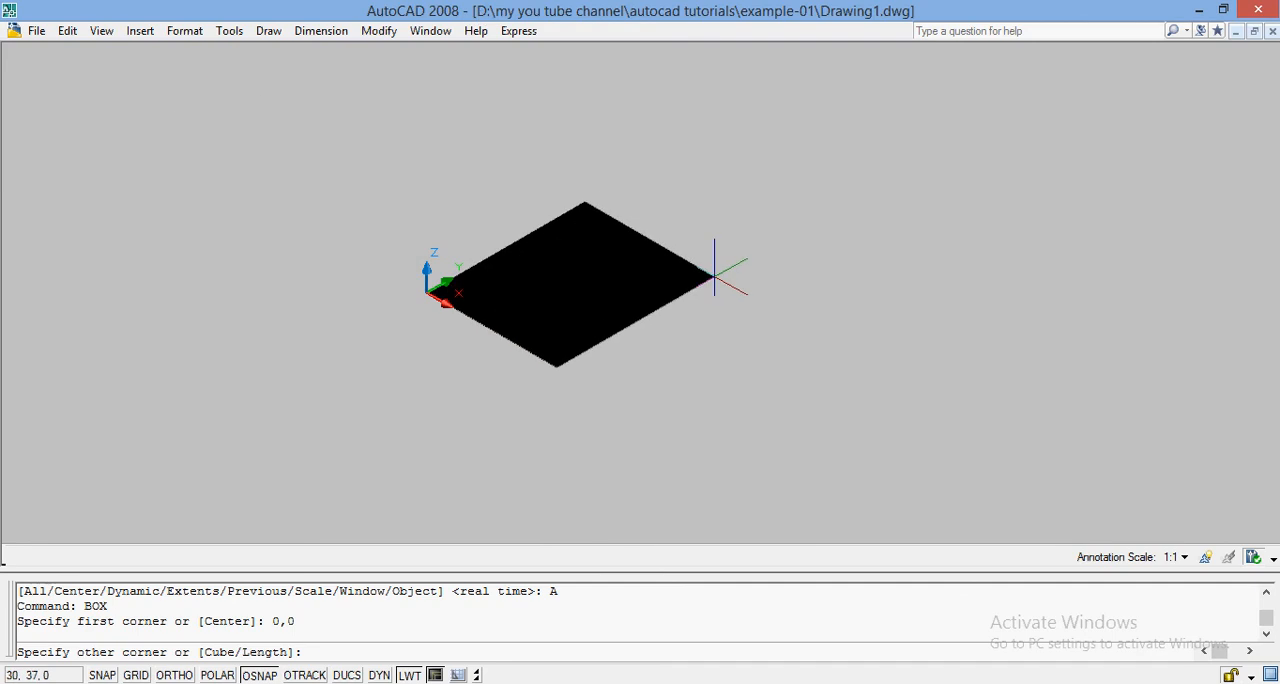
pyautogui.write('20,30')
pyautogui.press('Return')
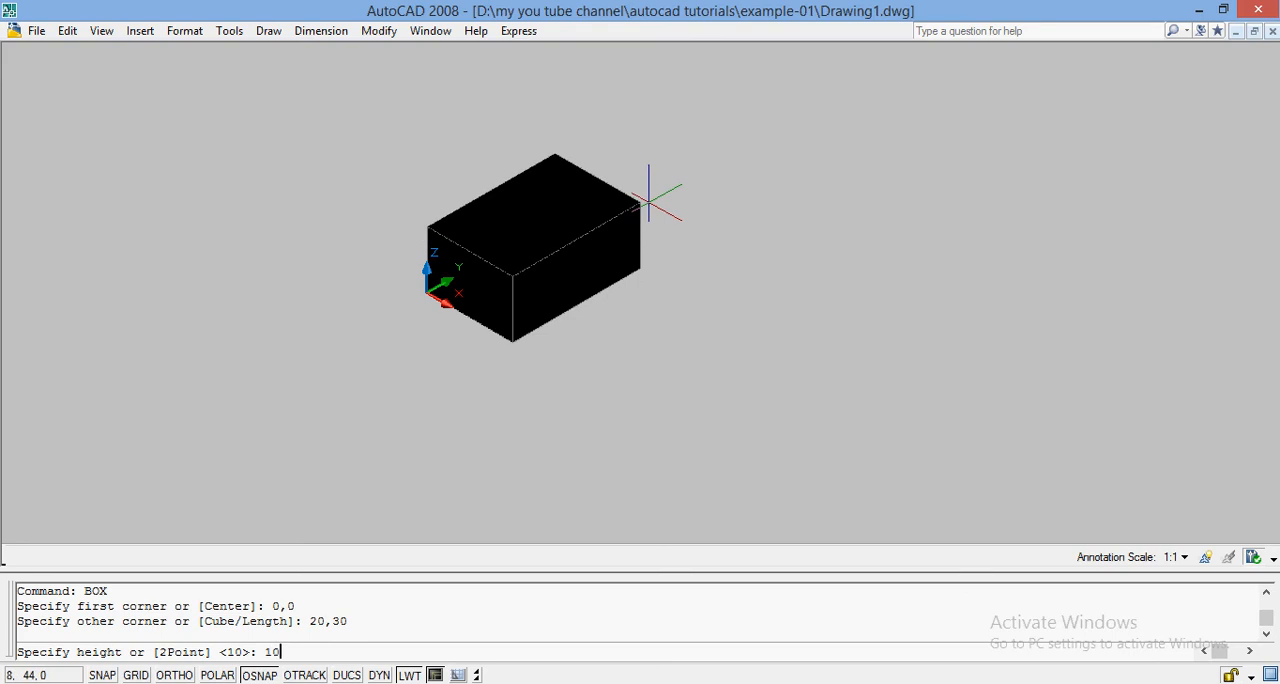
pyautogui.write('10')
pyautogui.press('Return')
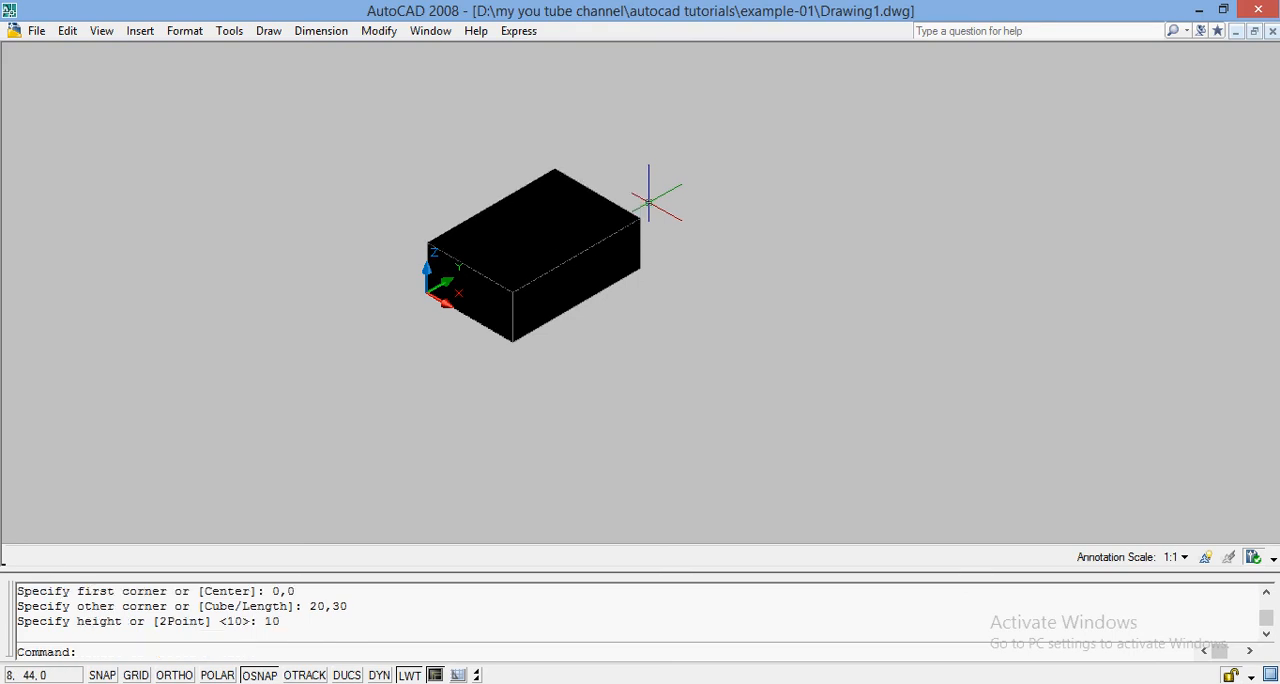
# Step: Color the long vertical side face of the box facing the viewer yellow using Color faces
pyautogui.write('ZOOM')
pyautogui.press('Return')
pyautogui.write('A')
pyautogui.press('Return')
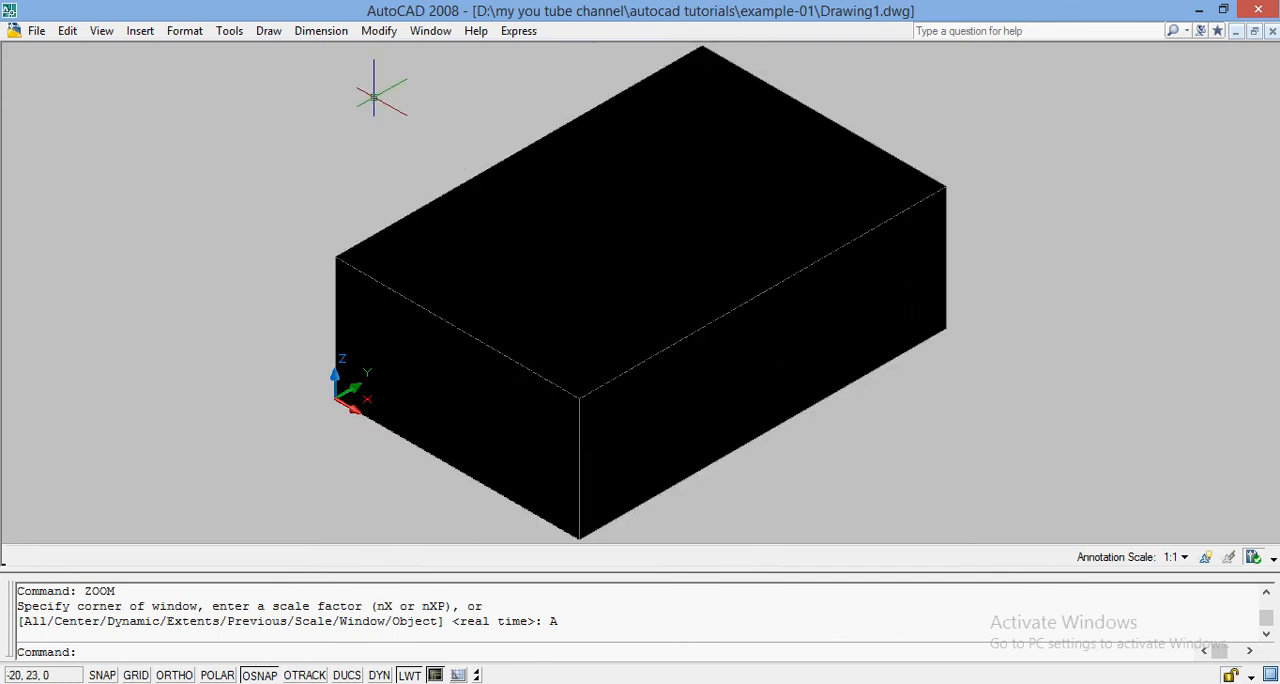
pyautogui.click(379, 31)
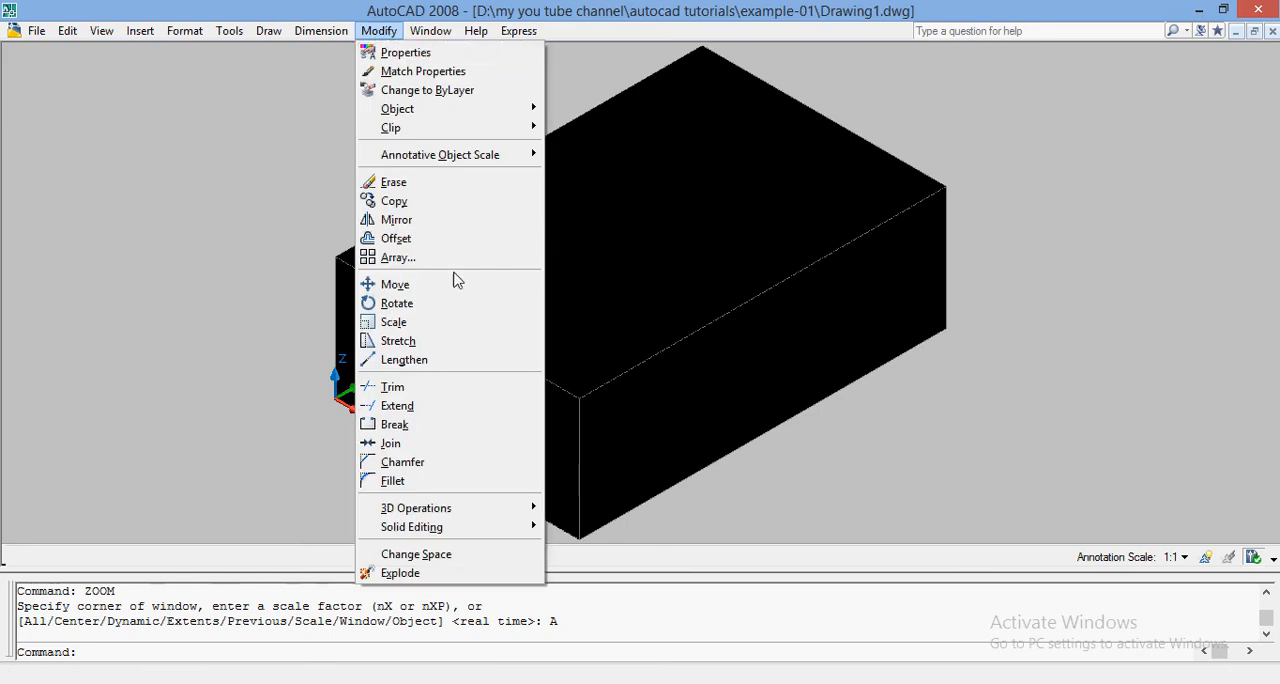
pyautogui.moveTo(509, 530)
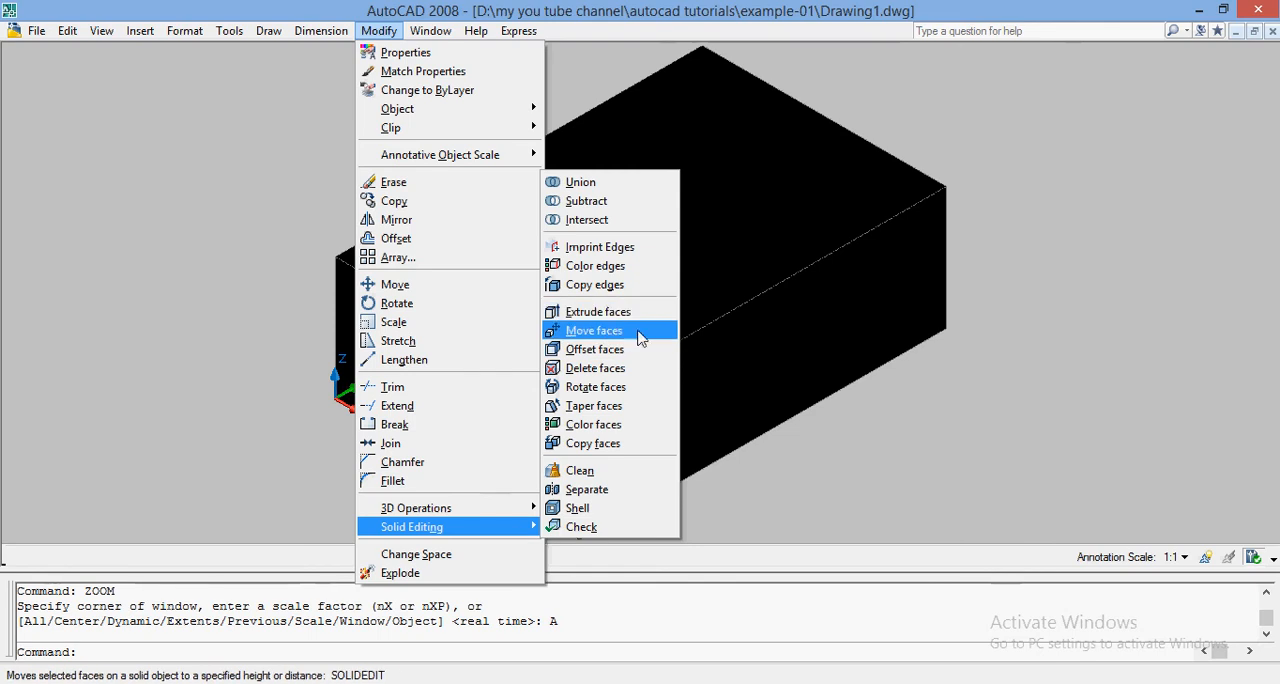
pyautogui.click(604, 428)
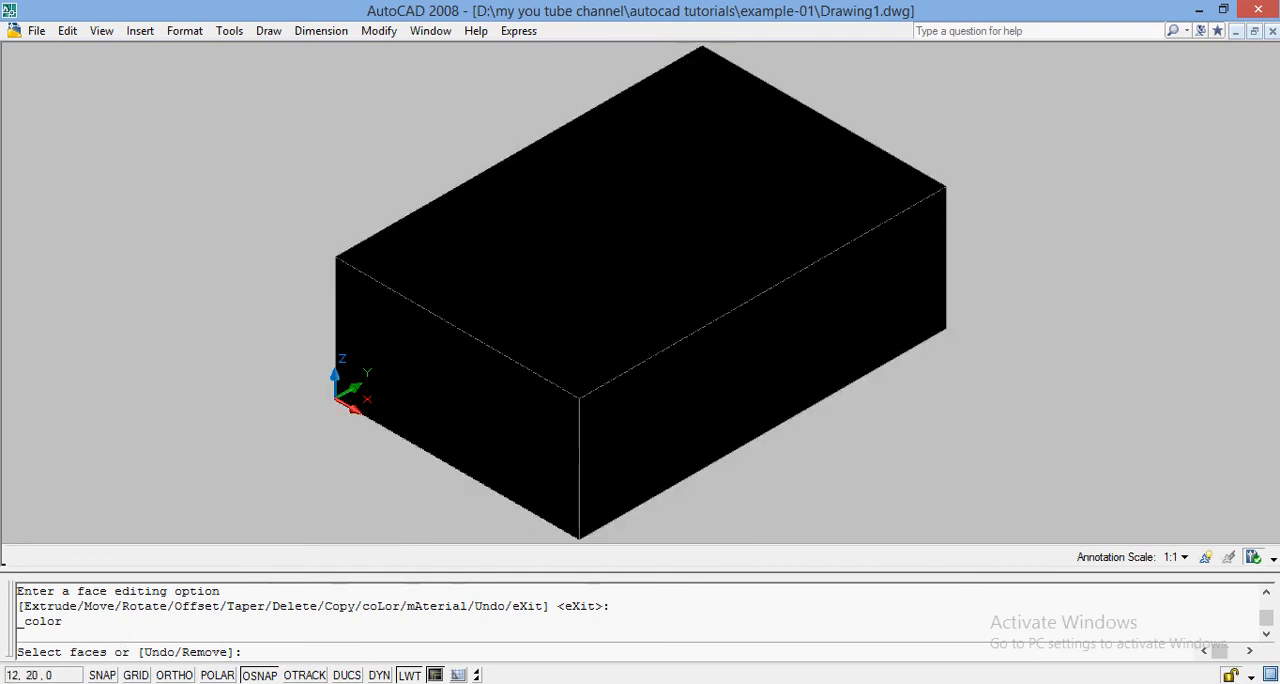
pyautogui.click(743, 364)
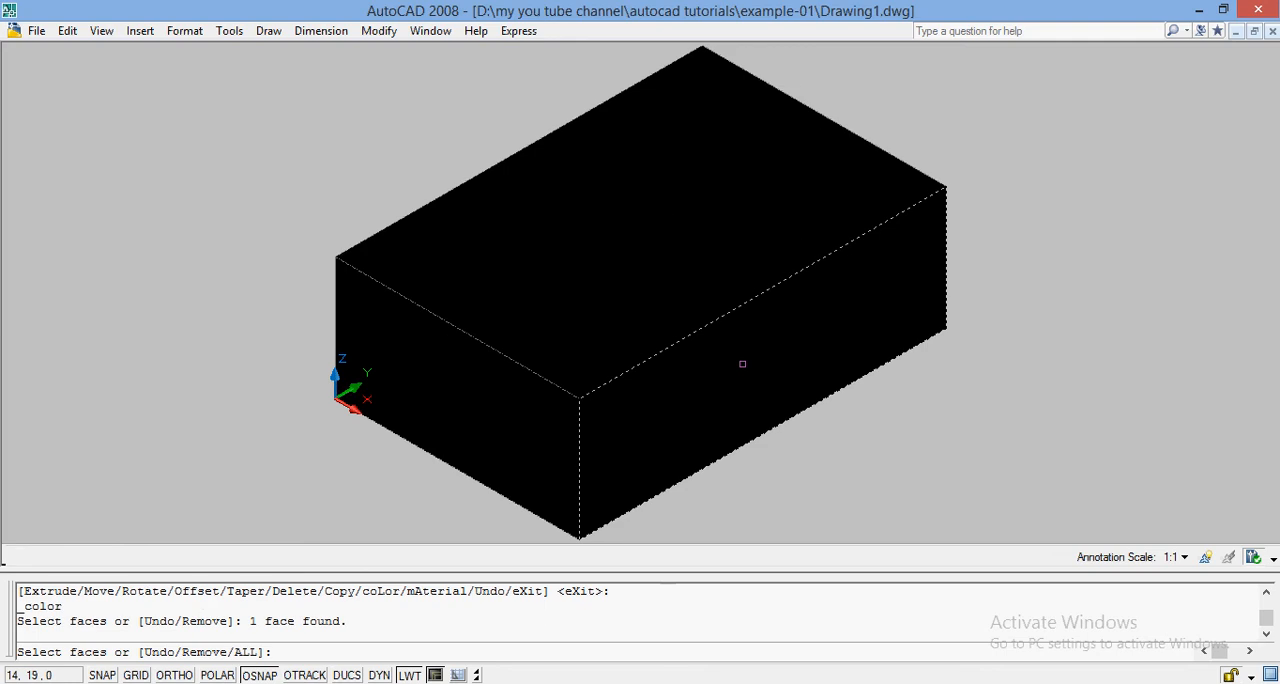
pyautogui.press('Return')
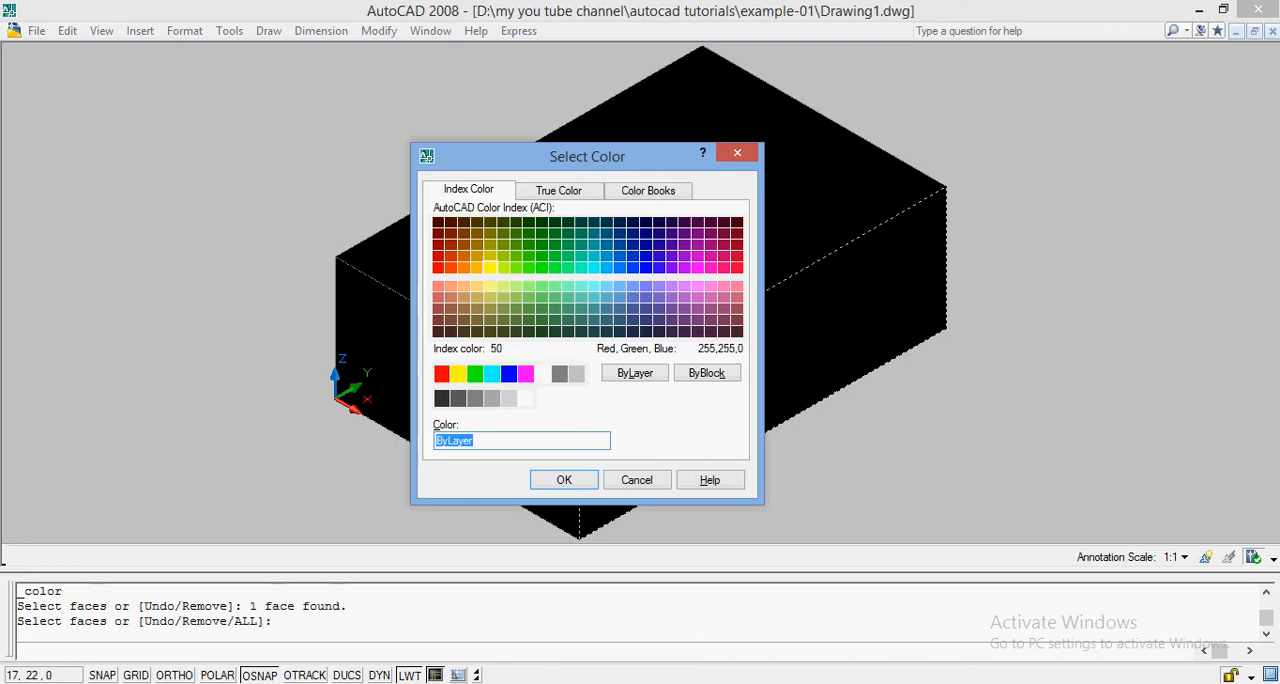
pyautogui.click(457, 373)
pyautogui.click(564, 481)
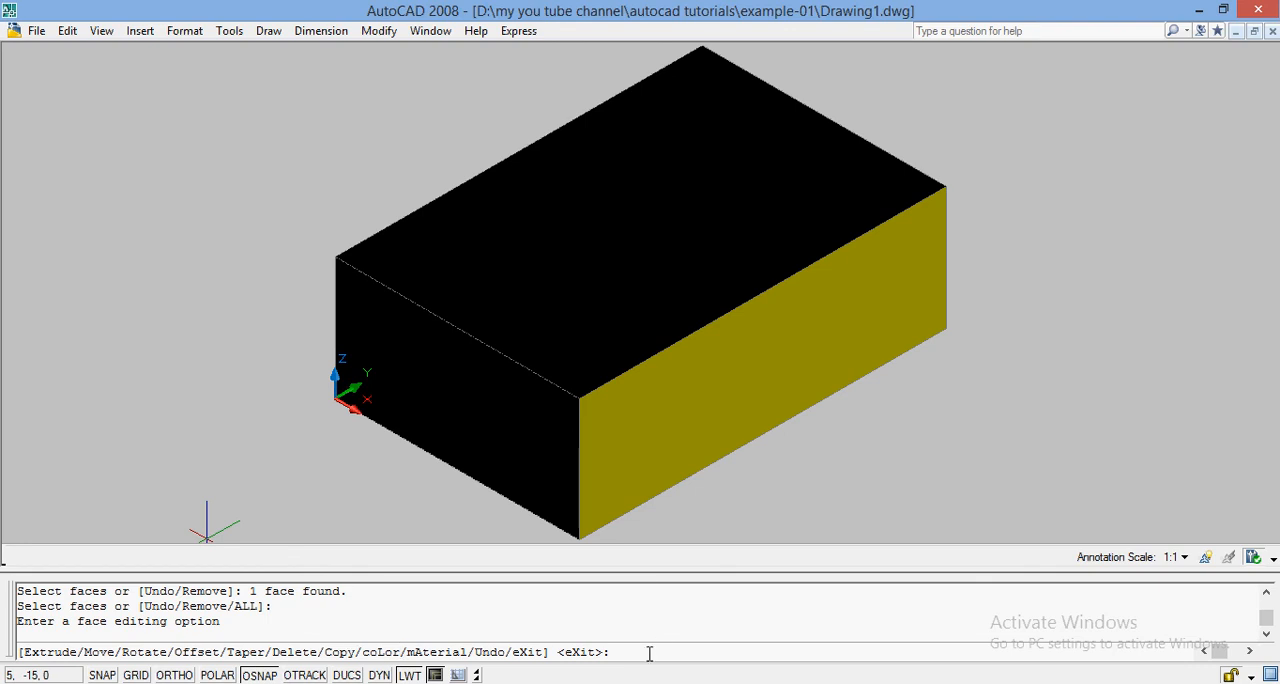
# Step: Color the top face of the box red while continuing the face editing command
pyautogui.write('COLOR')
pyautogui.press('Return')
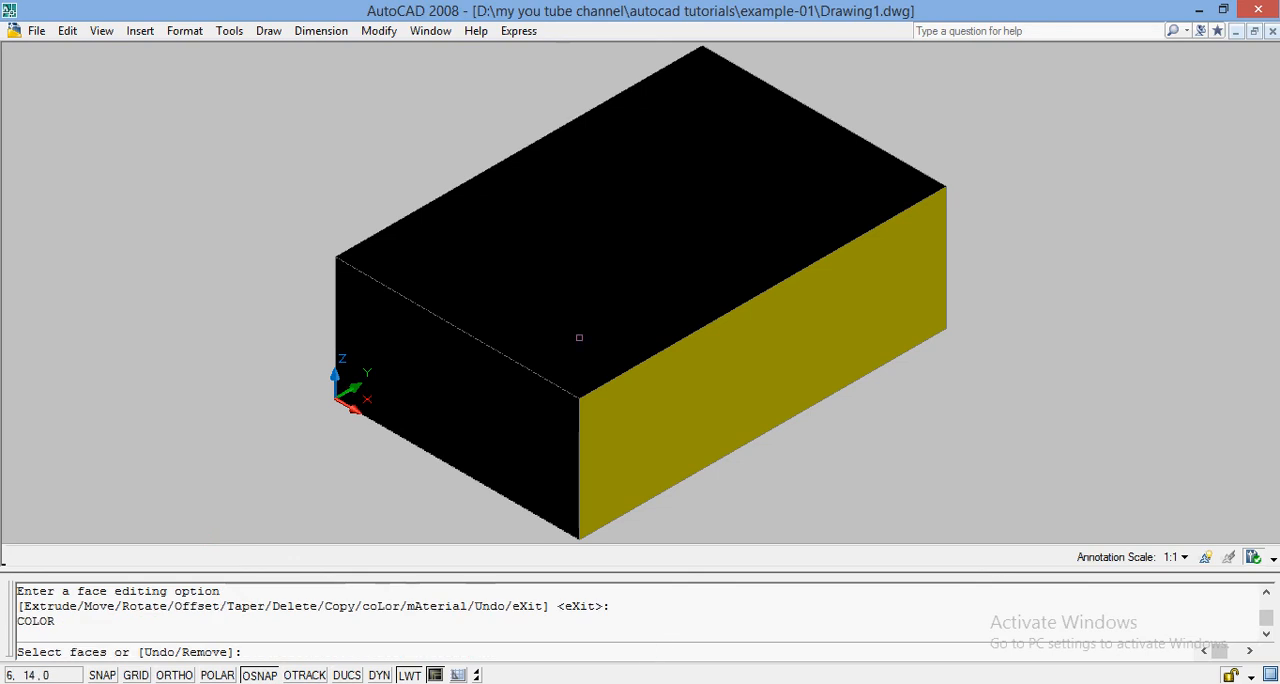
pyautogui.click(660, 250)
pyautogui.press('Return')
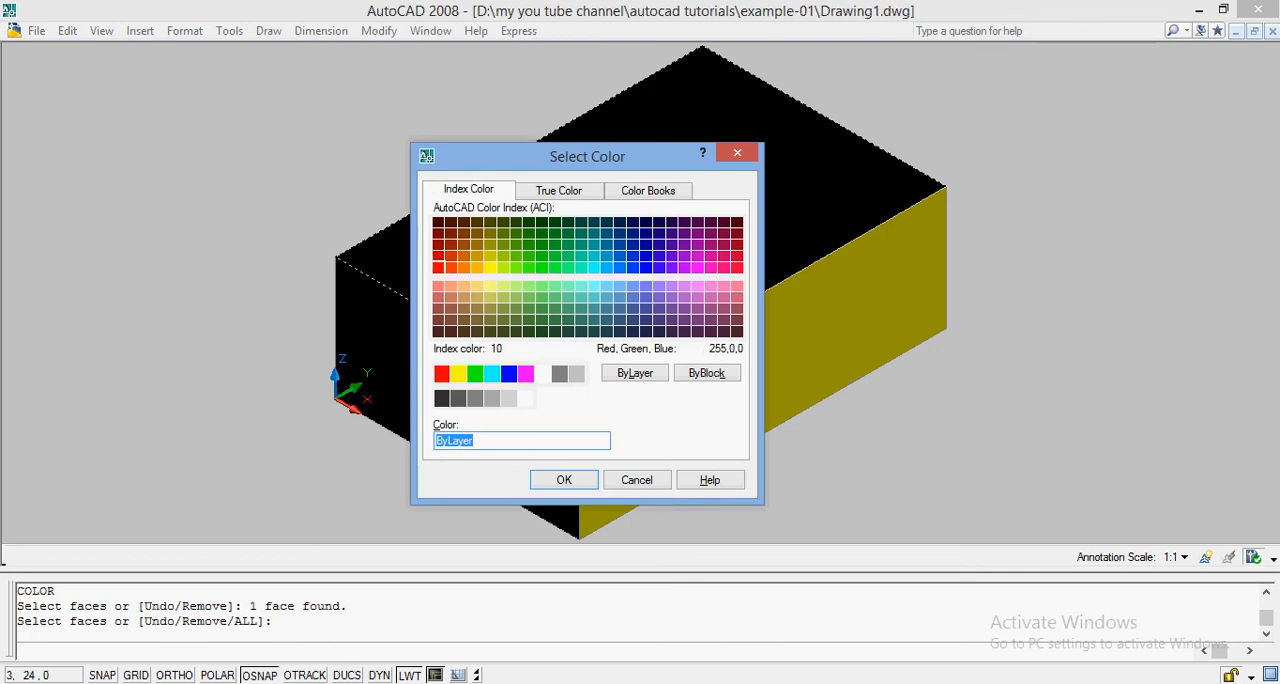
pyautogui.click(438, 268)
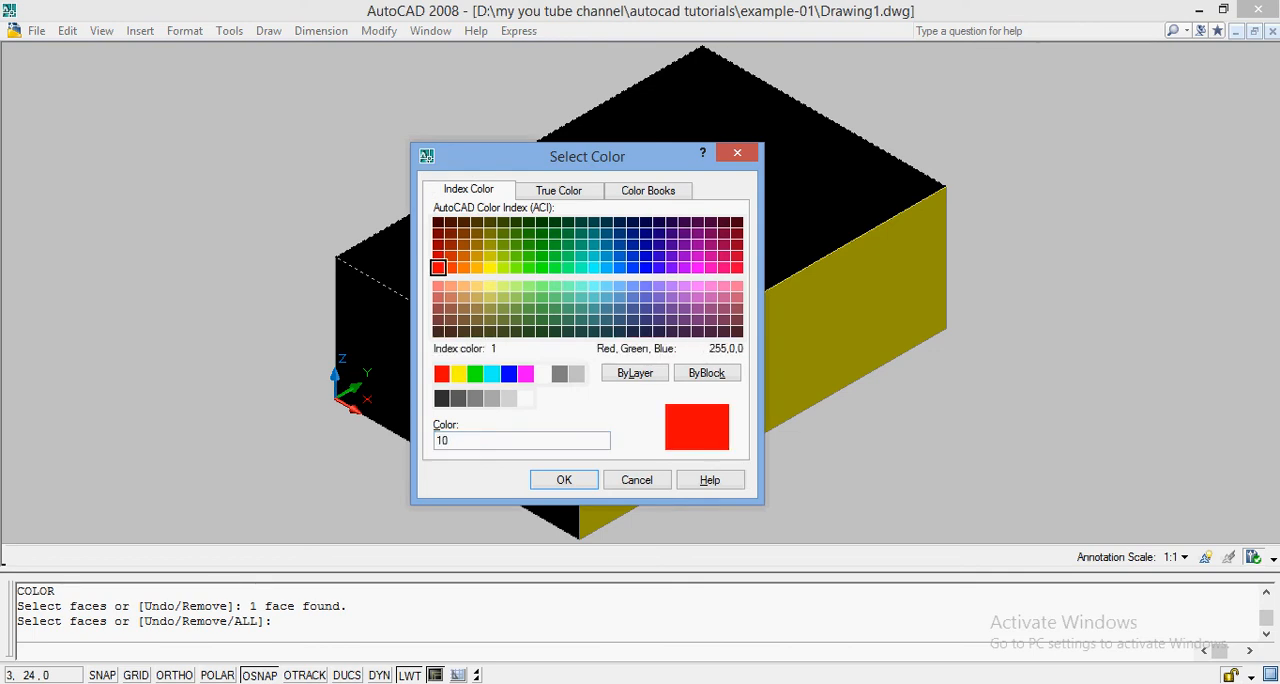
pyautogui.click(441, 374)
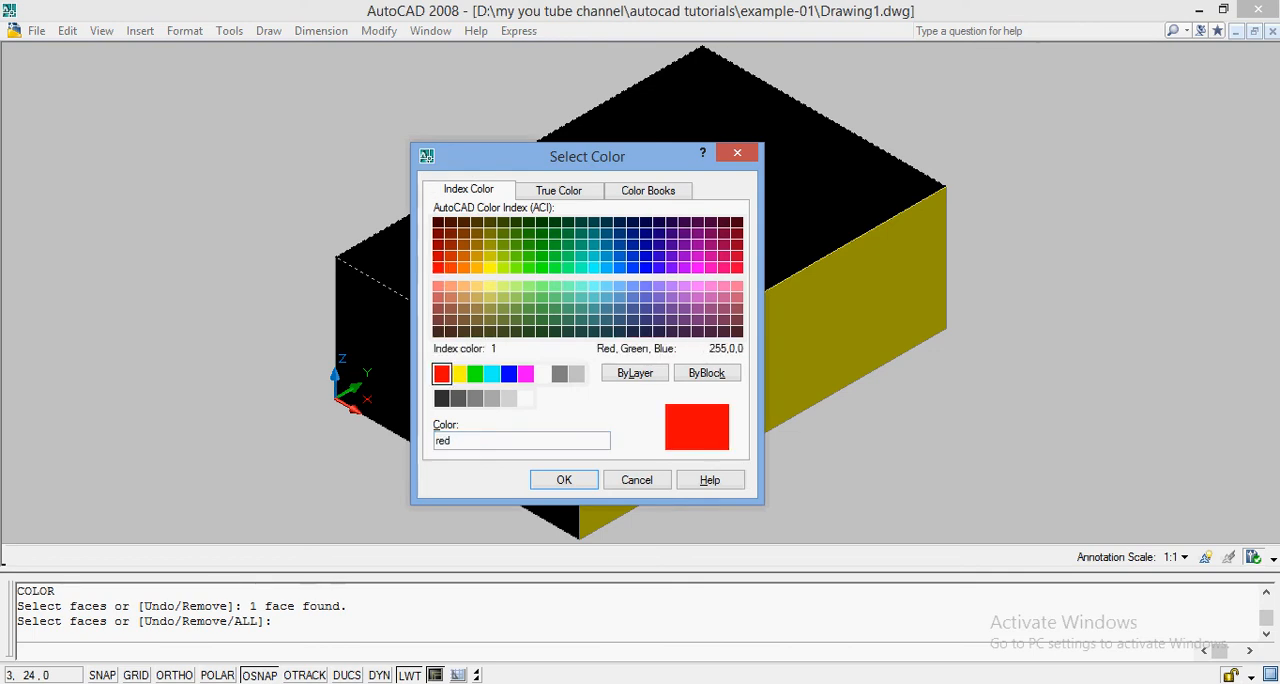
pyautogui.click(564, 480)
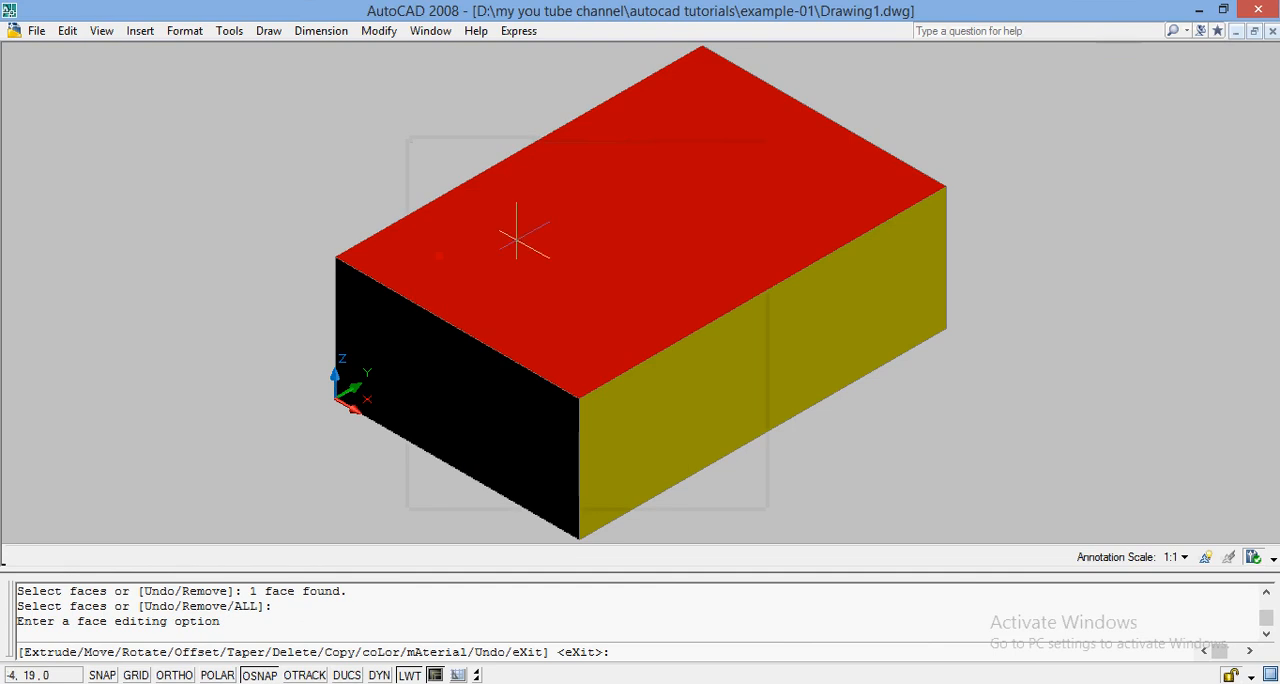
# Step: Color the short front face of the box, next to the origin, blue using Color faces
pyautogui.click(378, 32)
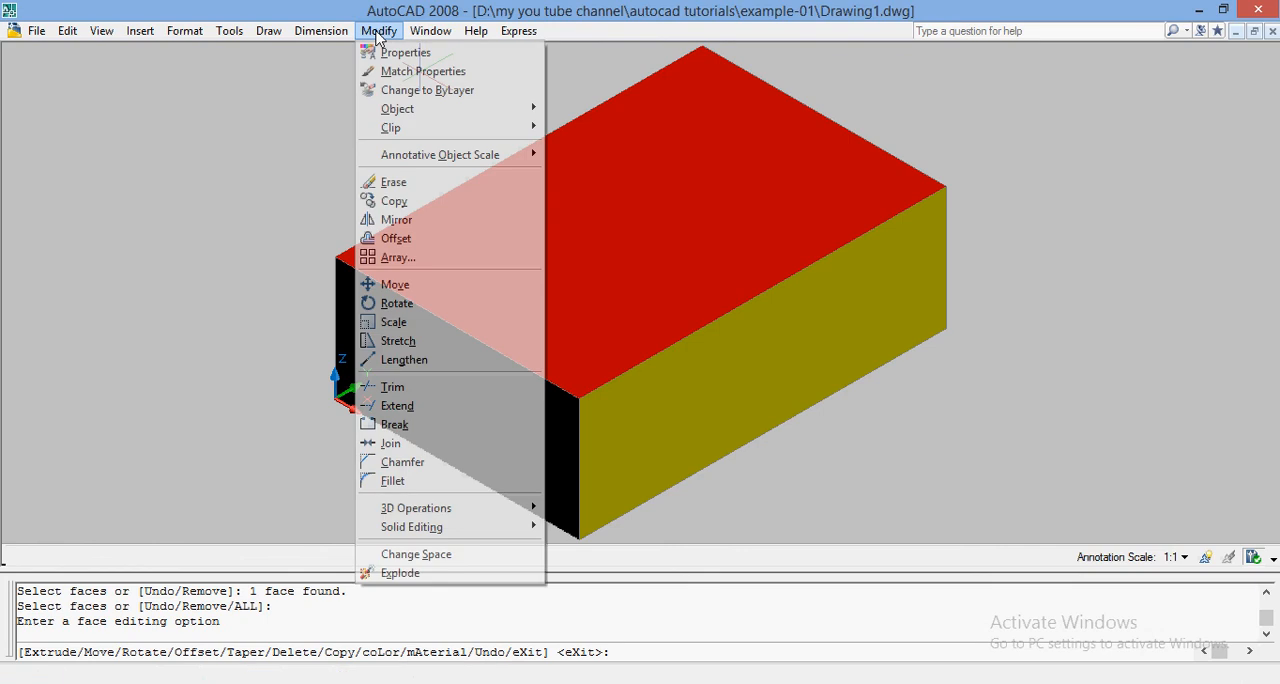
pyautogui.moveTo(476, 528)
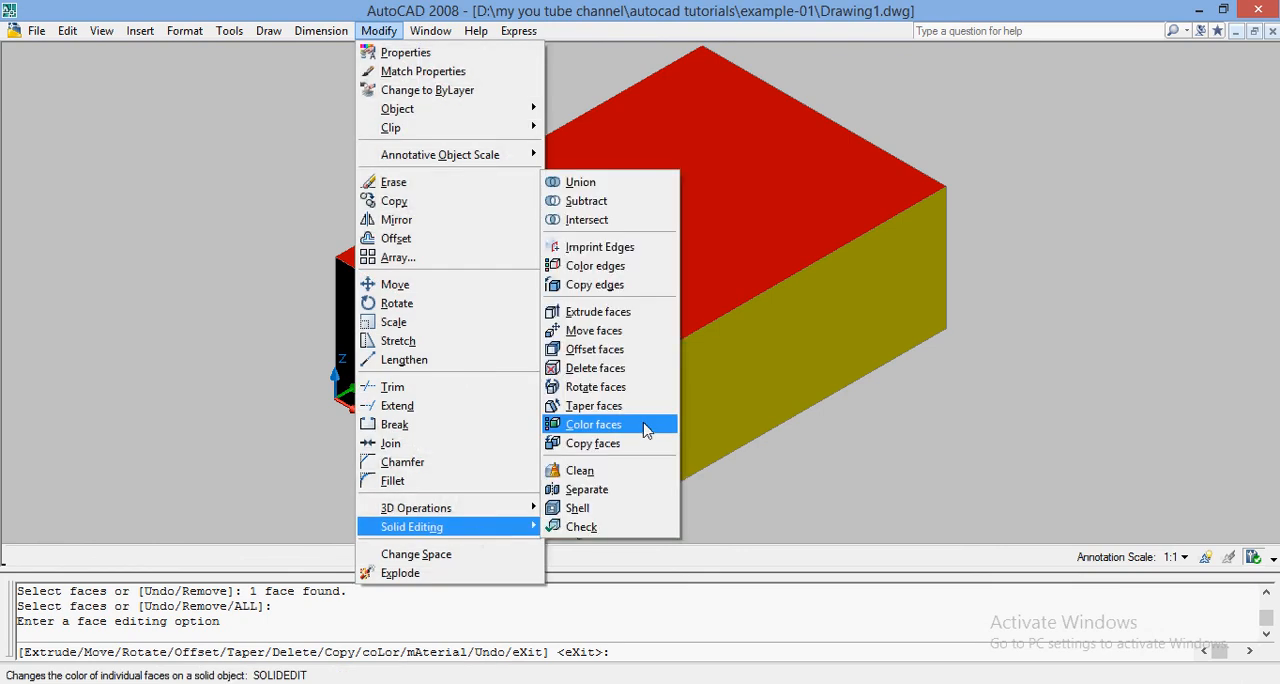
pyautogui.click(569, 427)
pyautogui.click(511, 414)
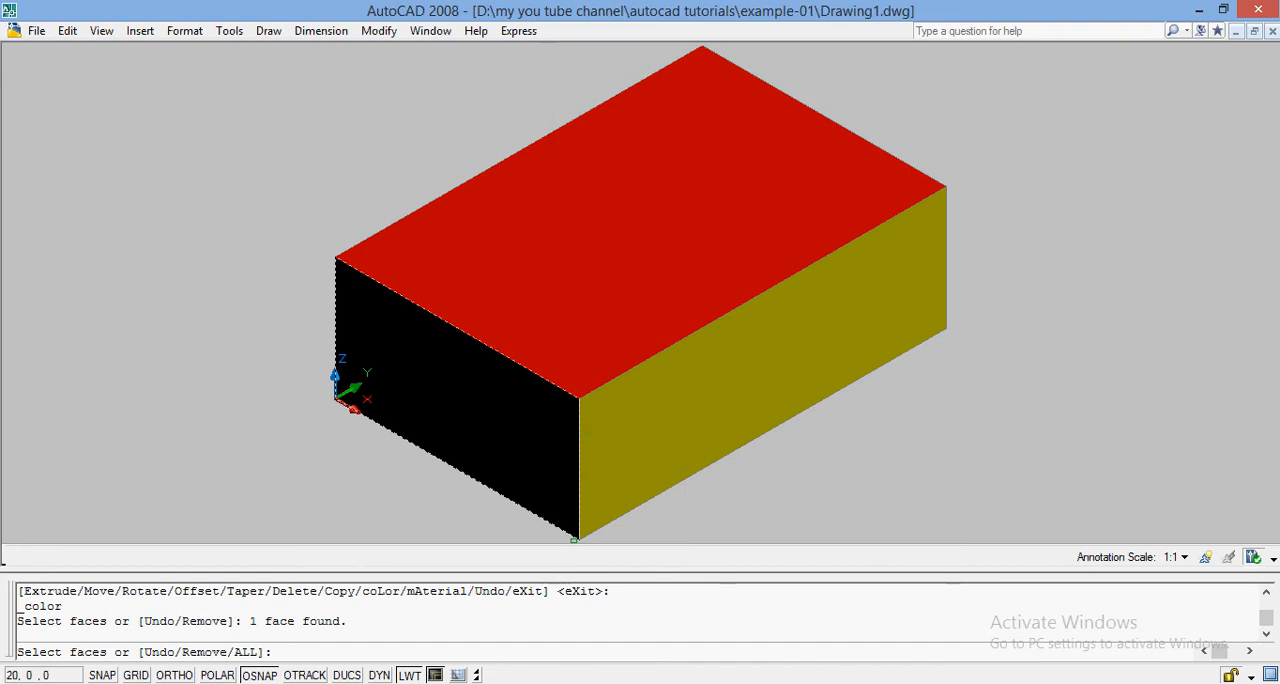
pyautogui.press('Return')
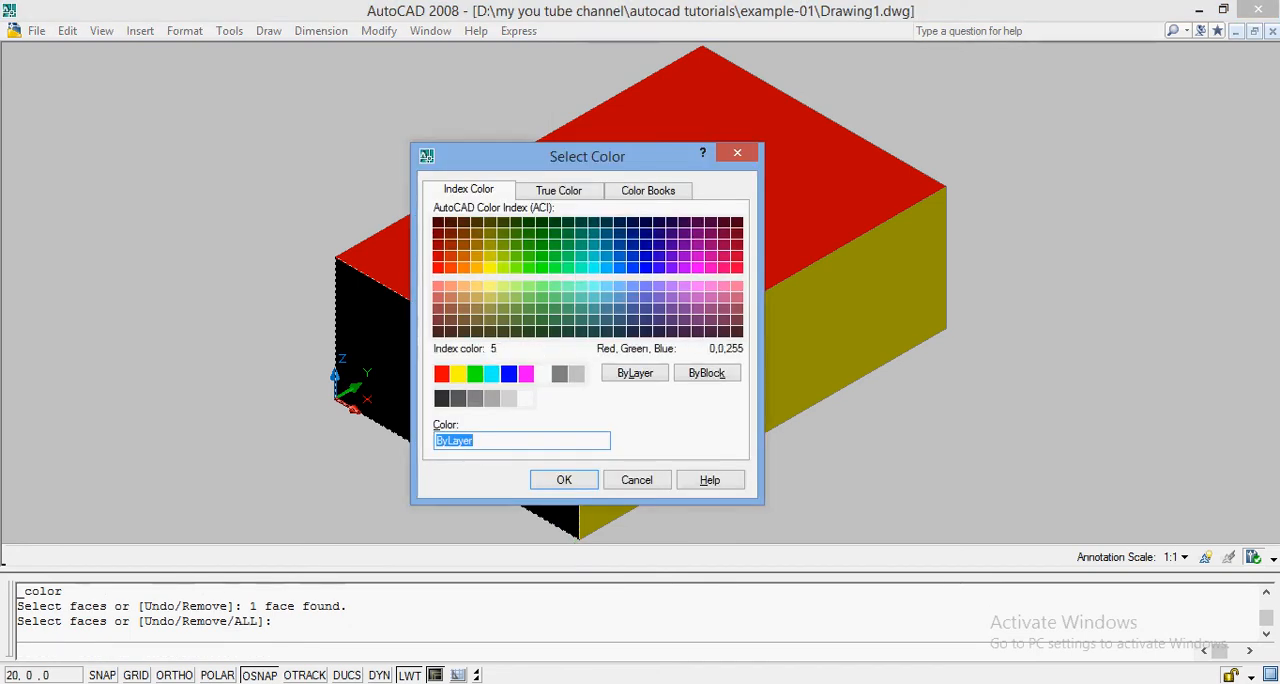
pyautogui.click(509, 374)
pyautogui.press('Return')
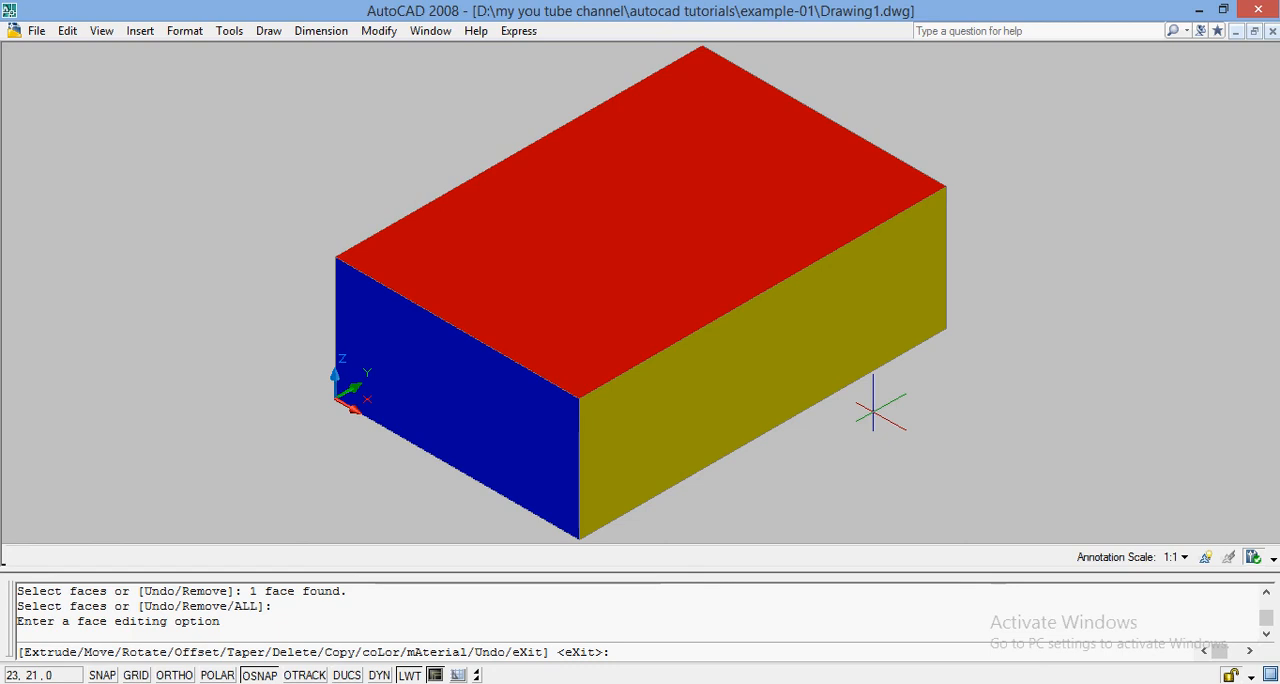
# Step: Rotate the view of the box slightly with Free Orbit and exit the solid editing command
pyautogui.click(101, 30)
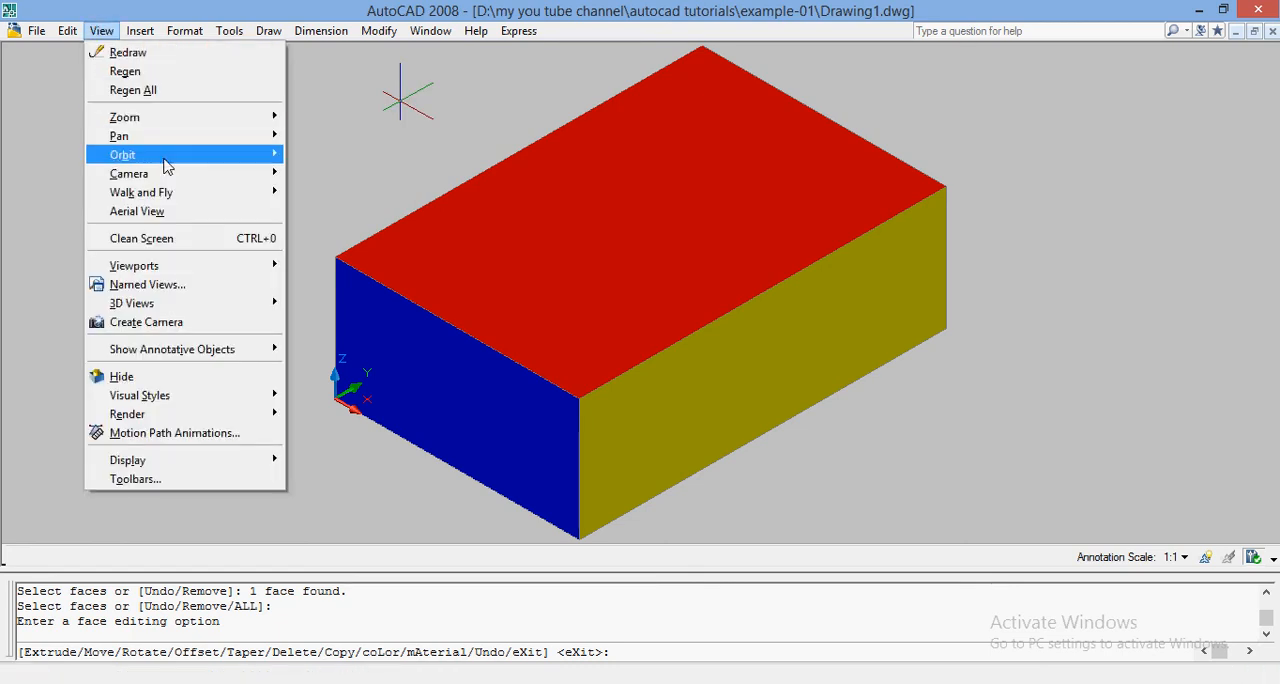
pyautogui.moveTo(270, 154)
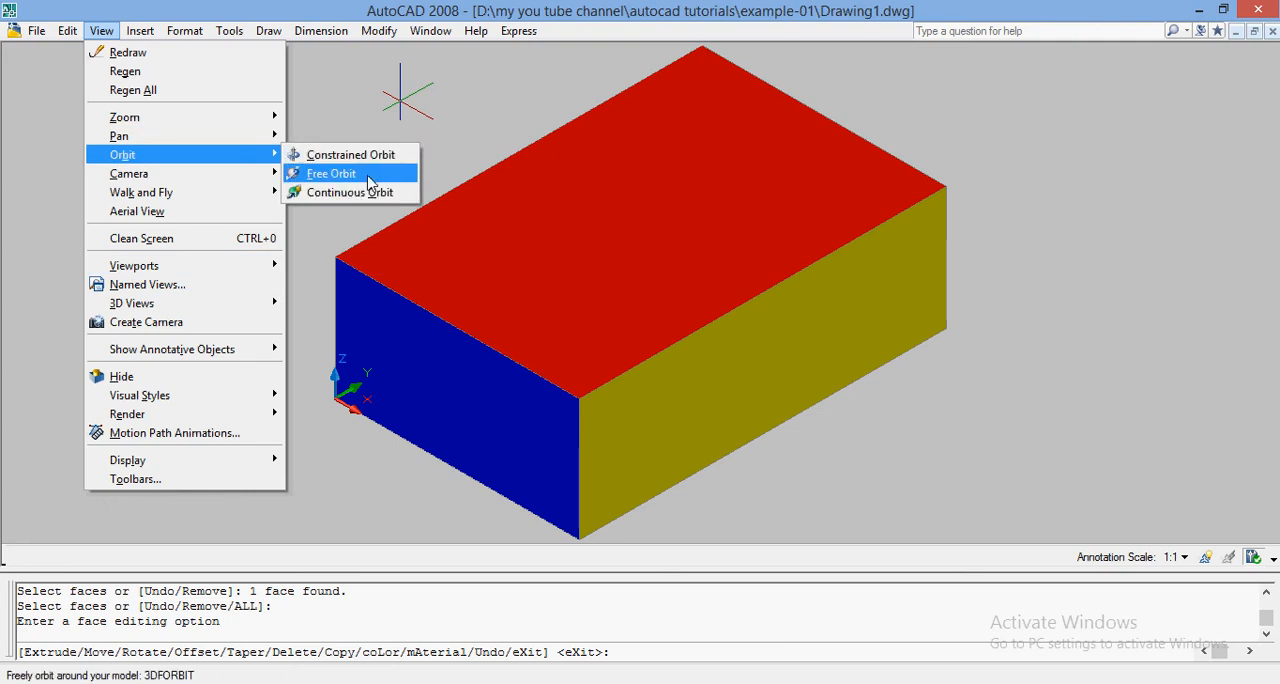
pyautogui.click(368, 174)
pyautogui.moveTo(534, 306); pyautogui.dragTo(548, 337)
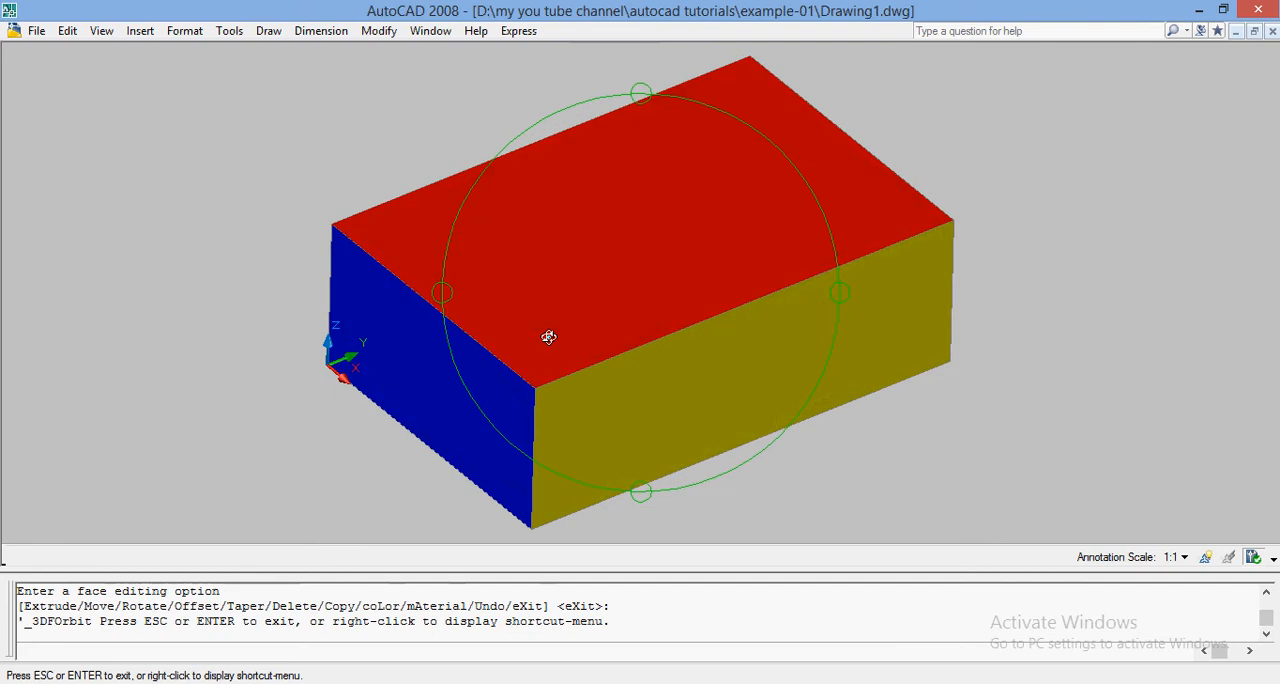
pyautogui.press('Escape')
pyautogui.press('Return')
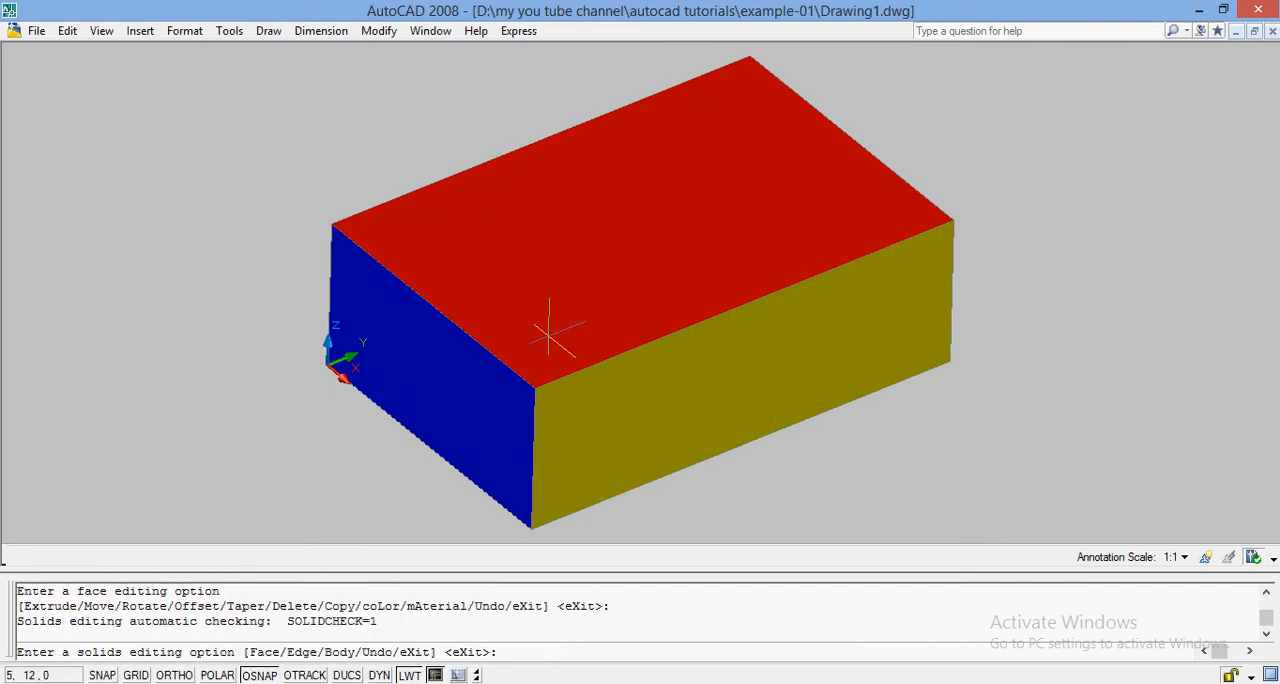
pyautogui.press('Return')
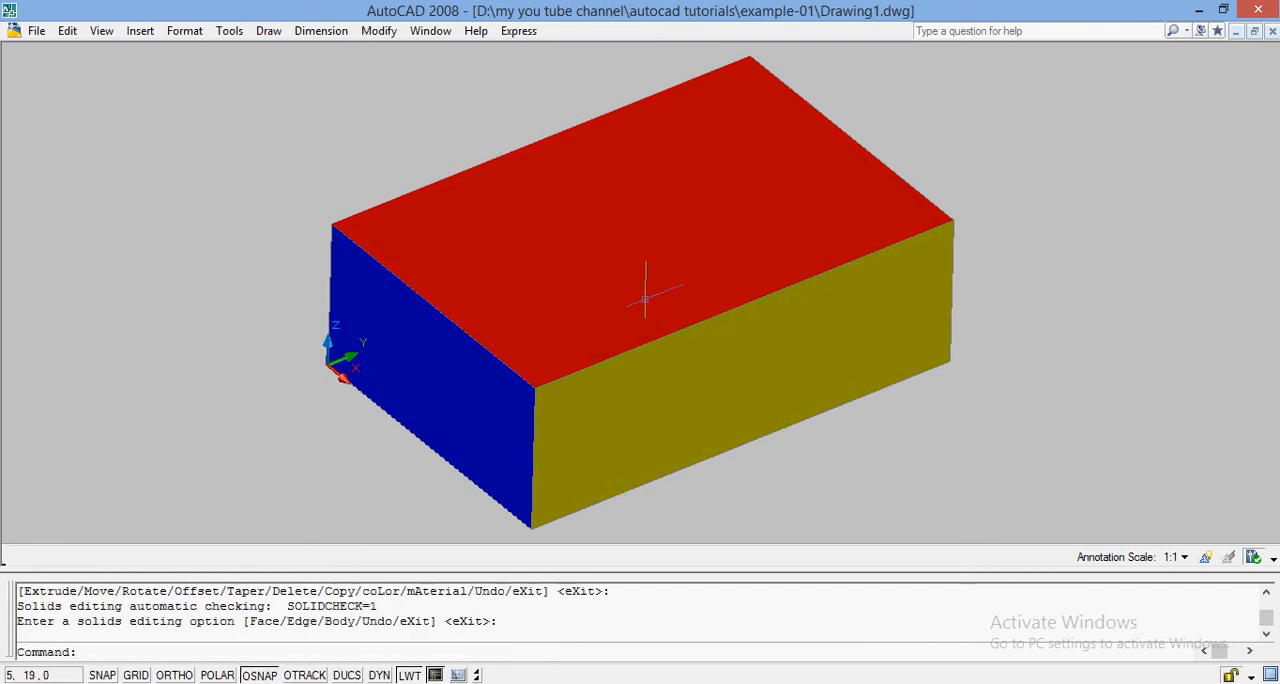
pyautogui.click(605, 302)
pyautogui.press('Escape')
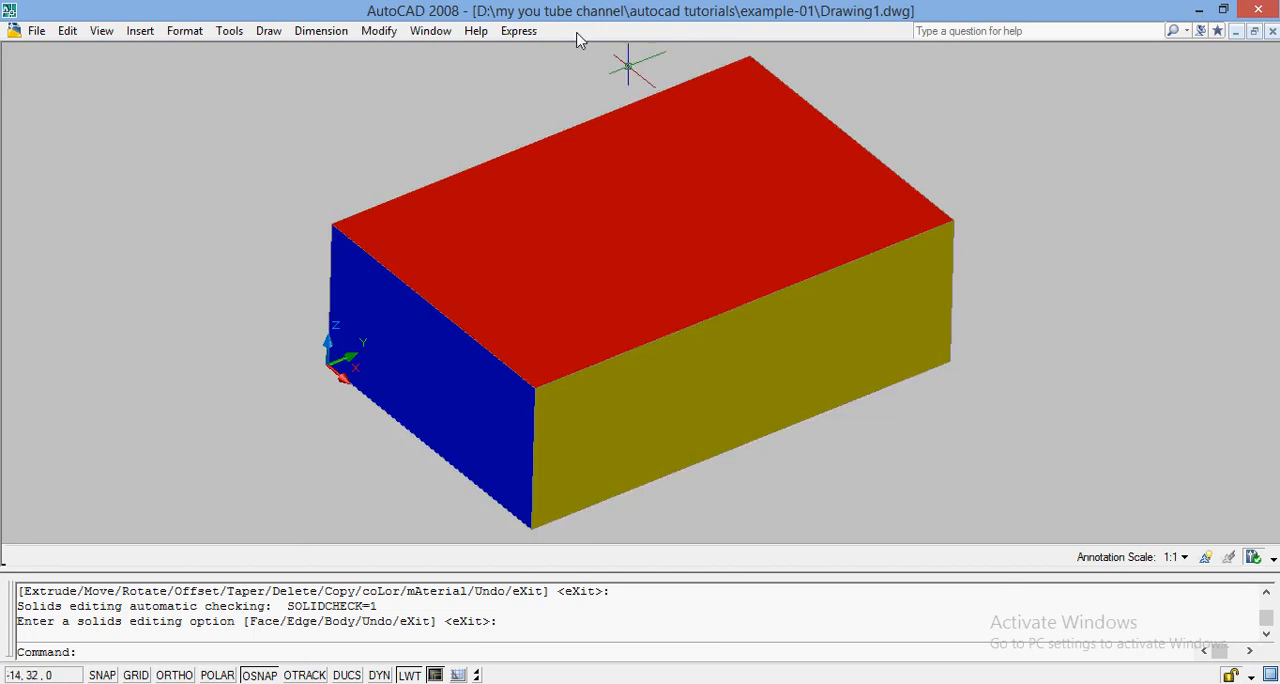
# Step: Copy the red top face of the box 8 units straight up from its corner above the origin using Copy faces
pyautogui.click(381, 31)
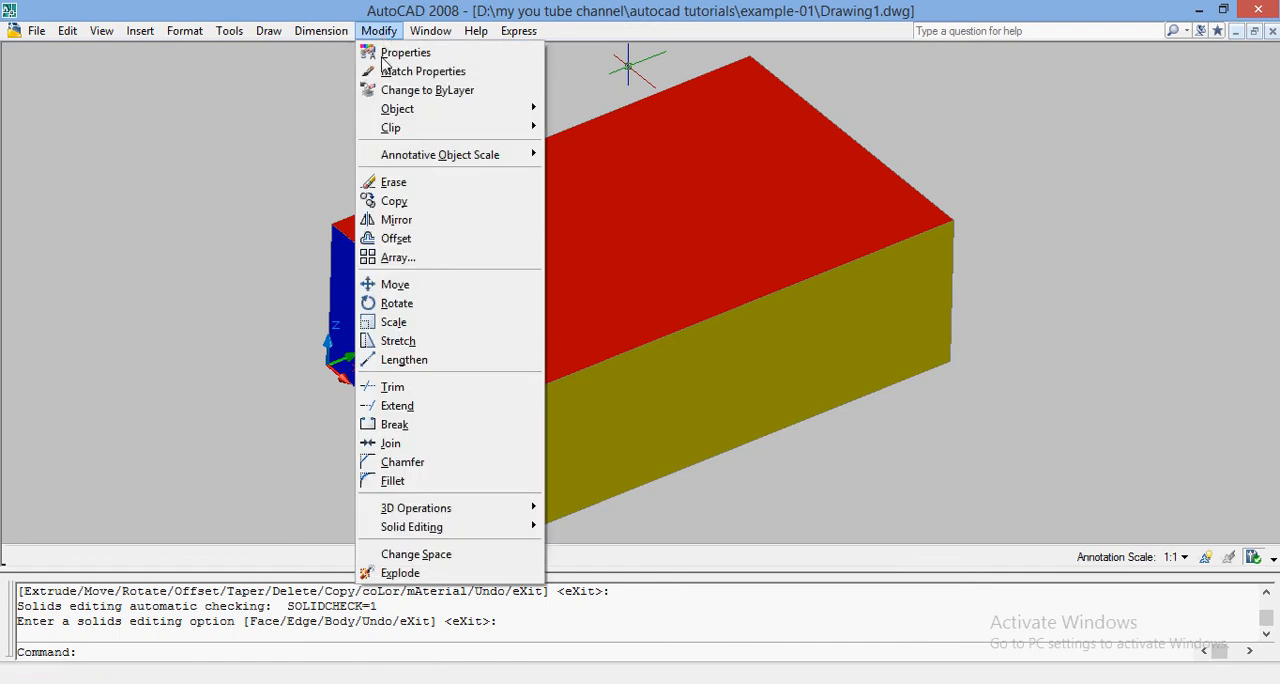
pyautogui.moveTo(505, 533)
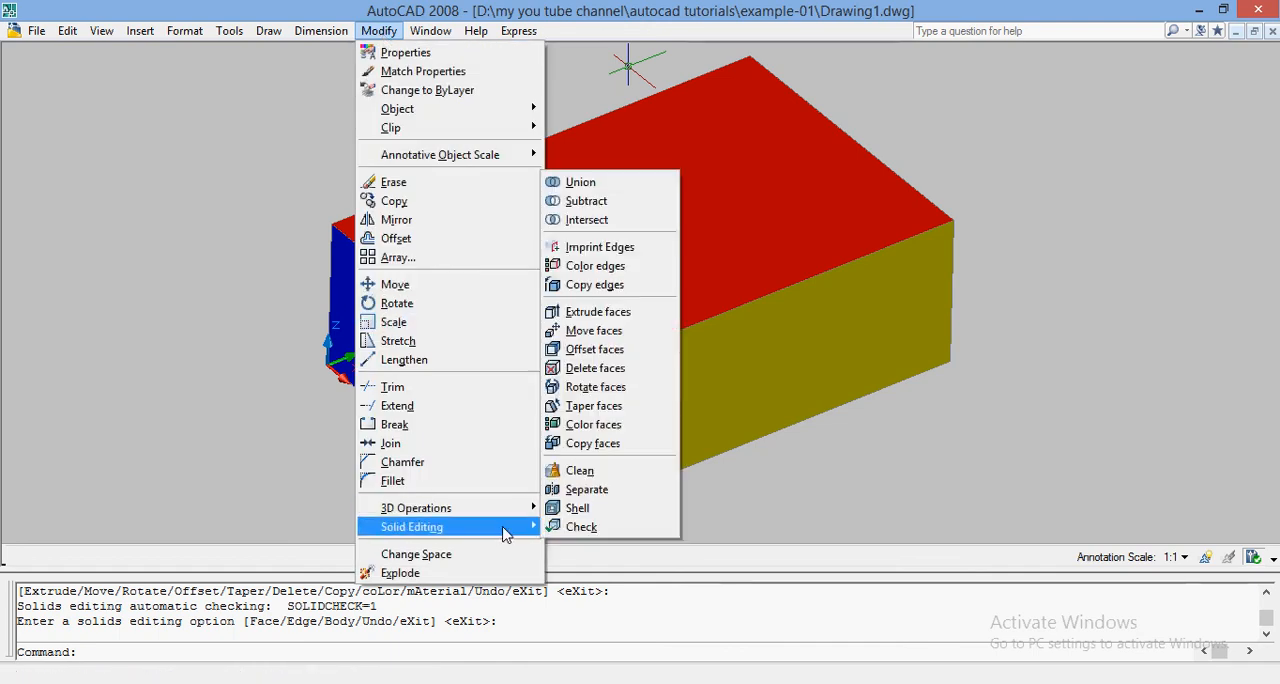
pyautogui.click(603, 452)
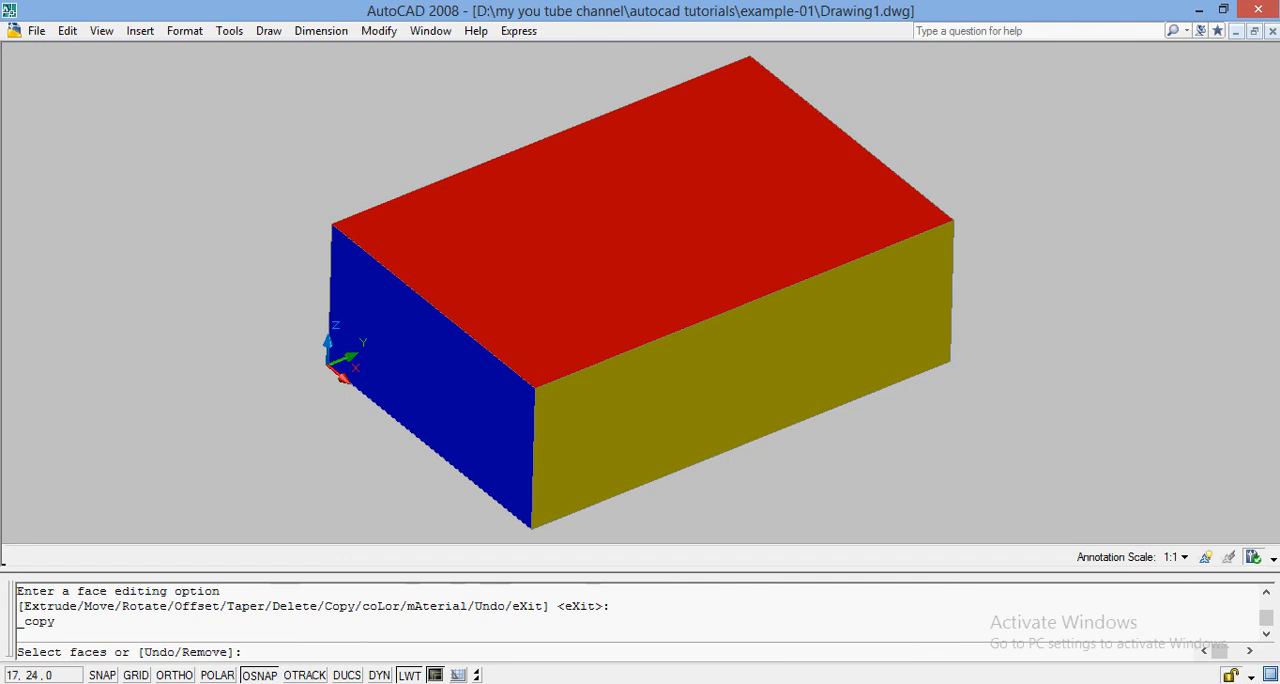
pyautogui.click(668, 256)
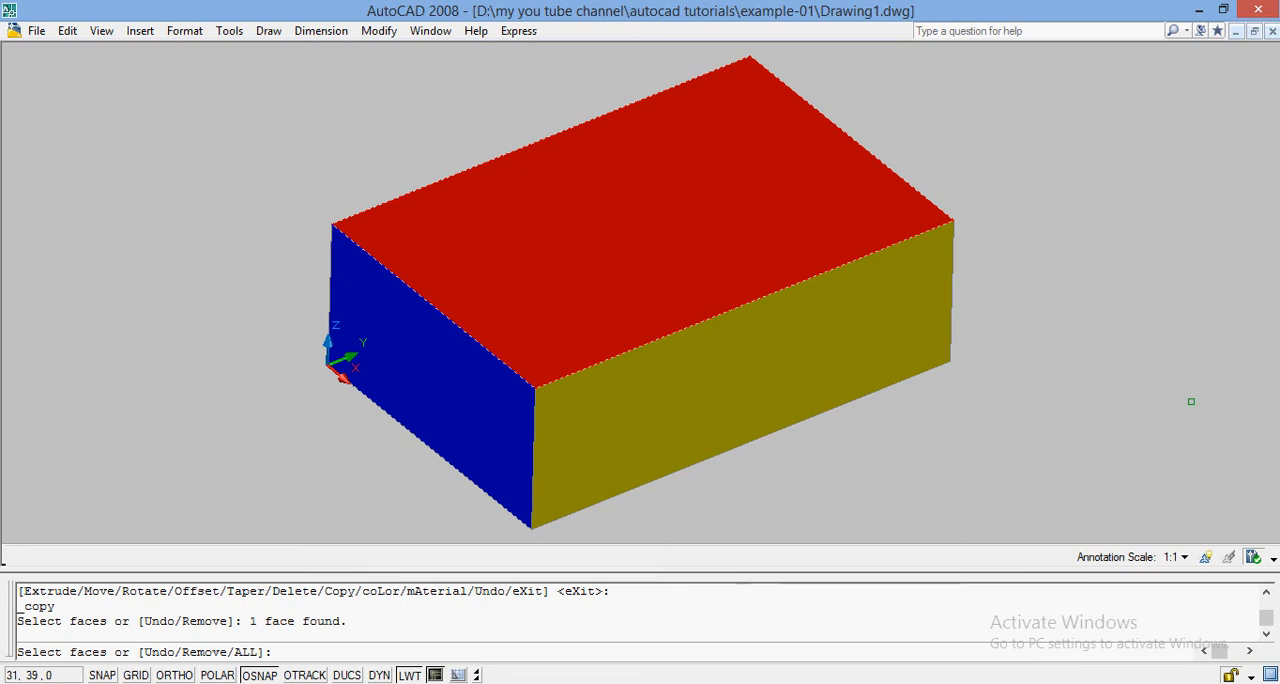
pyautogui.press('Return')
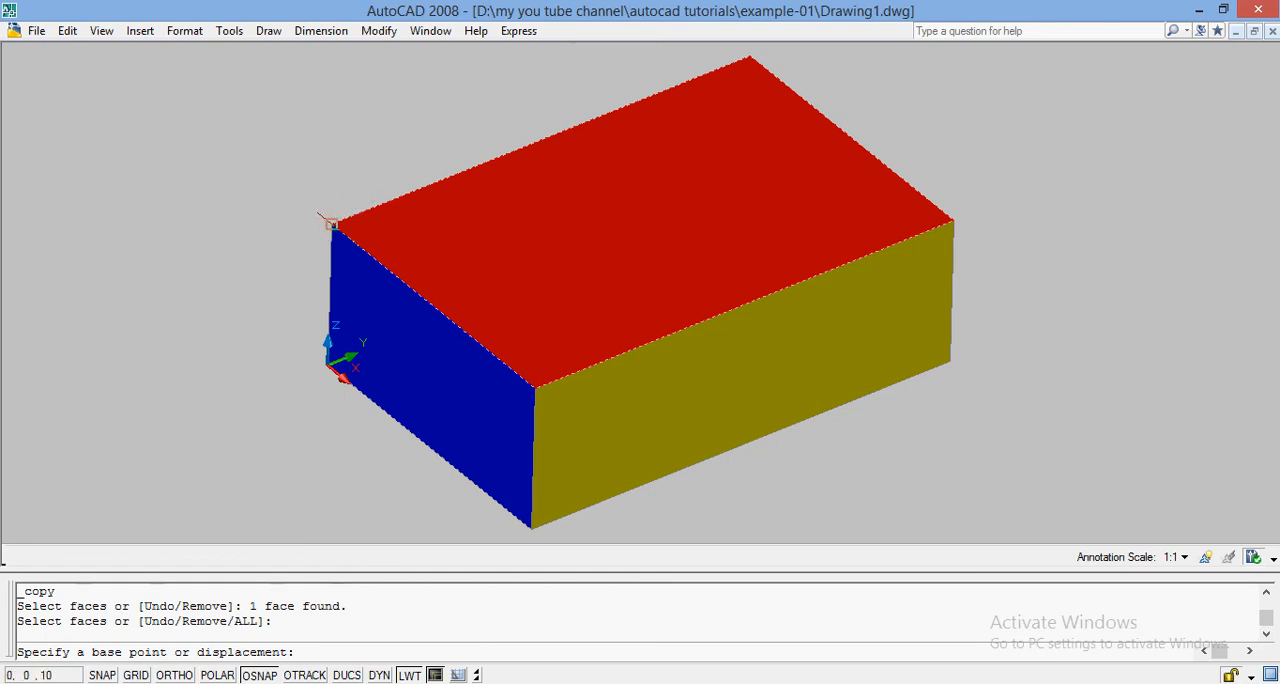
pyautogui.click(334, 226)
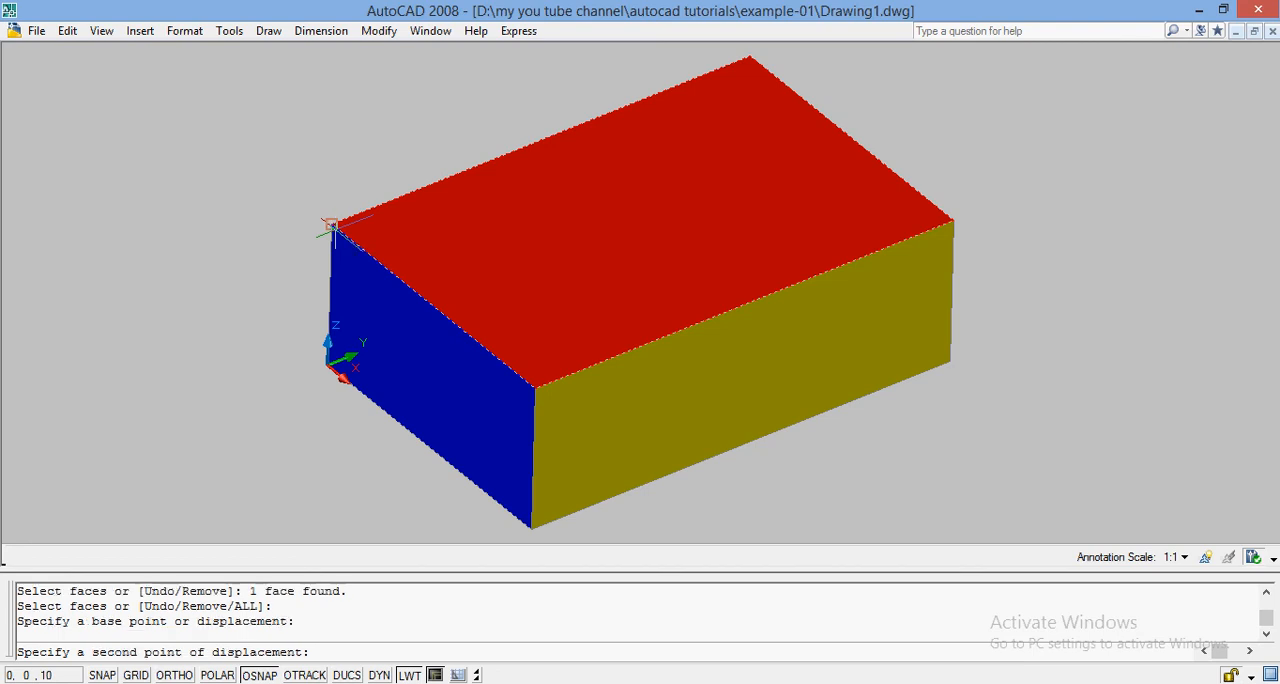
pyautogui.click(339, 115)
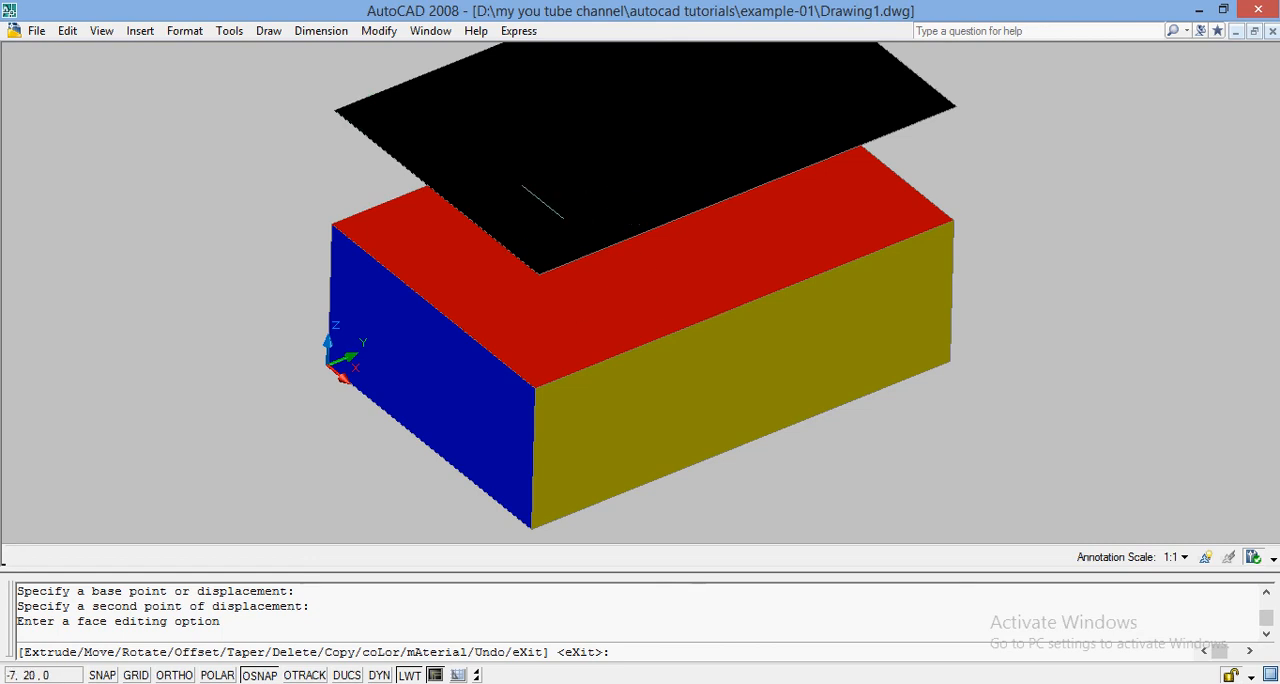
pyautogui.press('Return')
pyautogui.press('Return')
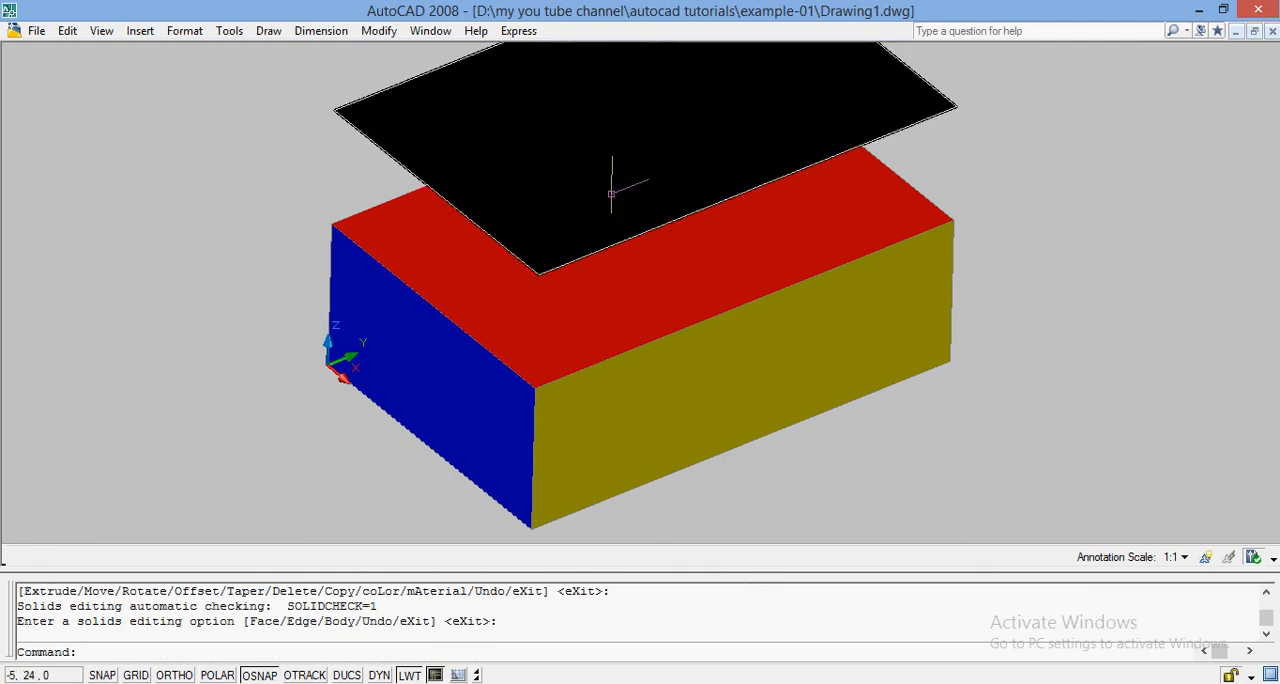
# Step: Zoom to the whole drawing with the All option, and undo both the zoom and the face copy
pyautogui.write('ZOOM')
pyautogui.press('Return')
pyautogui.write('A')
pyautogui.press('Return')
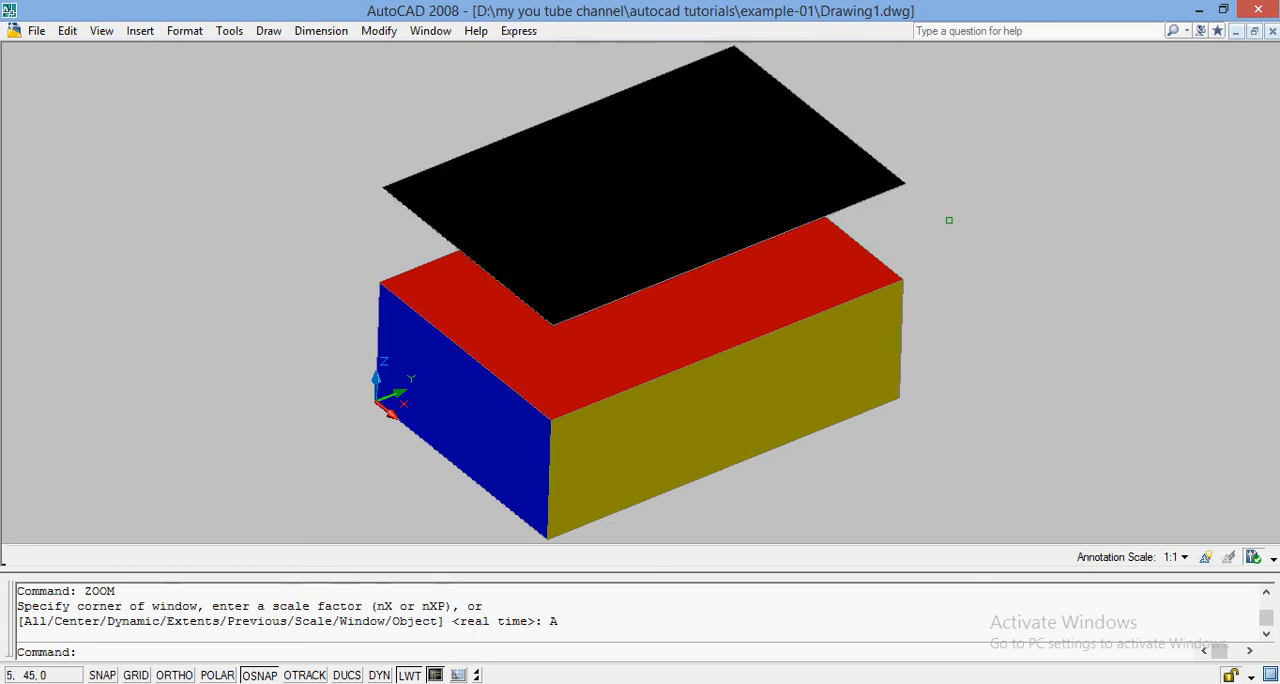
pyautogui.hotkey('ctrl', 'z')
pyautogui.hotkey('ctrl', 'z')
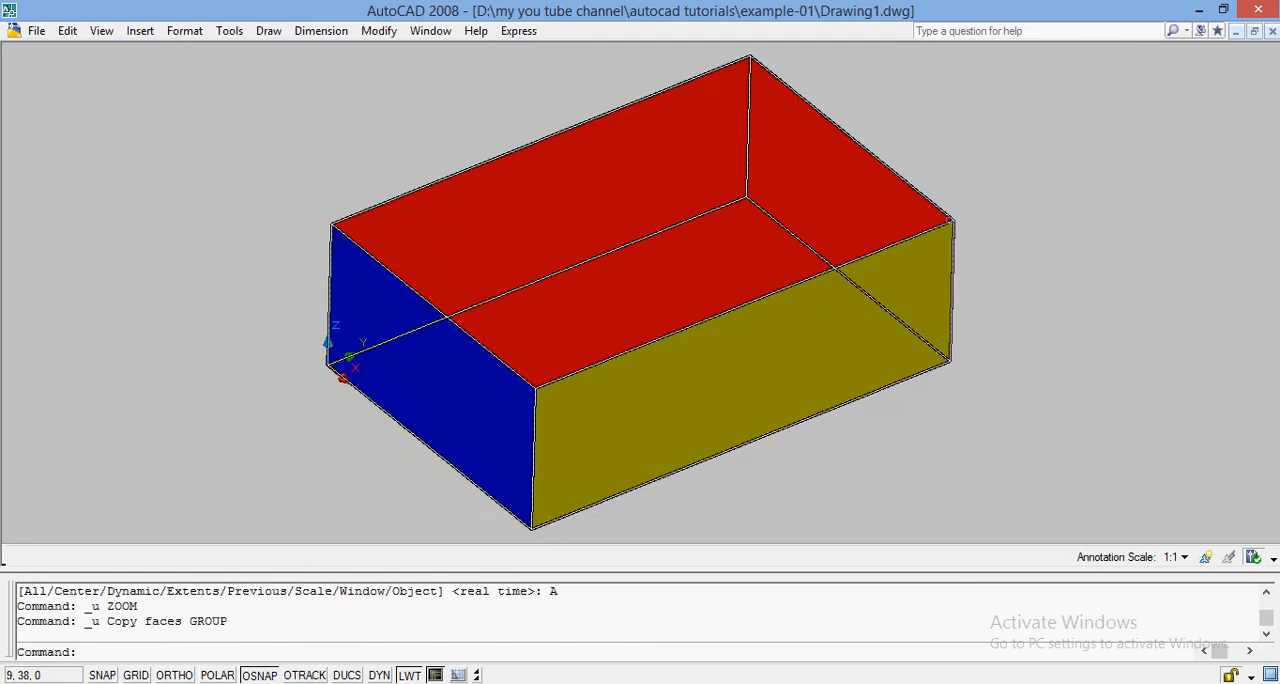
# Step: Taper the blue short face by 45 degrees with Taper faces, using its bottom edge from the origin to the front corner as axis
pyautogui.click(378, 31)
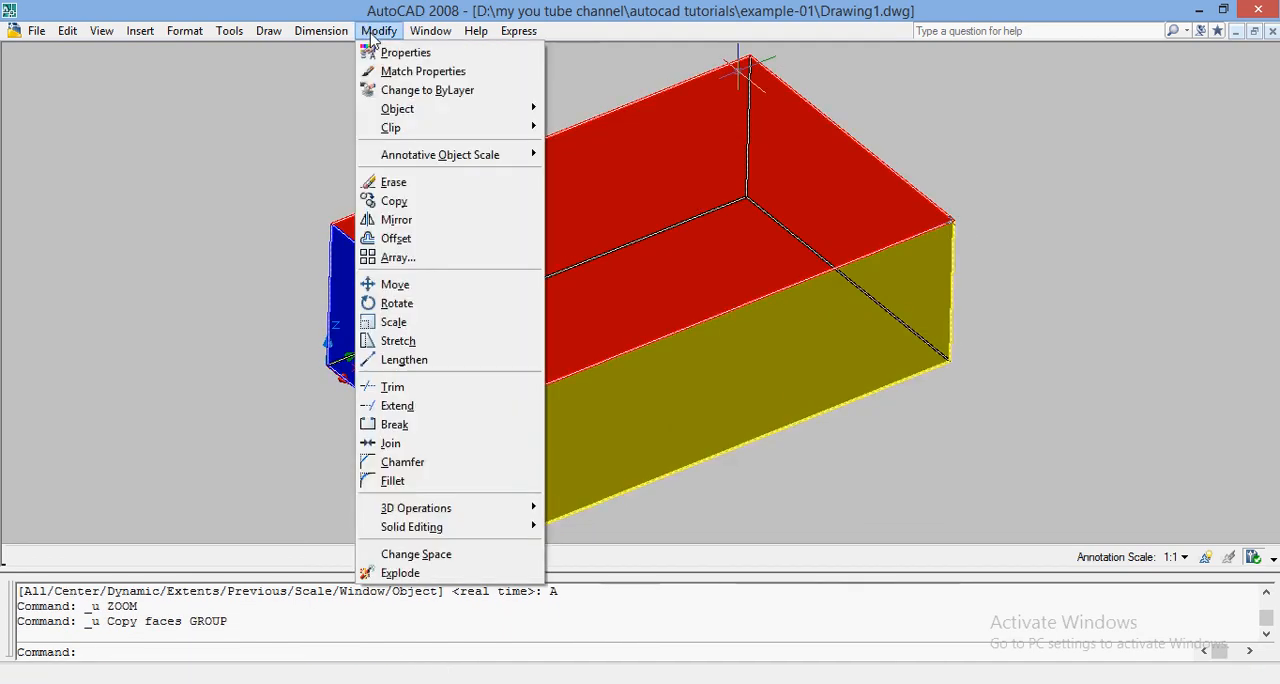
pyautogui.moveTo(459, 530)
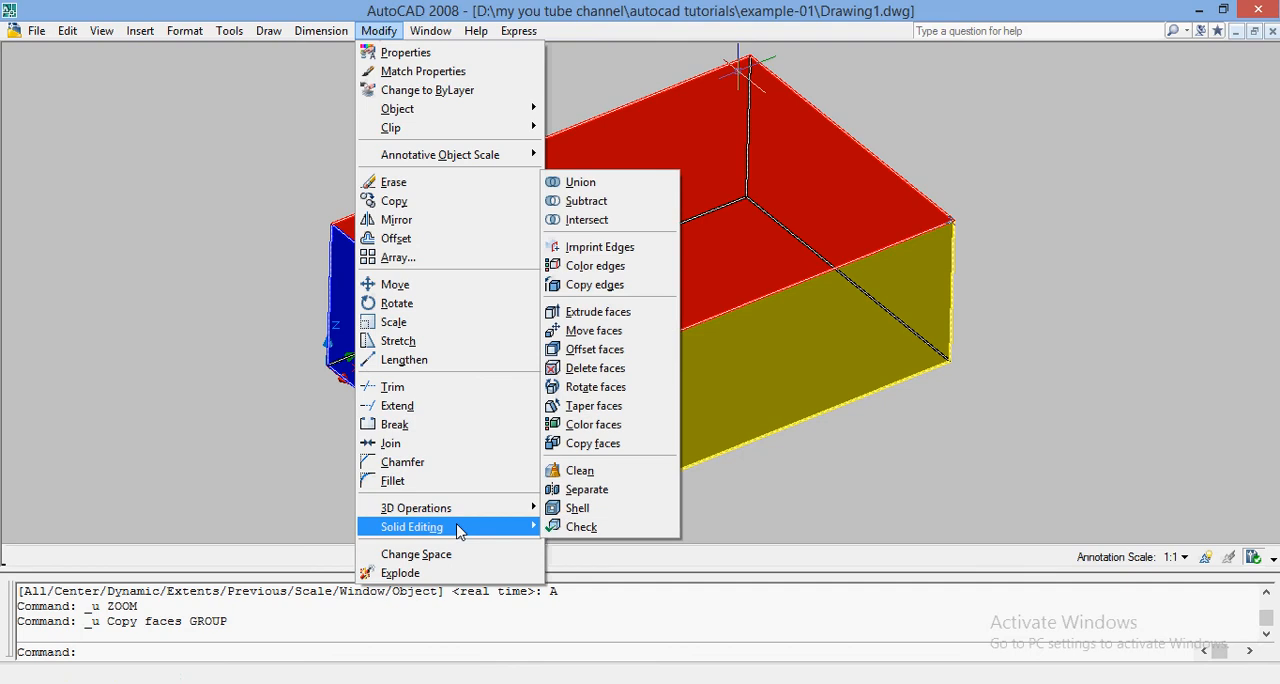
pyautogui.click(593, 408)
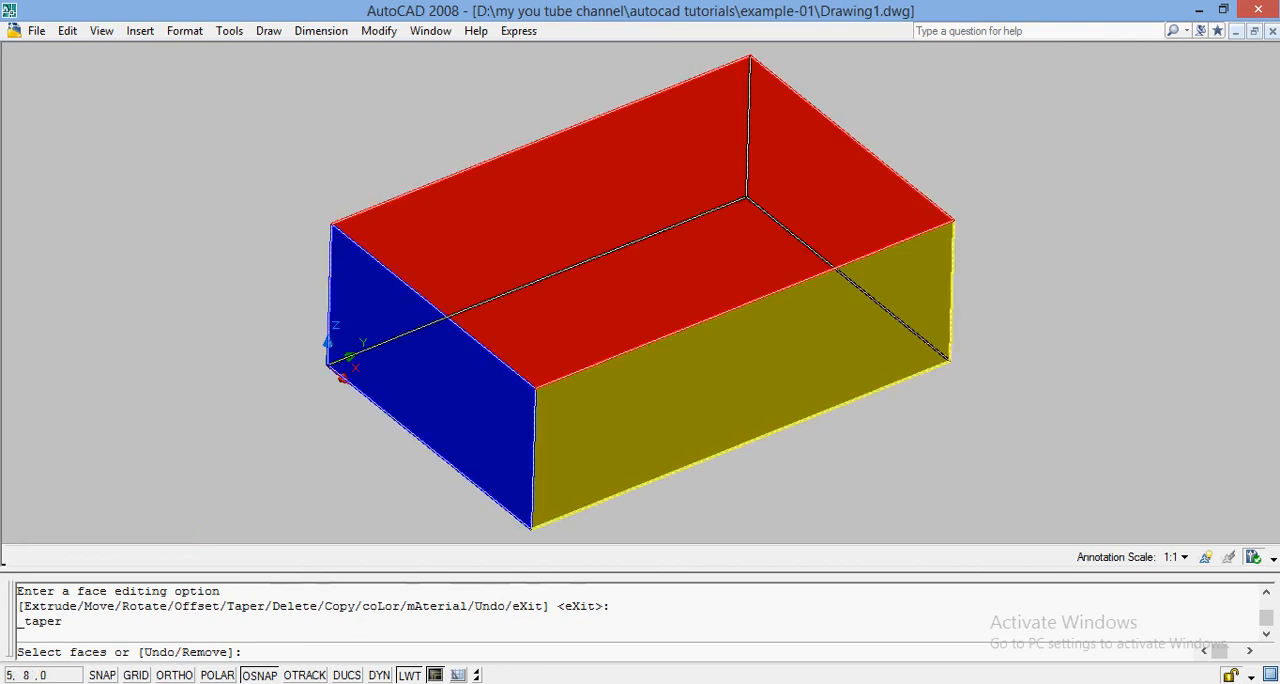
pyautogui.click(451, 360)
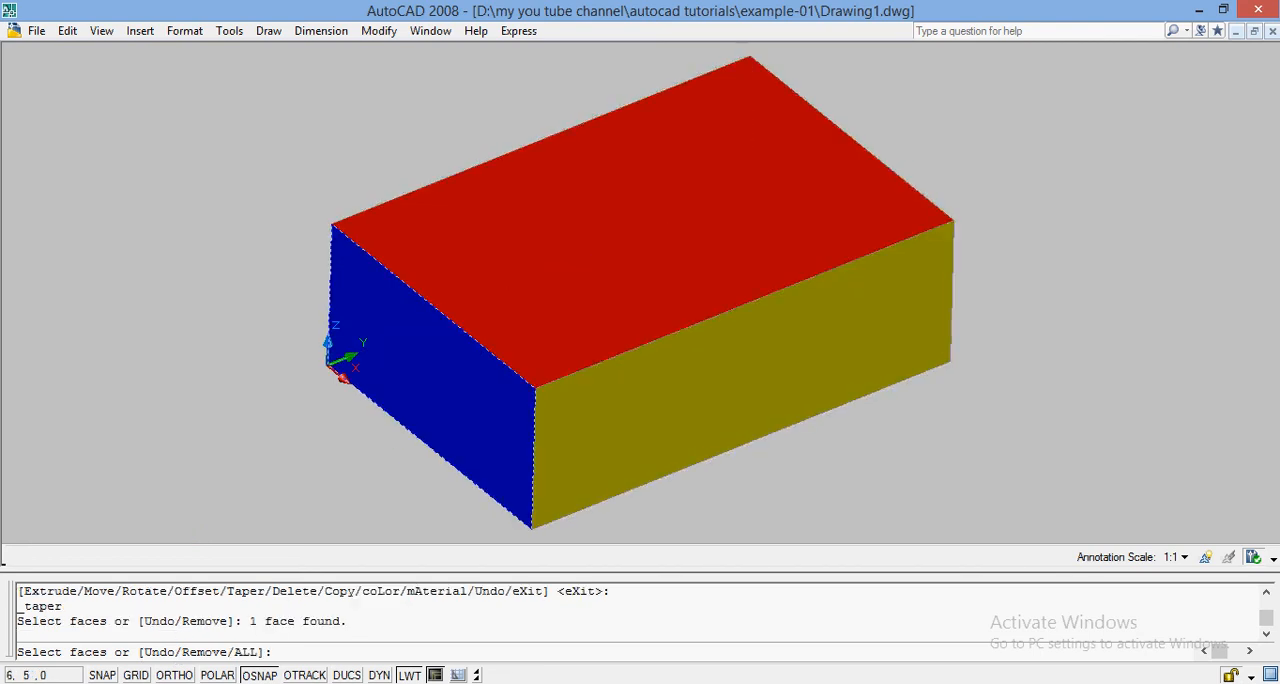
pyautogui.press('Return')
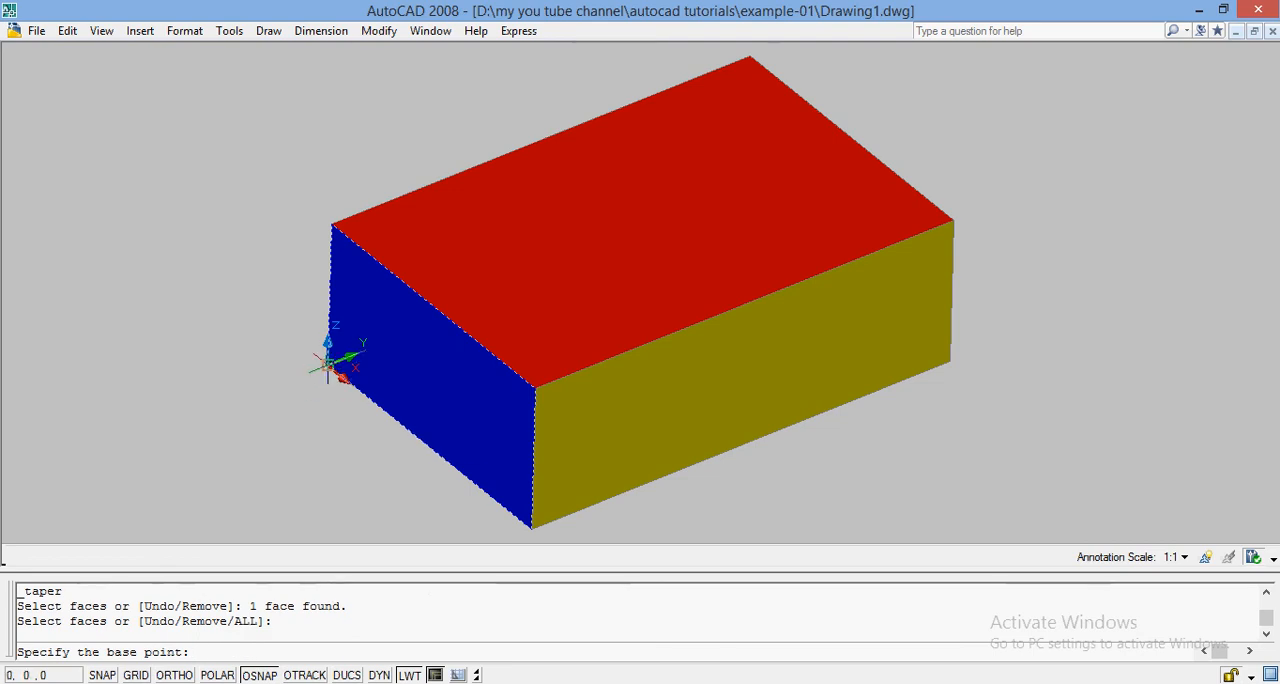
pyautogui.click(328, 367)
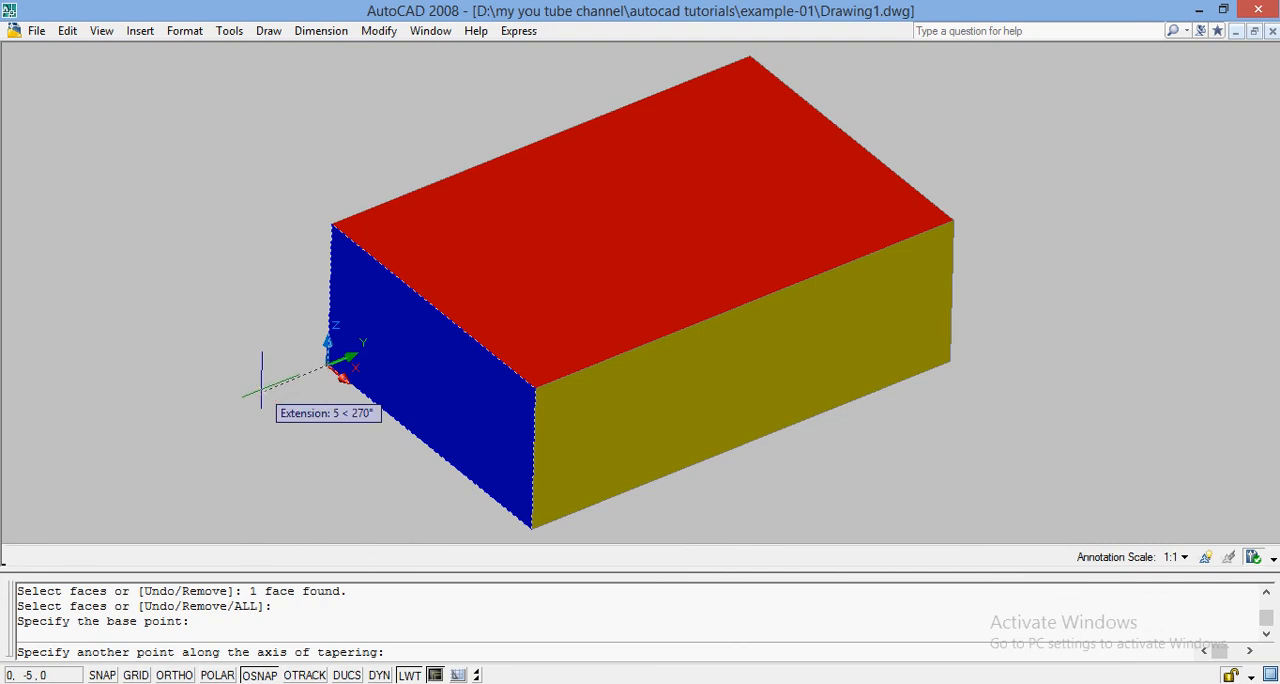
pyautogui.click(532, 528)
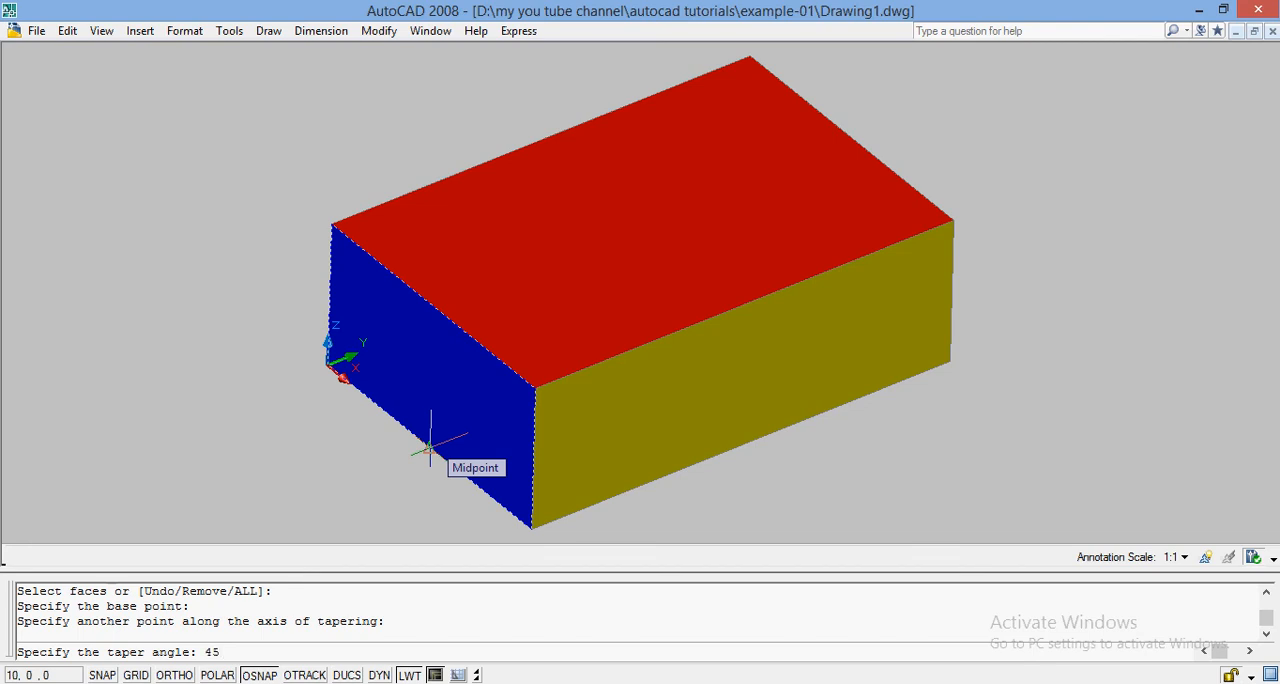
pyautogui.press('Return')
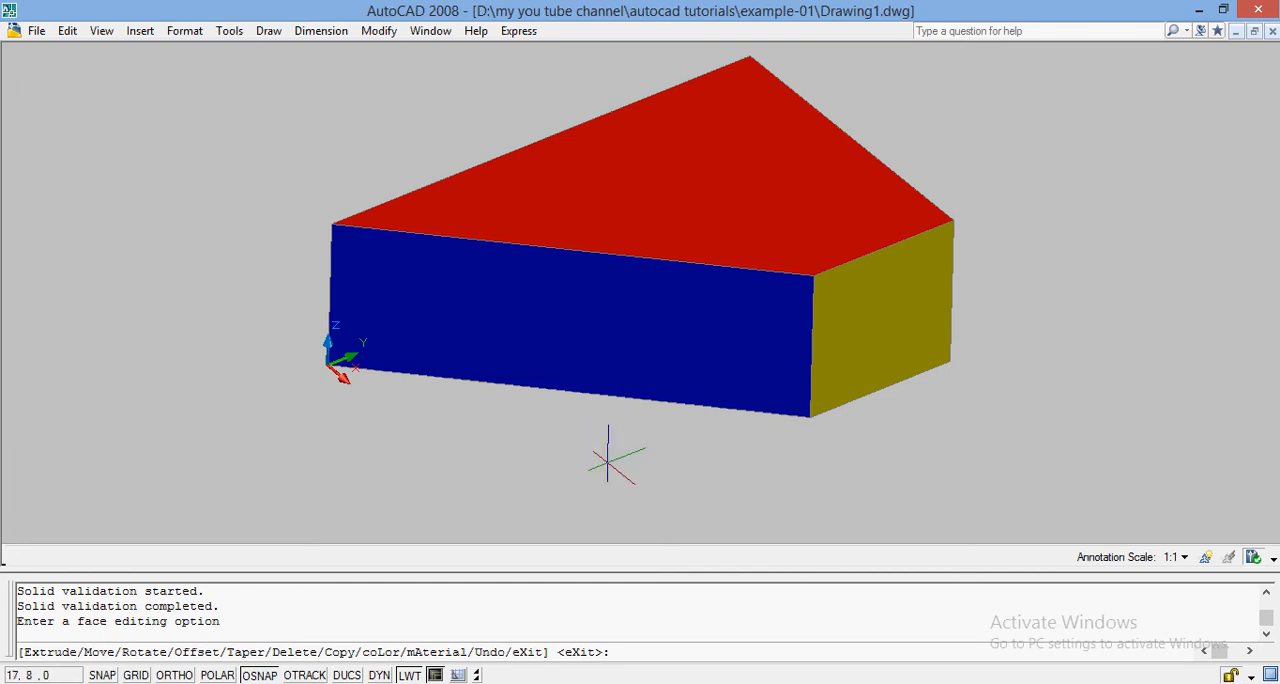
# Step: Undo the taper along the bottom edge and leave the face editing command
pyautogui.write('u')
pyautogui.press('Return')
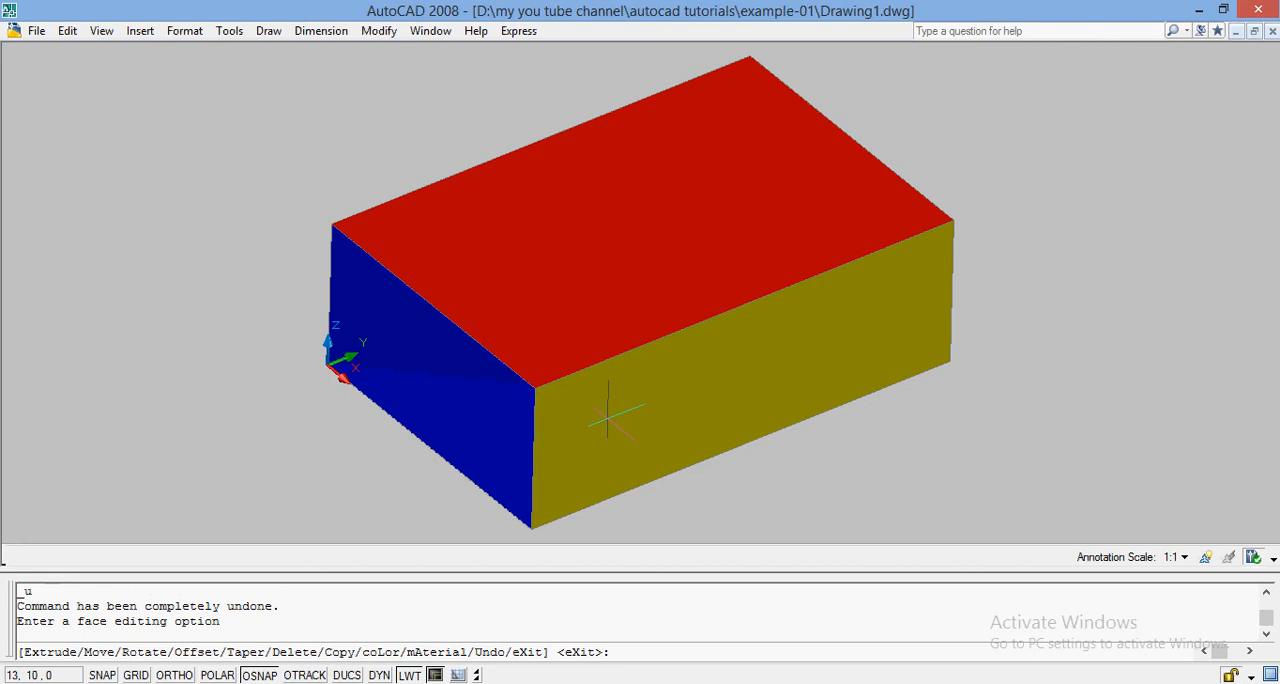
pyautogui.press('Escape')
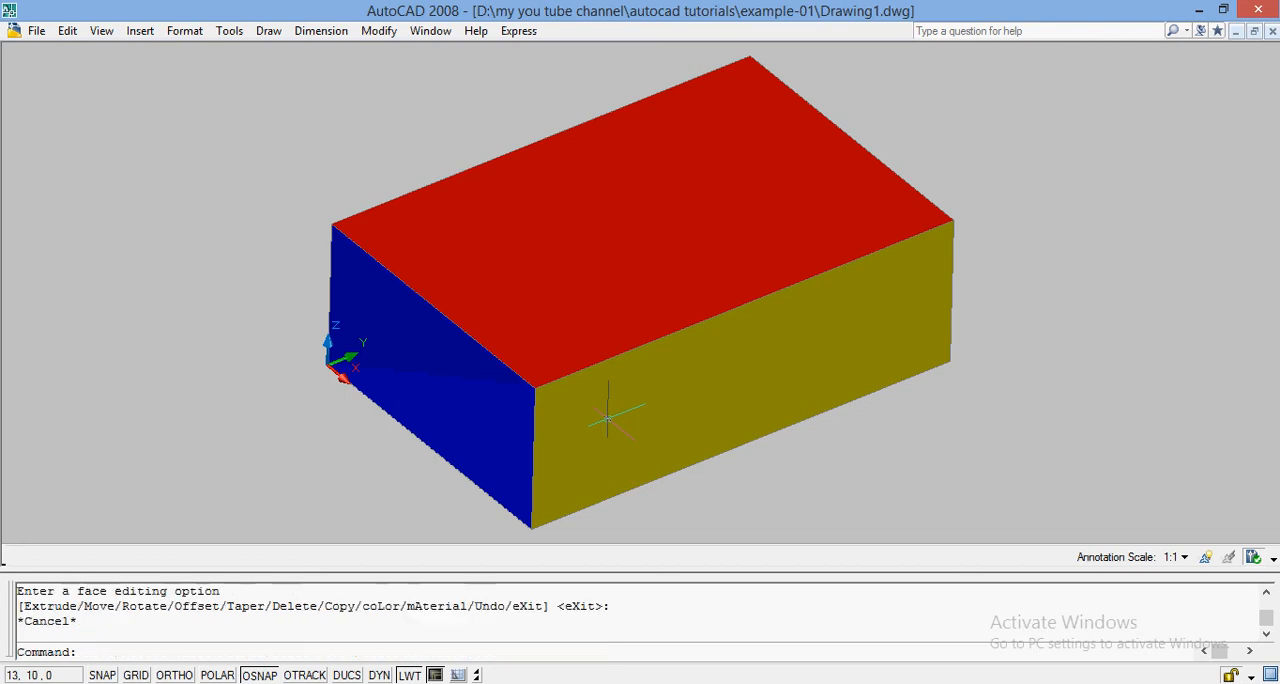
# Step: Taper the blue short face by 45 degrees along its vertical edge, from the origin to the corner directly above
pyautogui.click(379, 31)
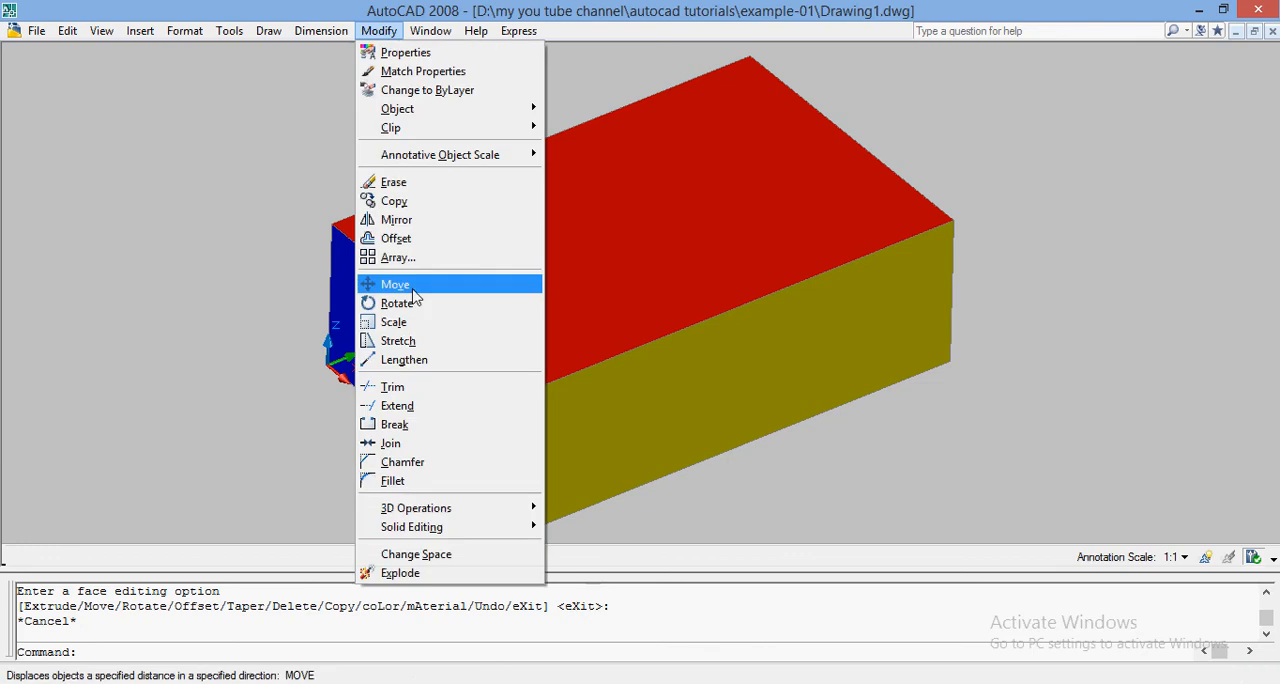
pyautogui.moveTo(497, 529)
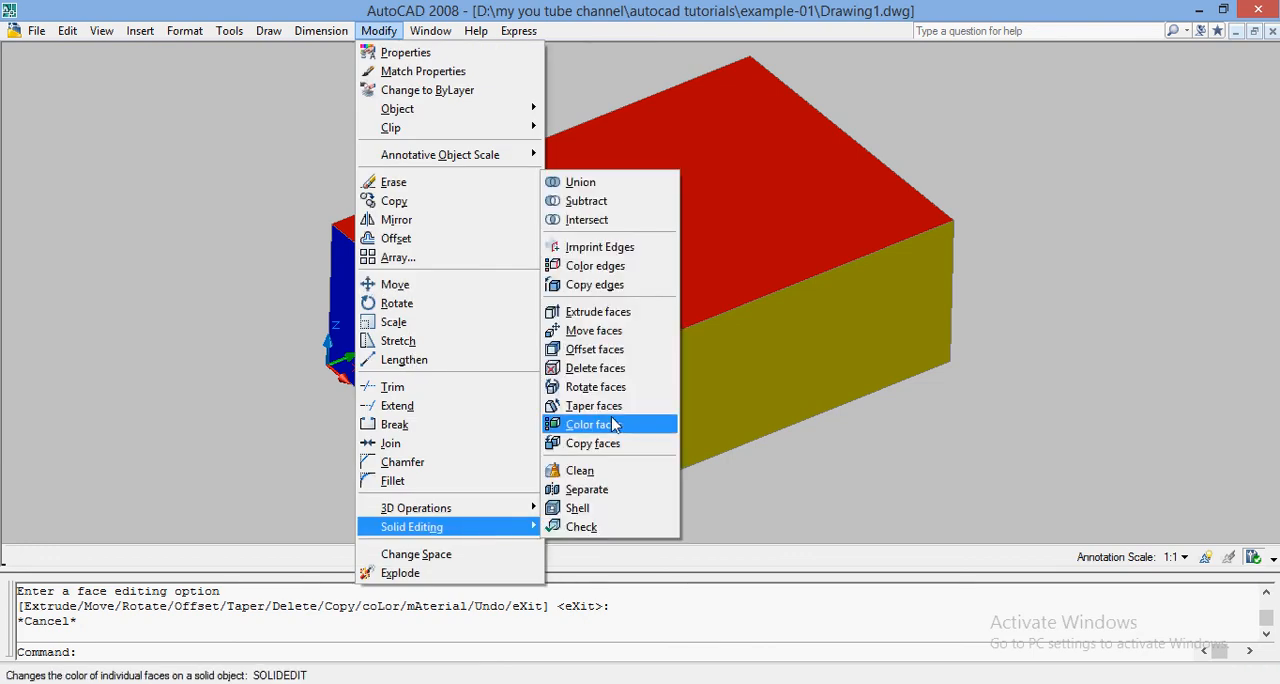
pyautogui.click(592, 405)
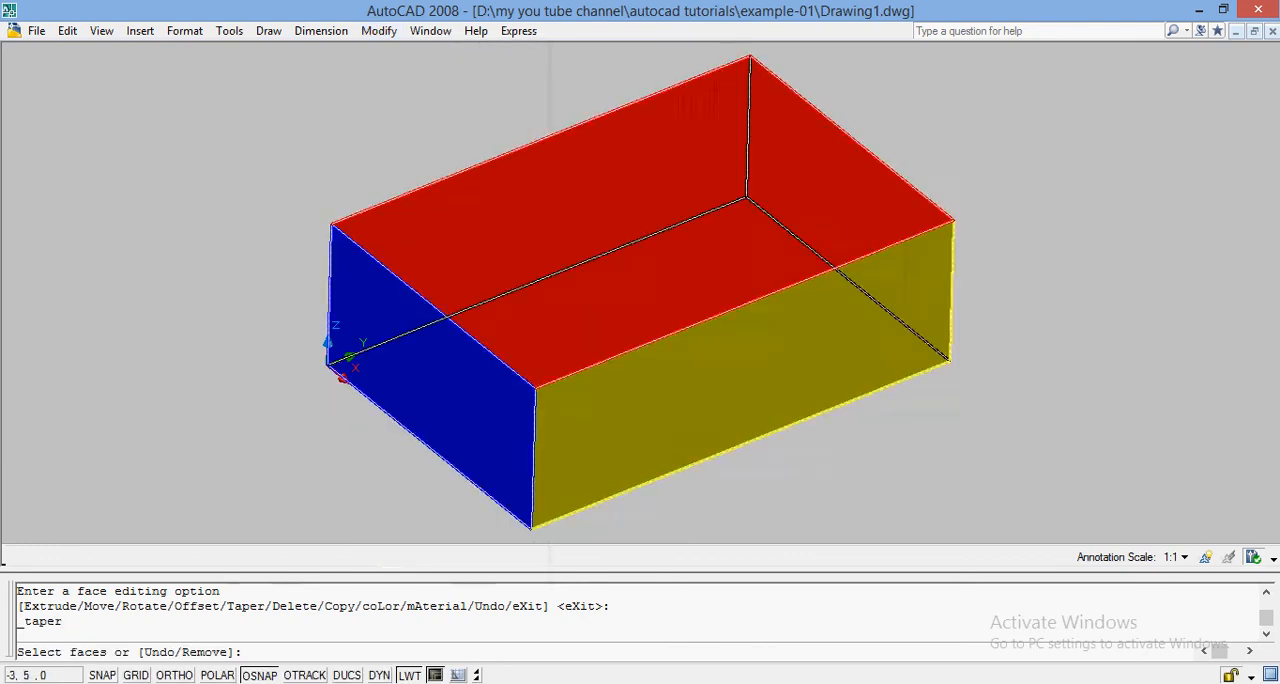
pyautogui.click(367, 319)
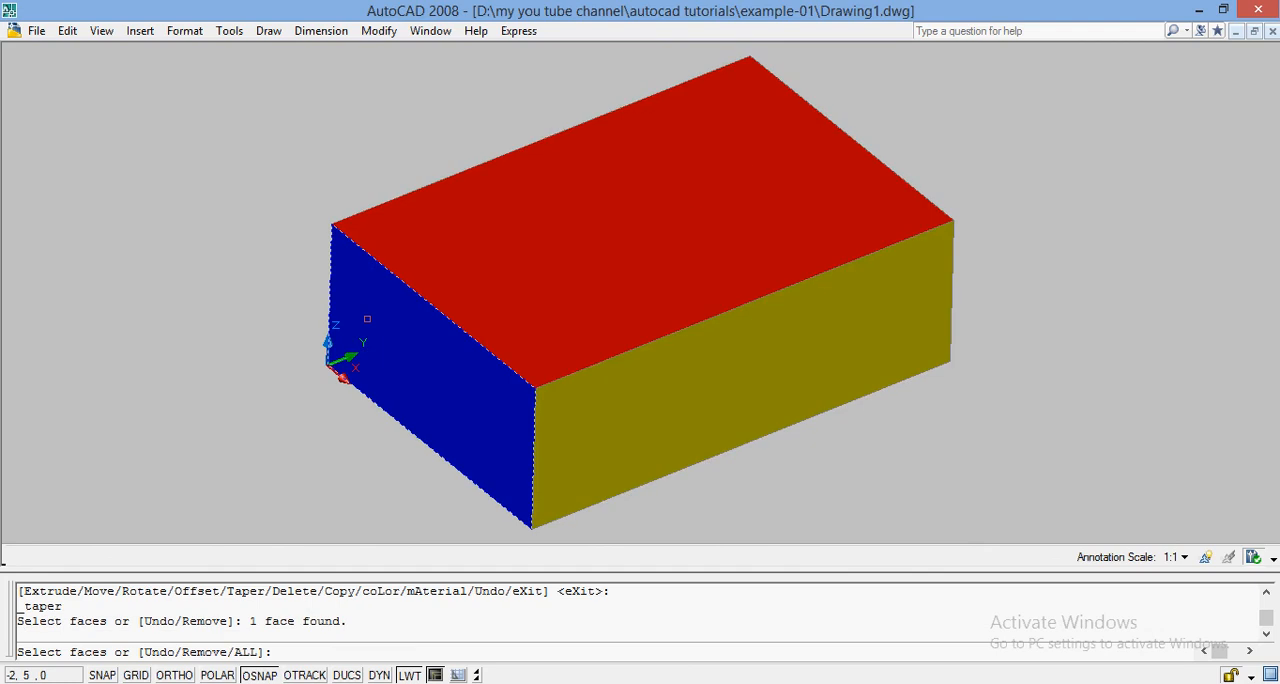
pyautogui.press('Return')
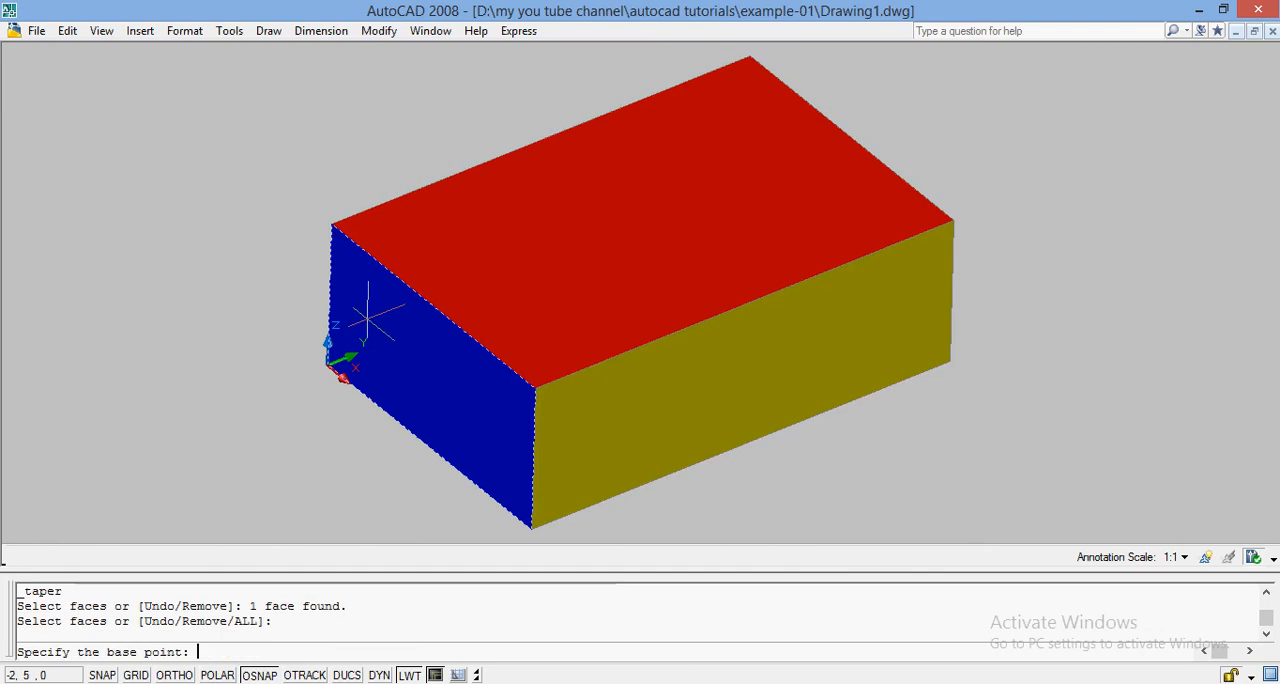
pyautogui.click(330, 364)
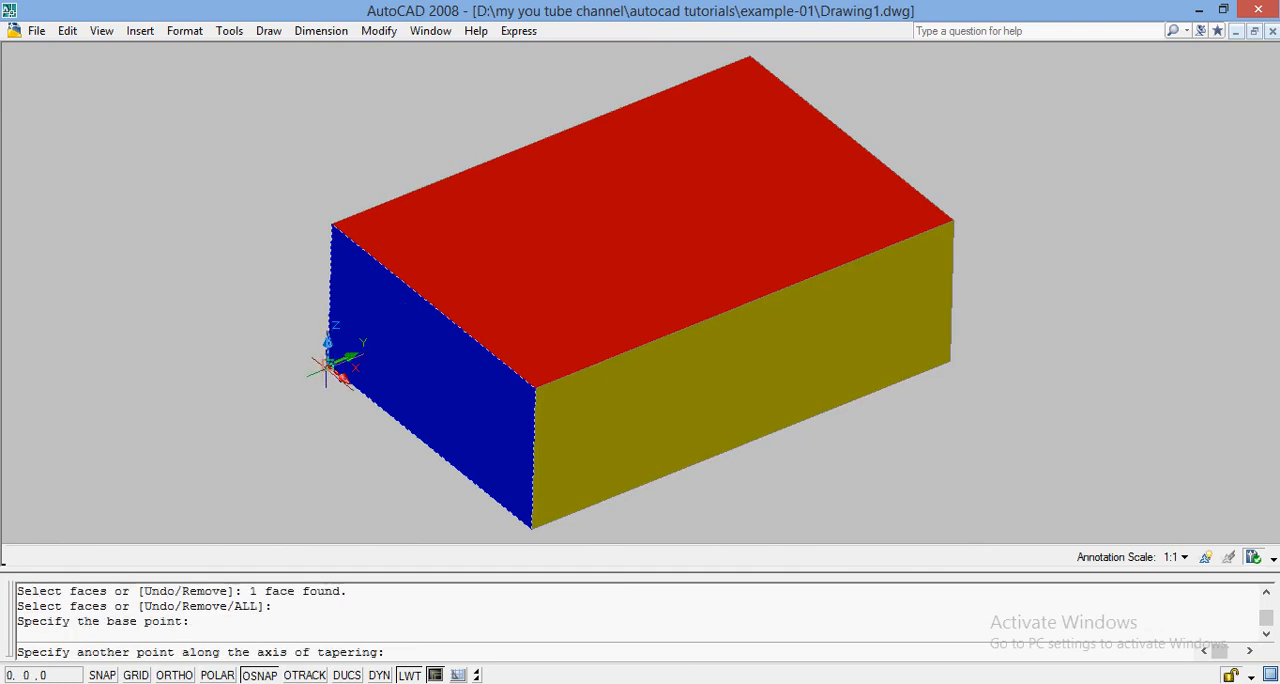
pyautogui.click(331, 222)
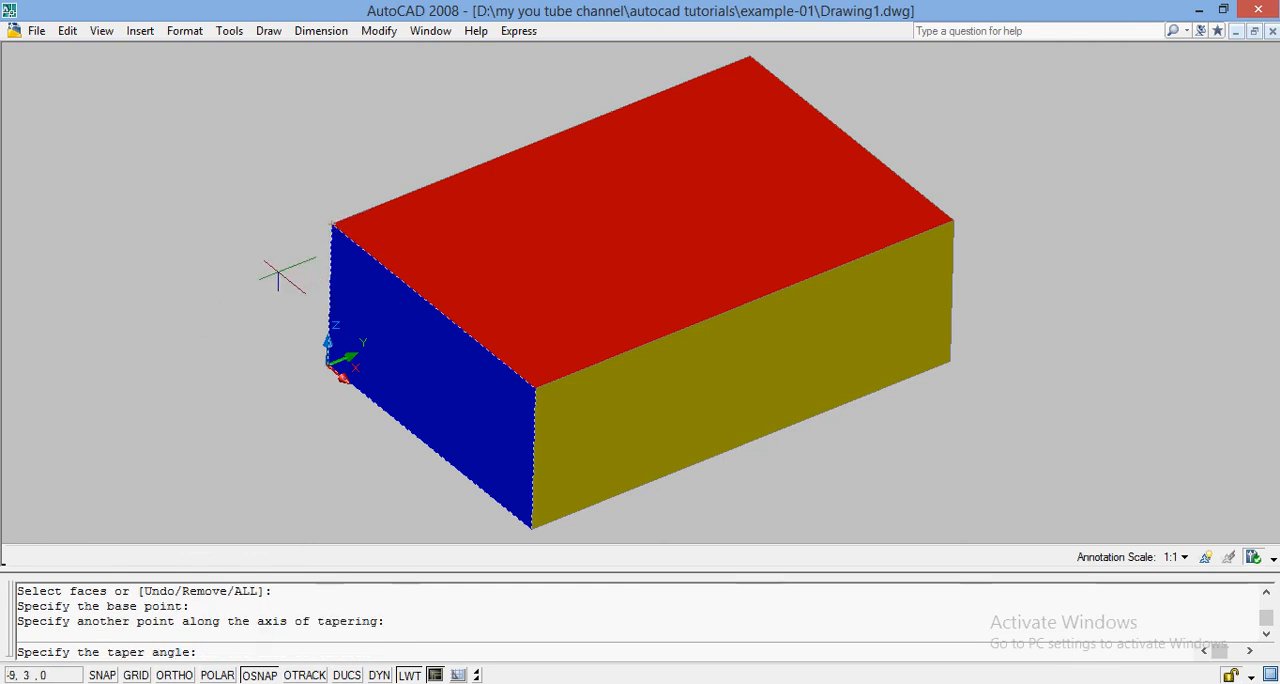
pyautogui.write('45')
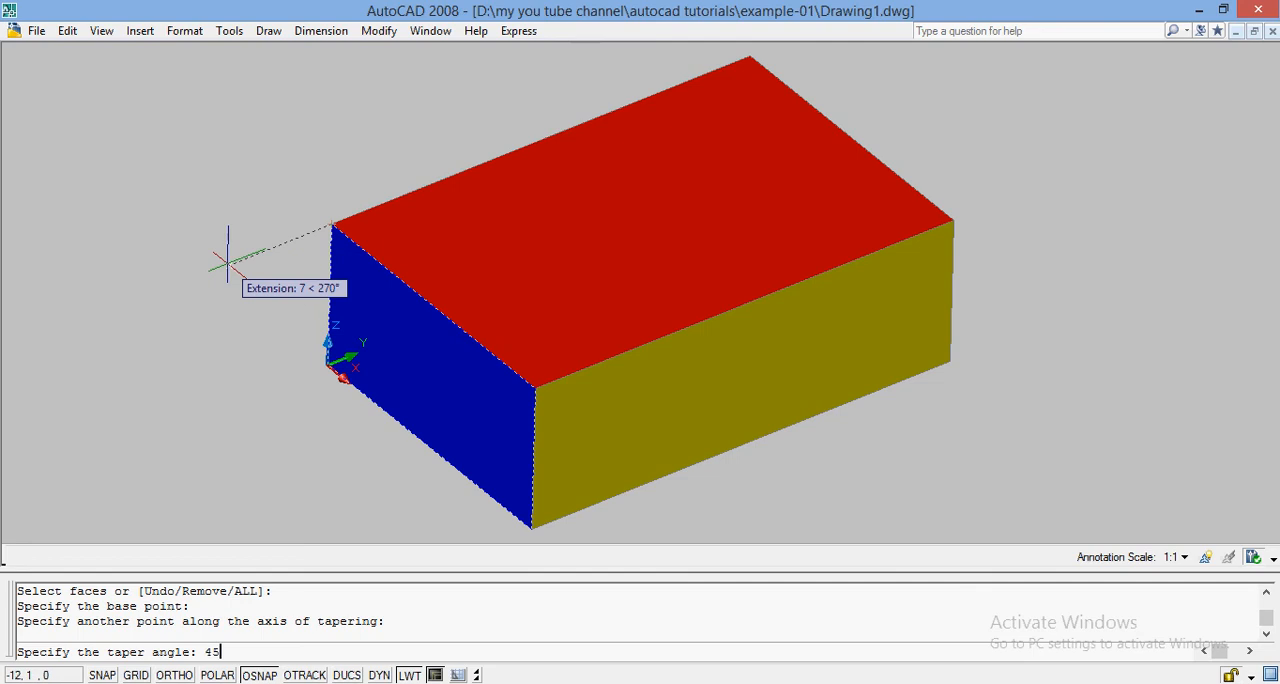
pyautogui.press('Return')
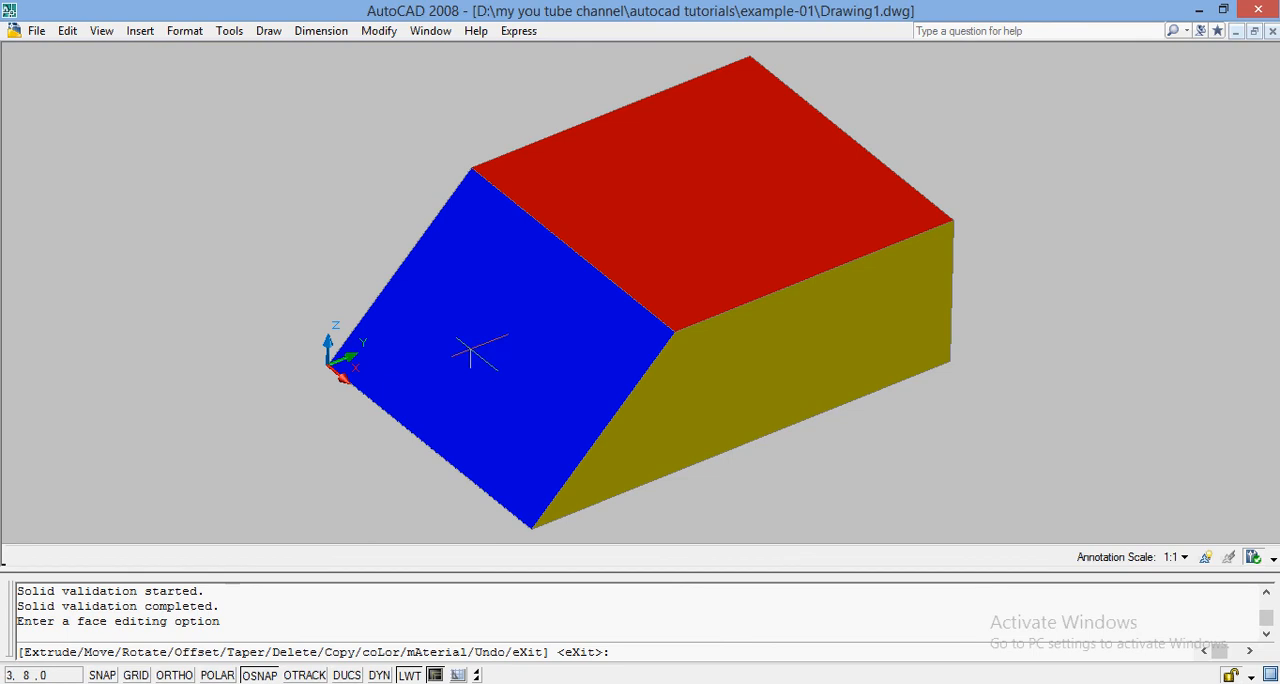
# Step: Undo the taper along the vertical edge and cancel the face editing command
pyautogui.hotkey('ctrl', 'z')
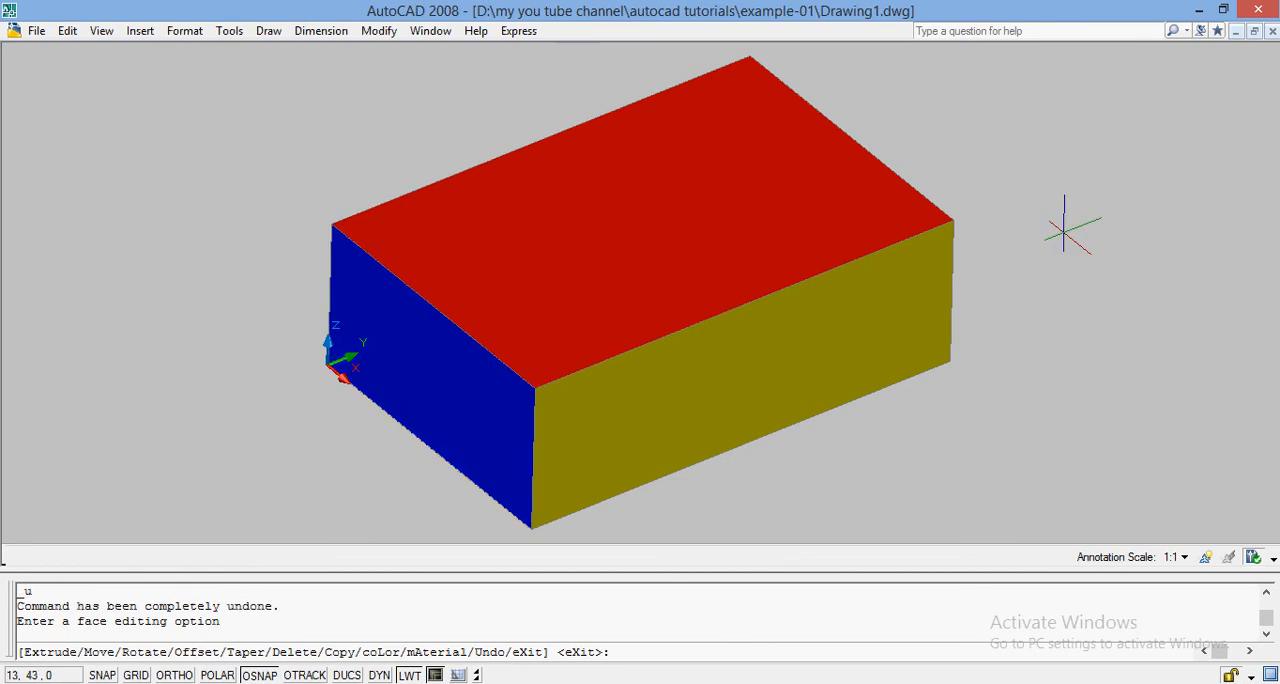
pyautogui.press('Escape')
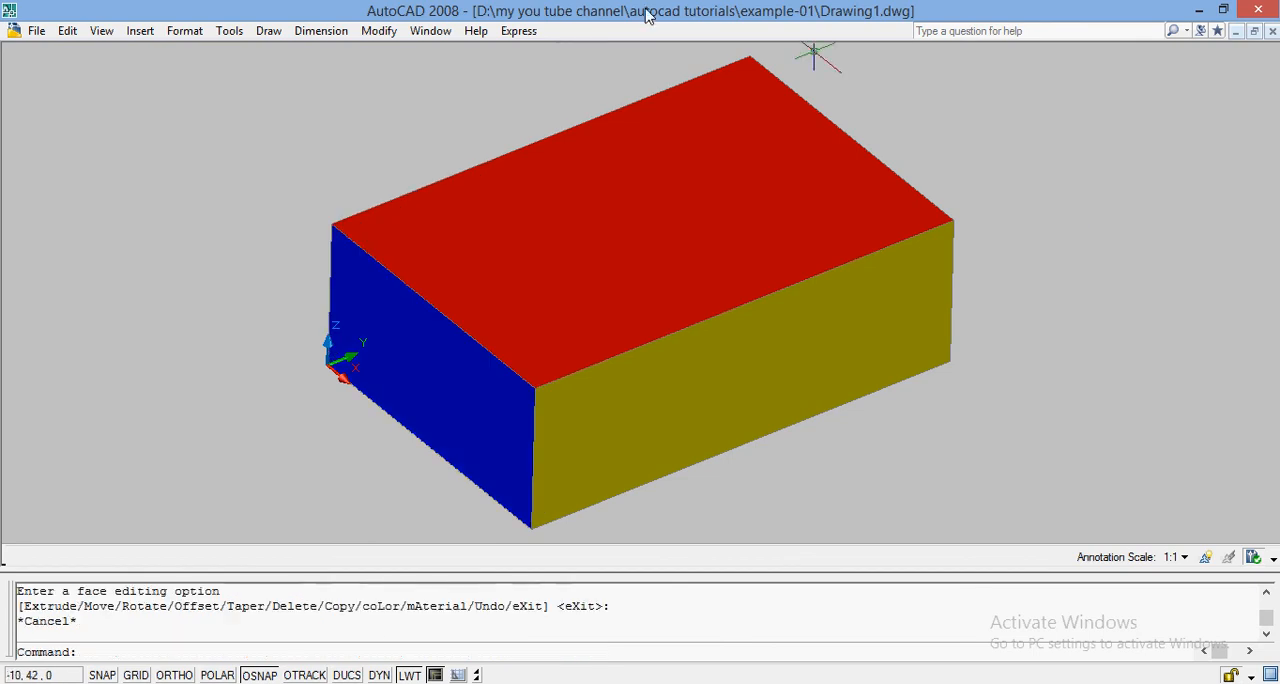
# Step: Rotate the blue short face by 45 degrees about the X axis with Rotate faces, using the origin corner as rotation origin
pyautogui.click(379, 33)
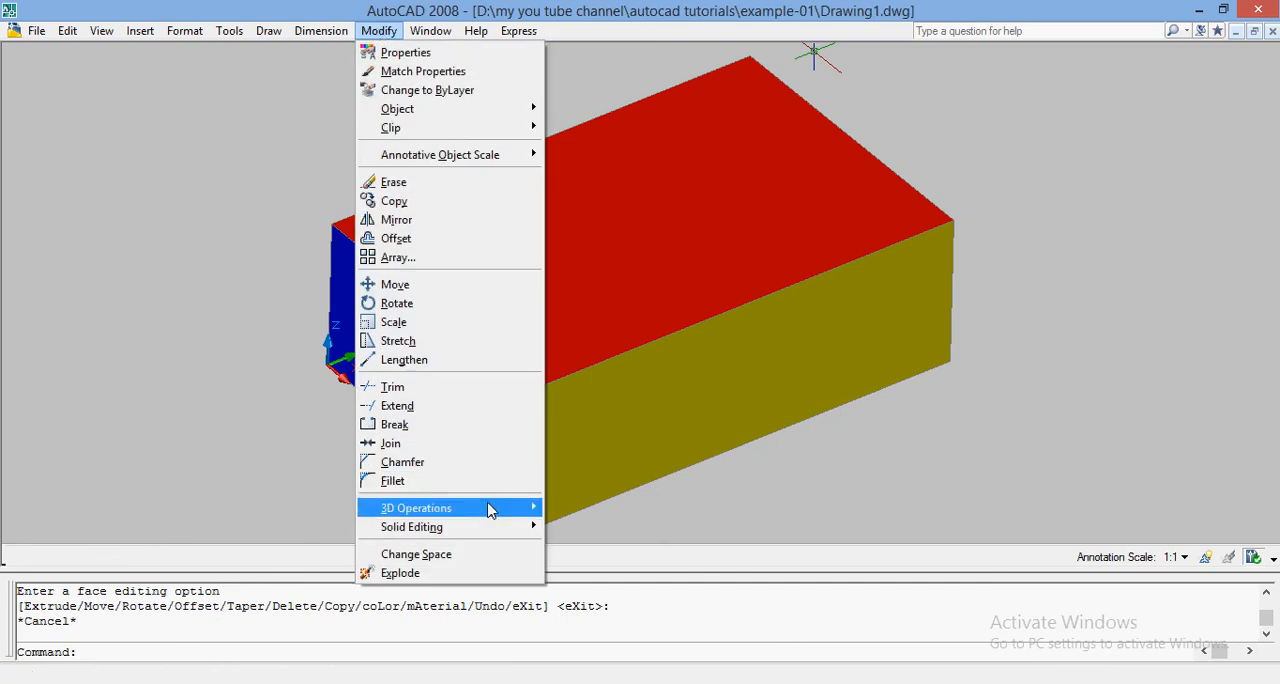
pyautogui.moveTo(483, 527)
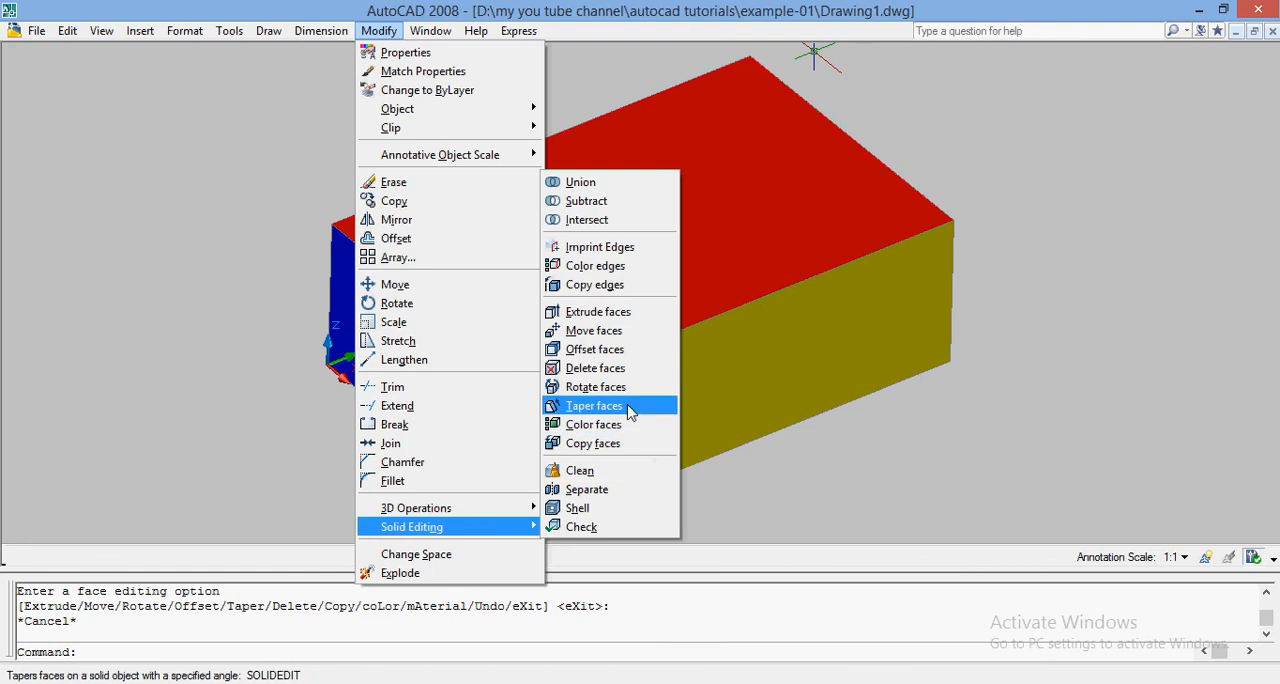
pyautogui.click(592, 390)
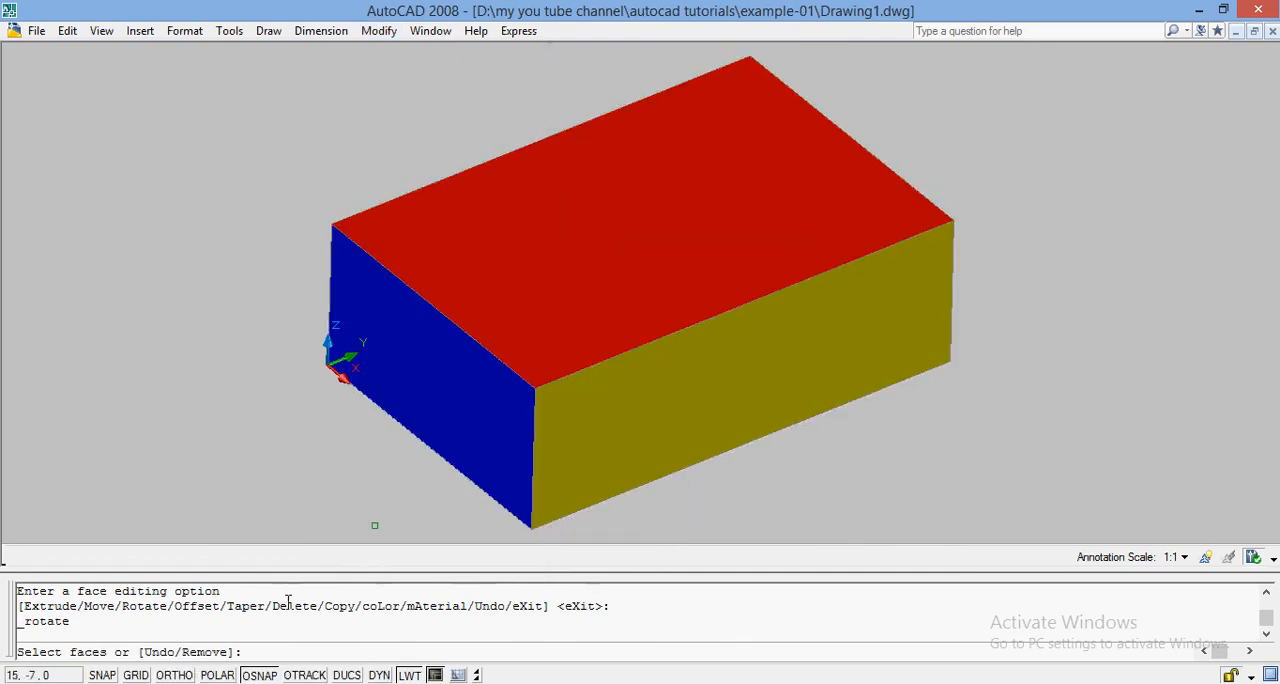
pyautogui.click(430, 405)
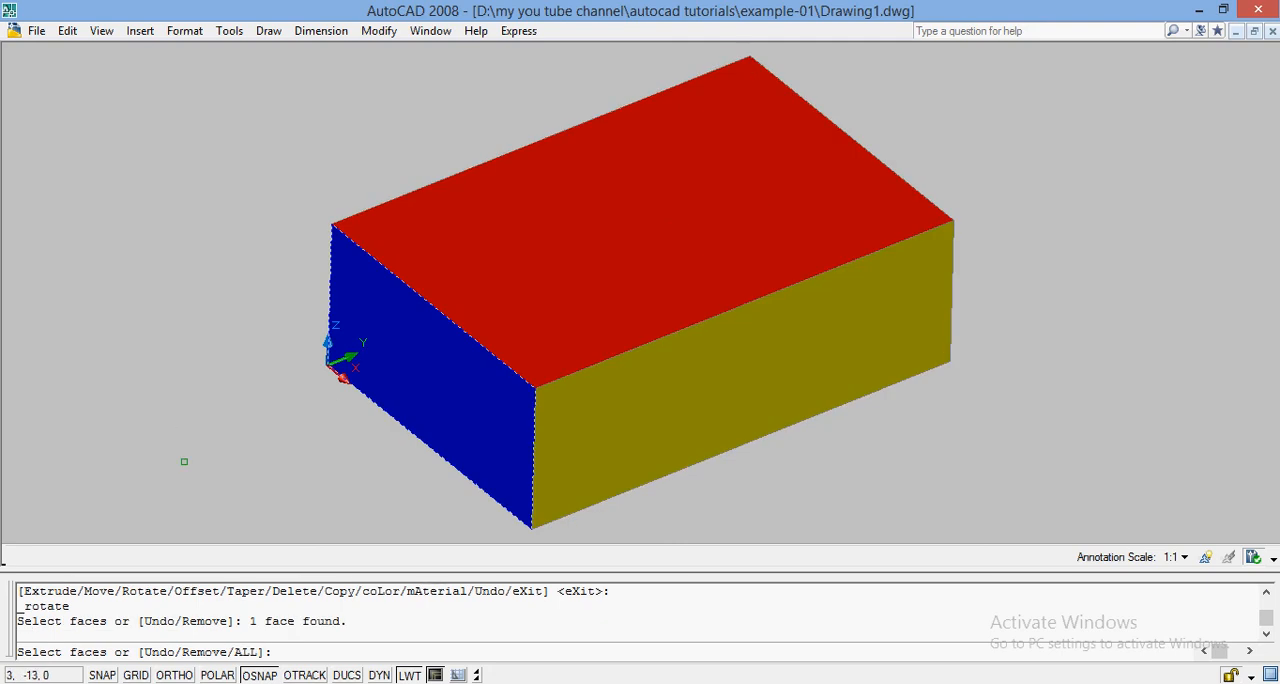
pyautogui.press('Return')
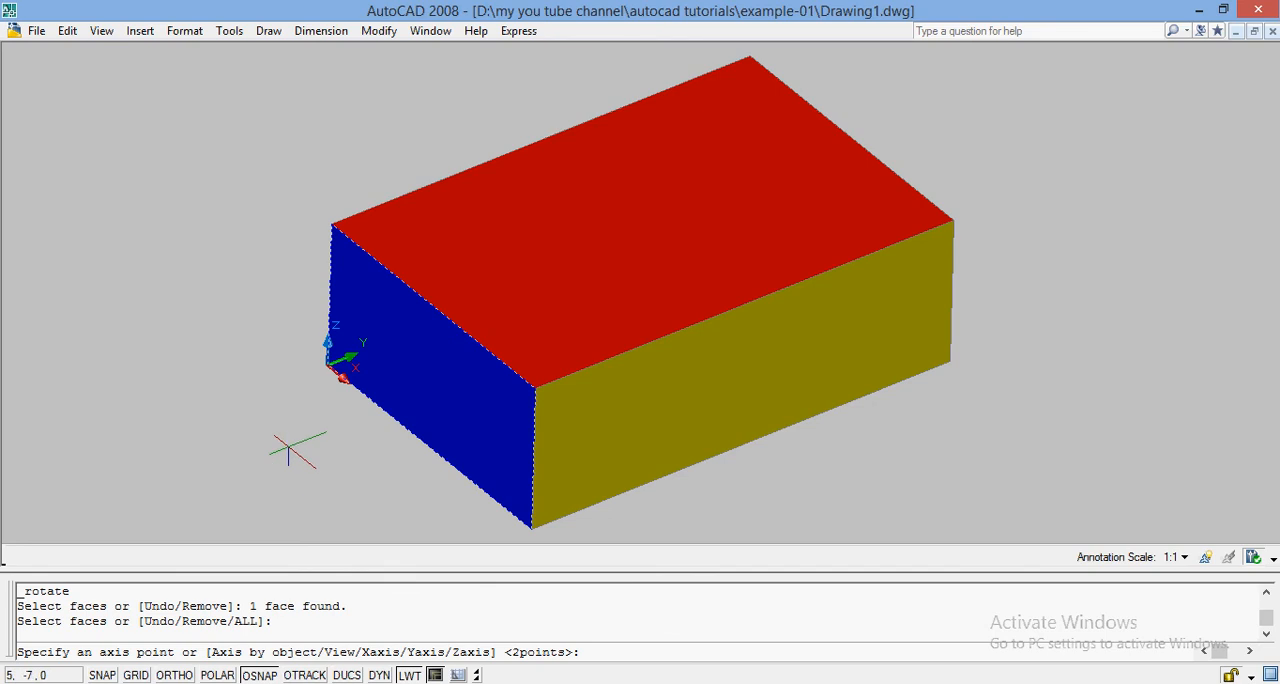
pyautogui.write('X')
pyautogui.press('Return')
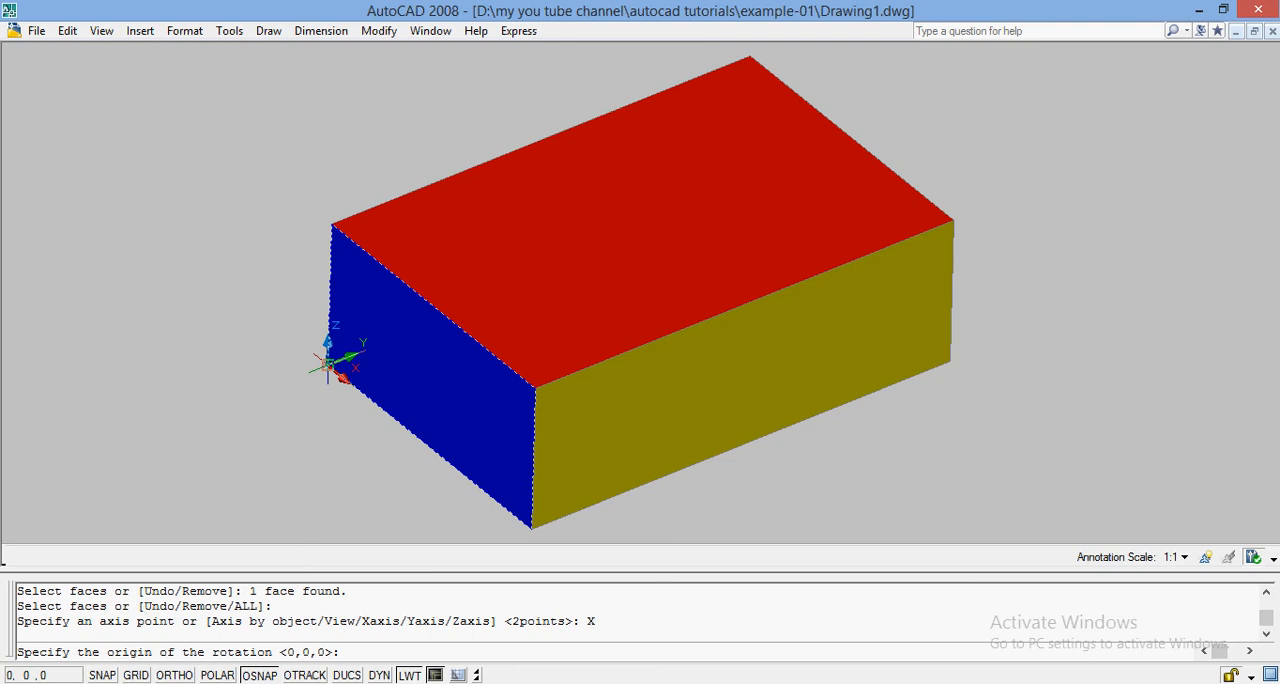
pyautogui.click(328, 365)
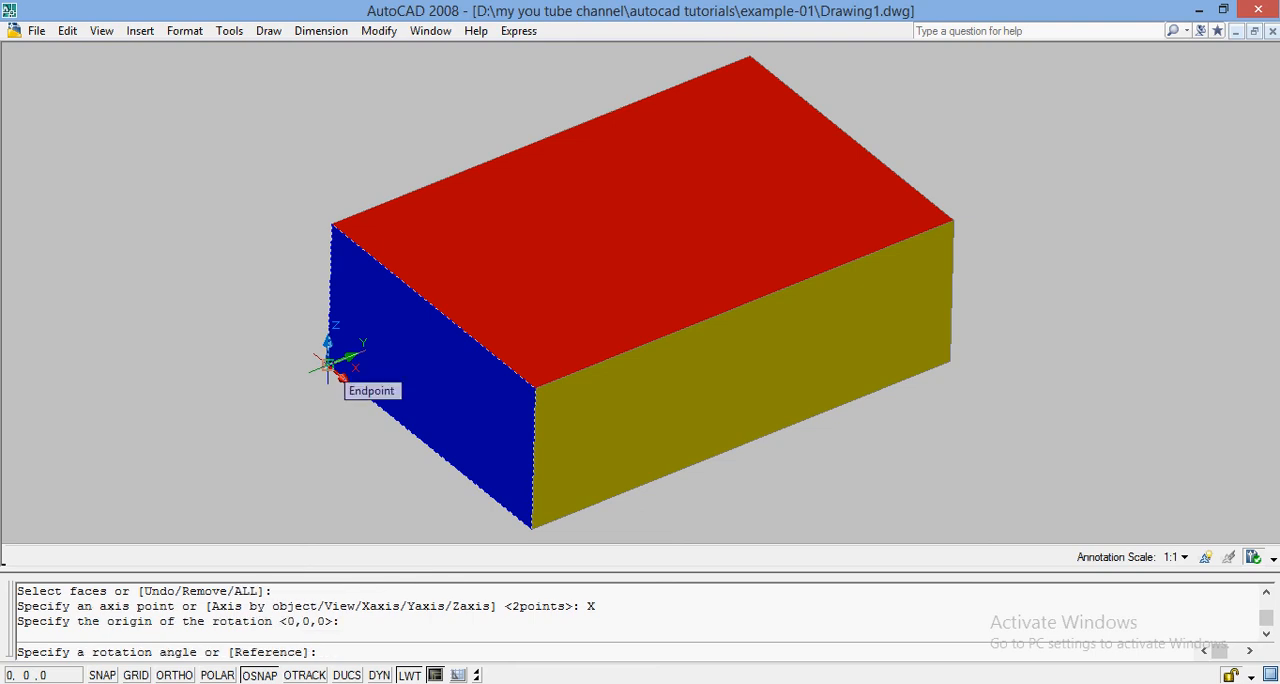
pyautogui.write('45')
pyautogui.press('Return')
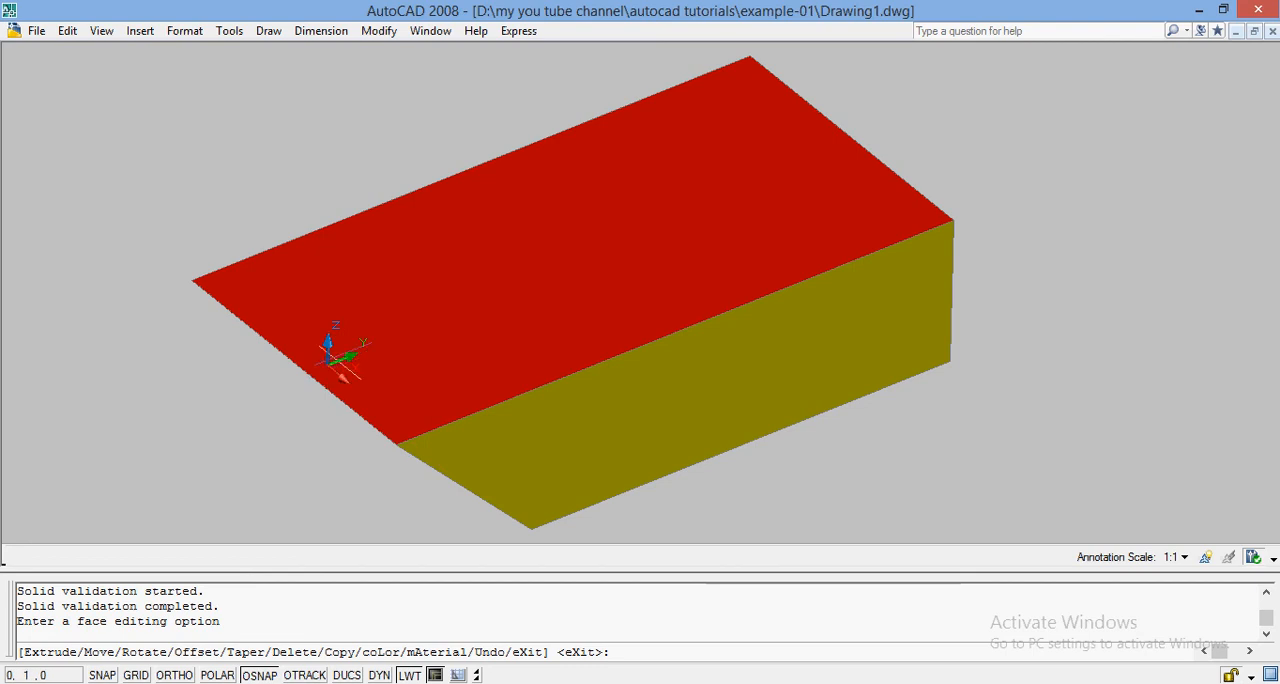
# Step: Examine the rotated blue face and the adjoining faces from below and from the side with Free Orbit
pyautogui.click(103, 31)
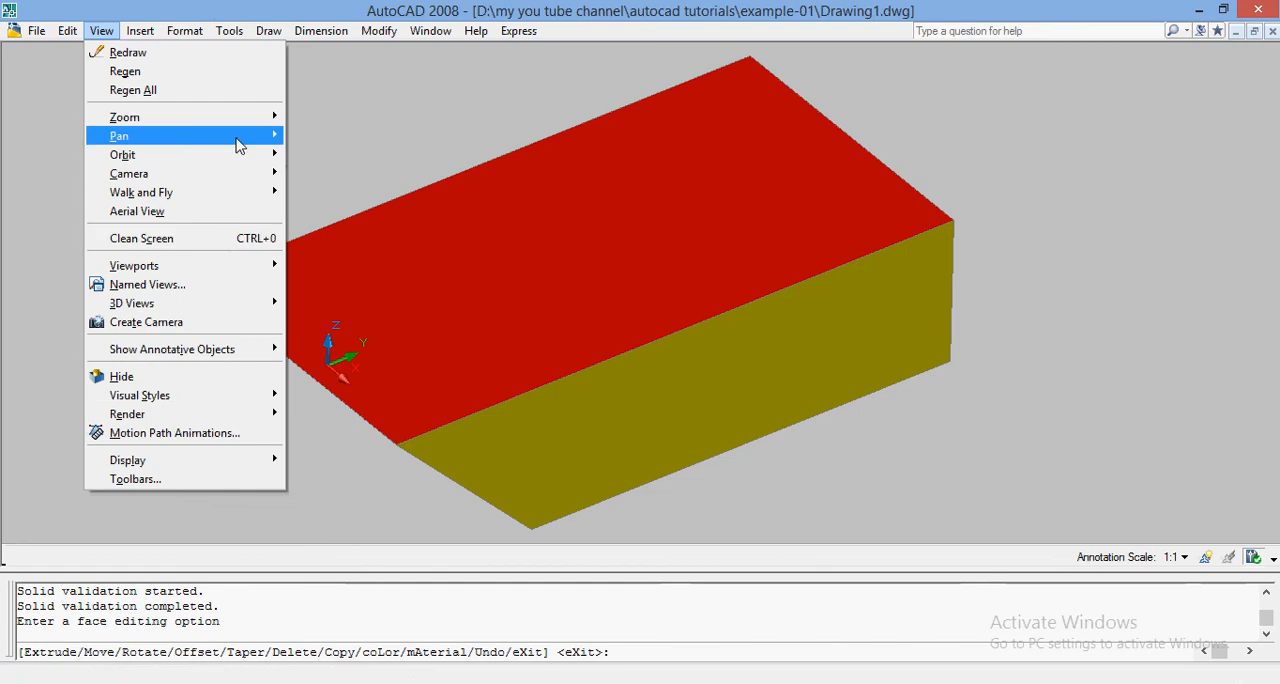
pyautogui.moveTo(238, 155)
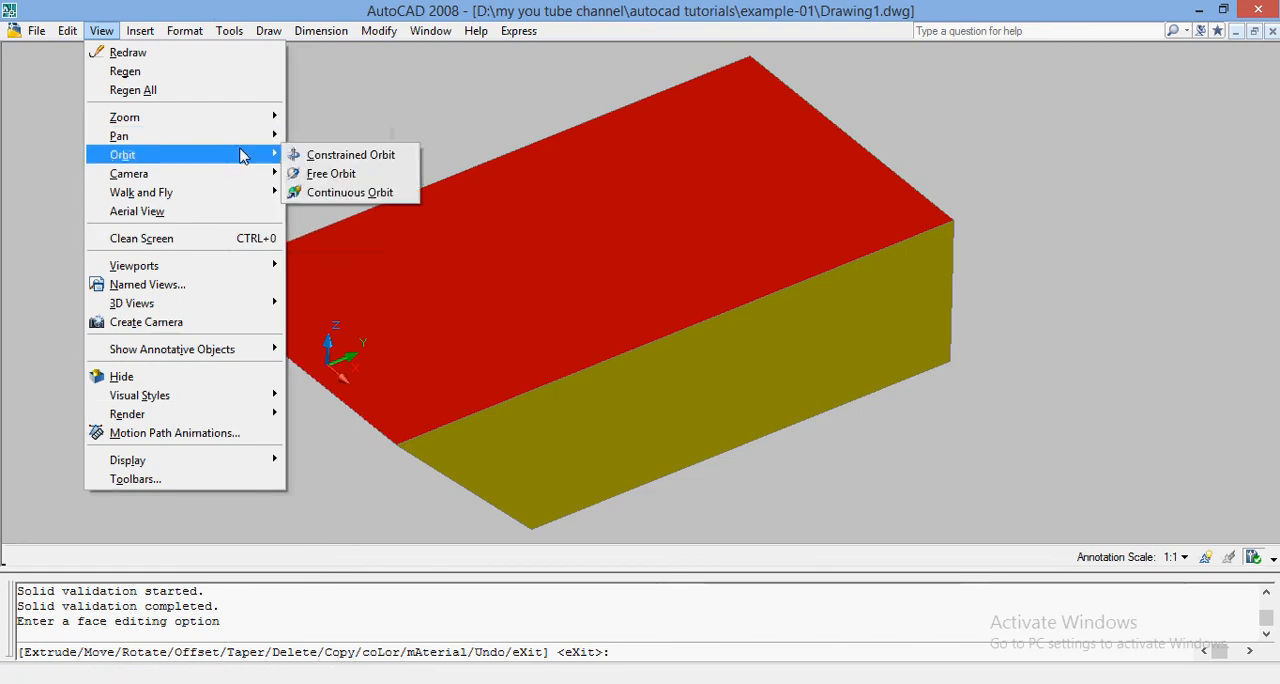
pyautogui.click(316, 174)
pyautogui.moveTo(340, 280); pyautogui.dragTo(477, 280)
pyautogui.moveTo(265, 336); pyautogui.dragTo(449, 343)
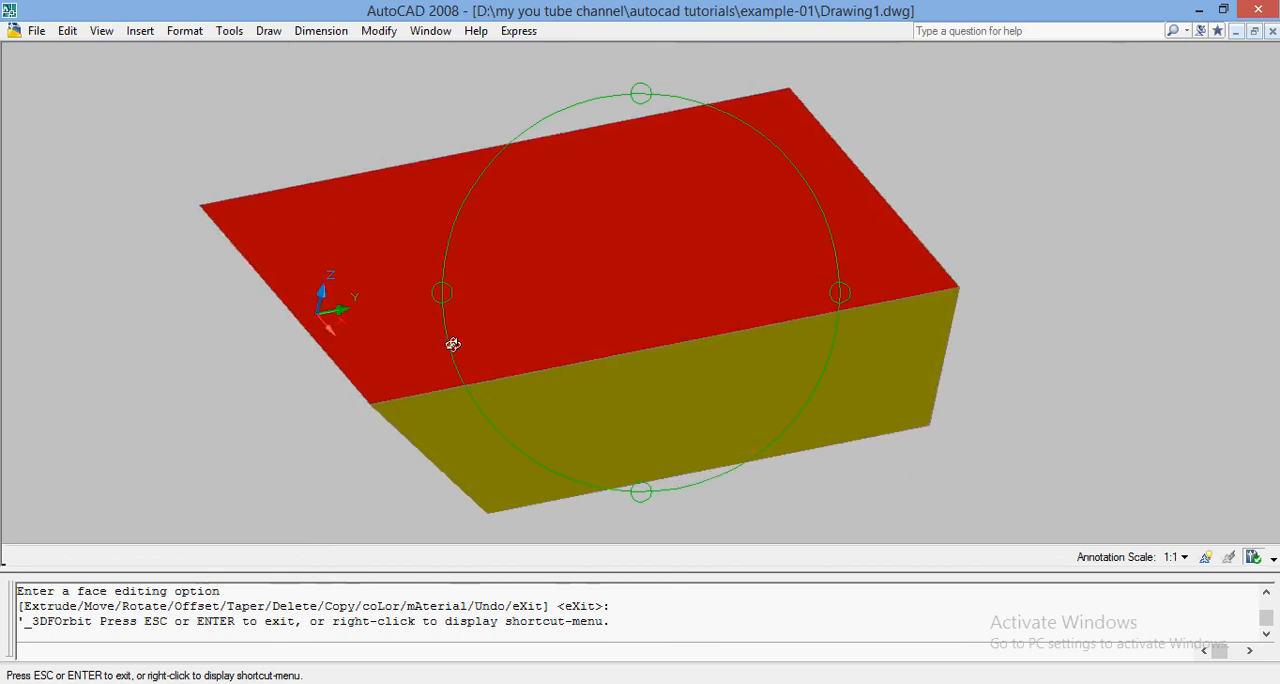
pyautogui.moveTo(614, 300); pyautogui.dragTo(343, 294)
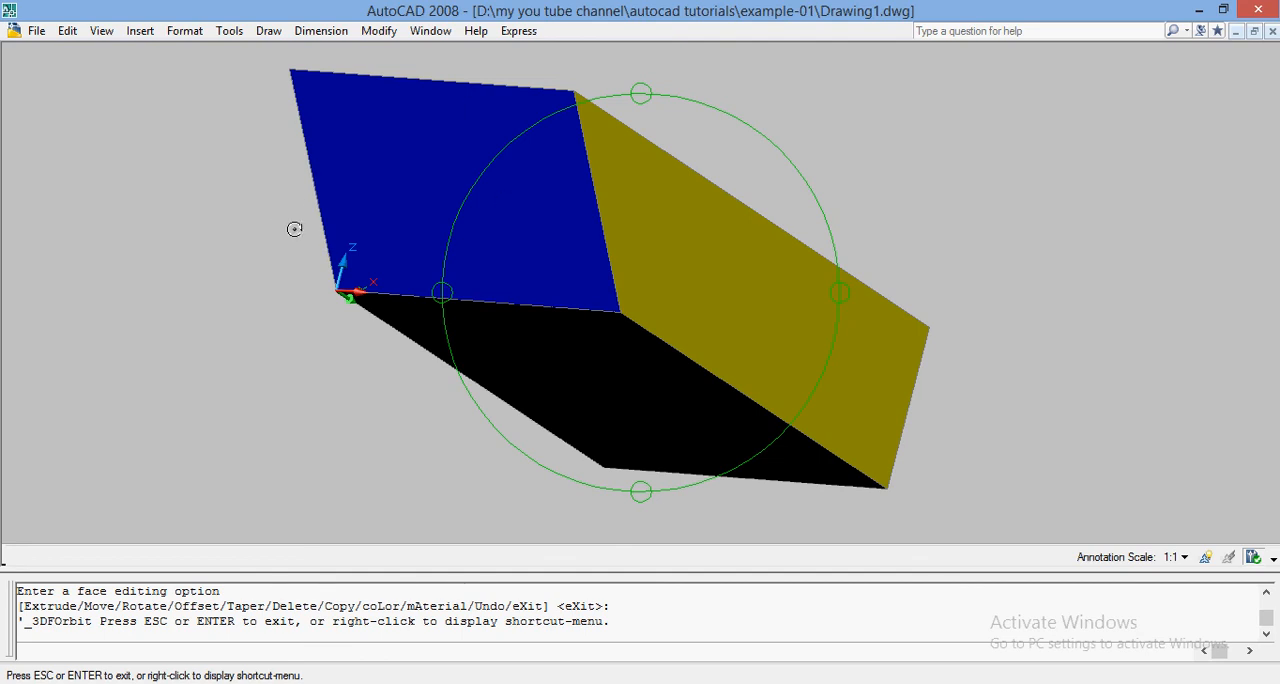
pyautogui.moveTo(506, 214)
pyautogui.mouseDown()
pyautogui.moveTo(517, 171)
pyautogui.moveTo(502, 203)
pyautogui.mouseUp()
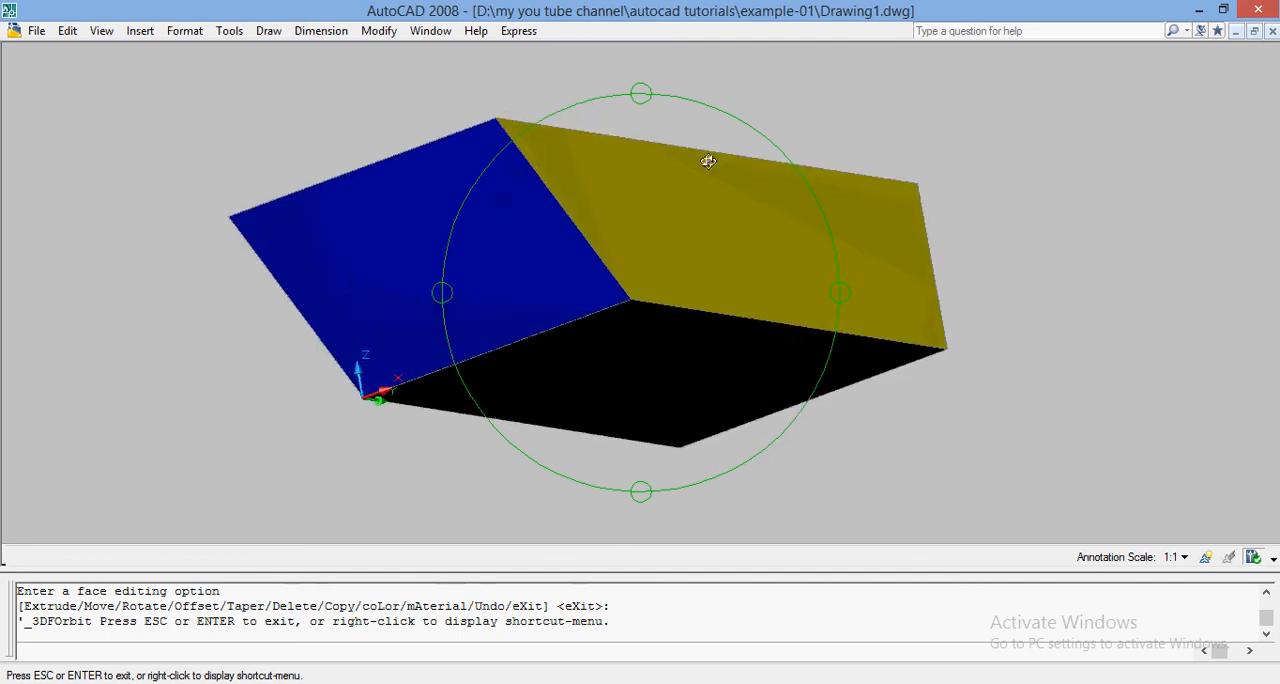
pyautogui.moveTo(709, 160); pyautogui.dragTo(716, 245)
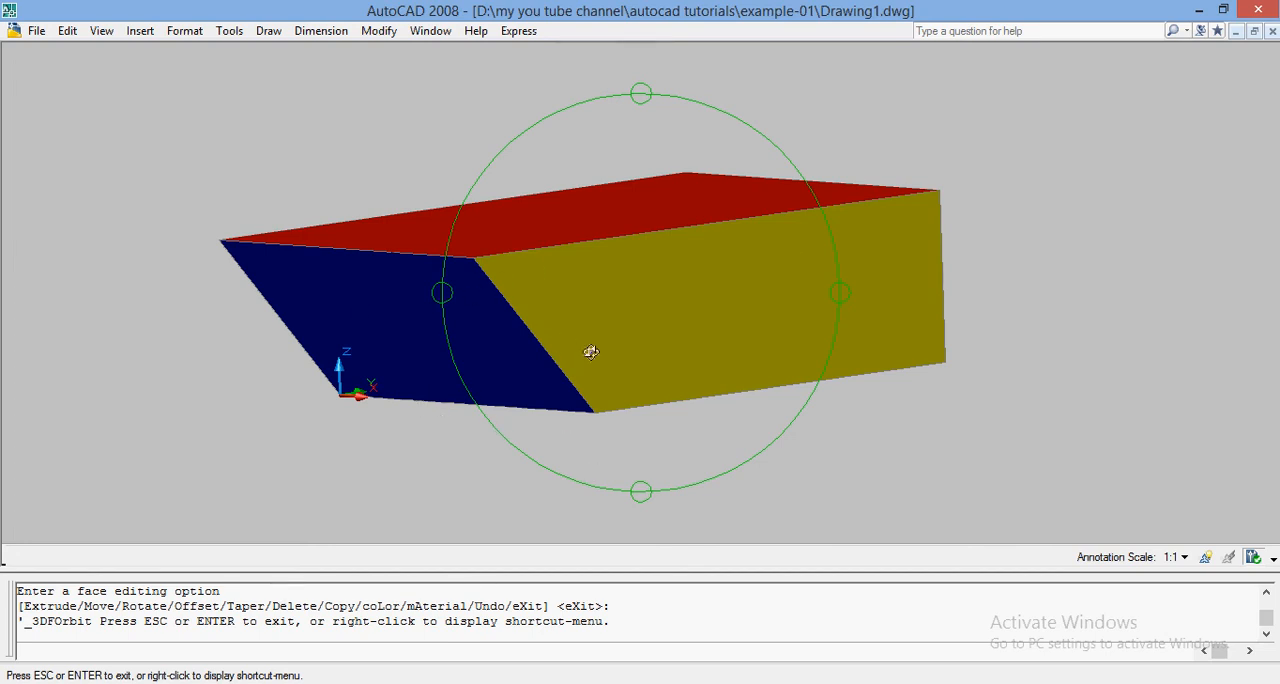
pyautogui.moveTo(788, 252); pyautogui.dragTo(461, 291)
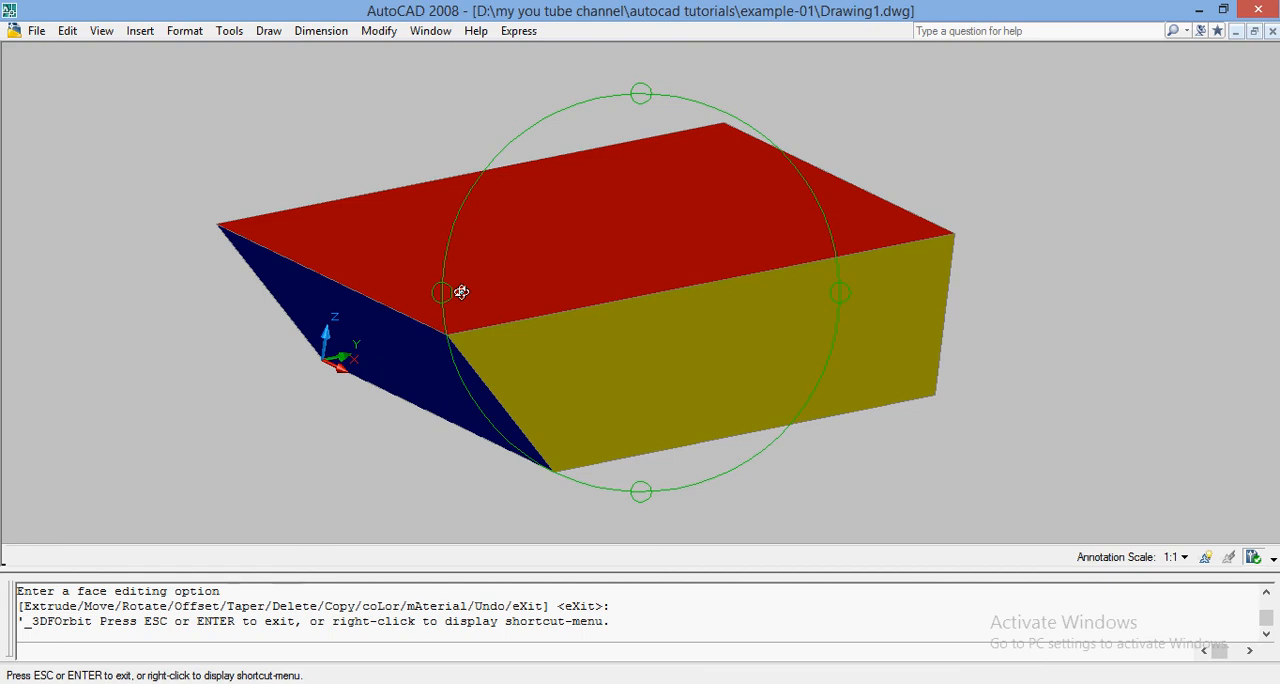
pyautogui.press('Escape')
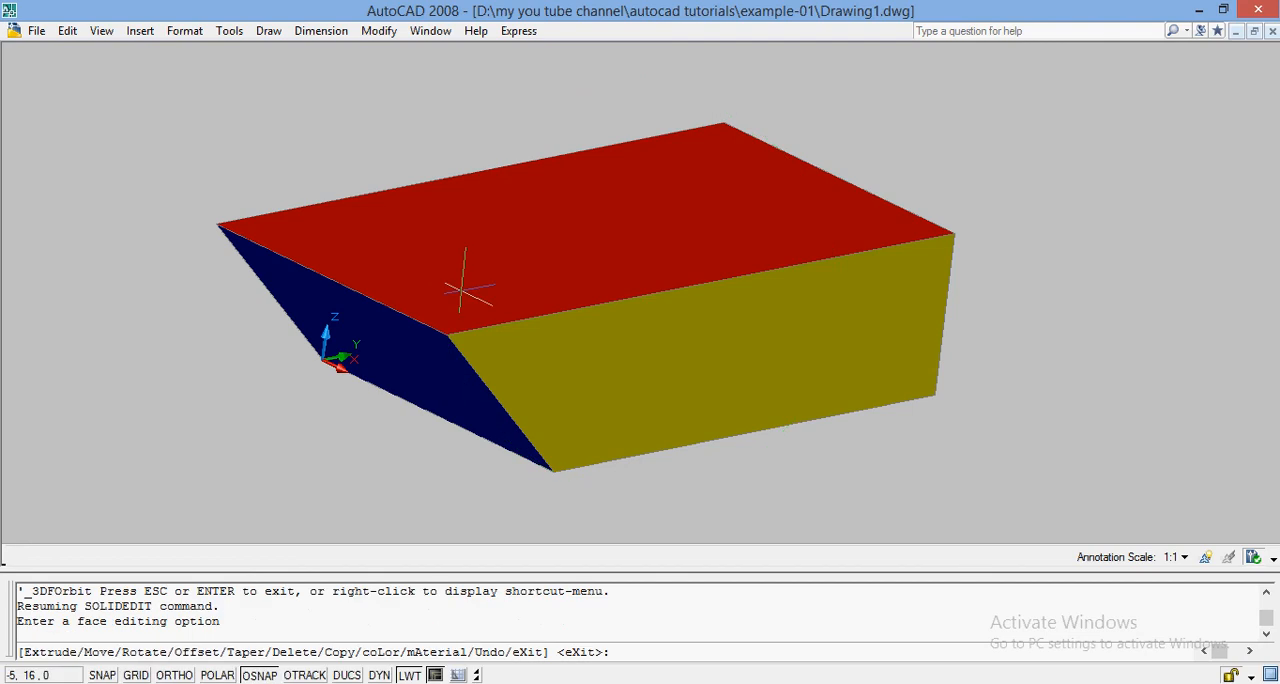
# Step: Leave the face editing command and undo the face rotation about the X axis
pyautogui.press('Escape')
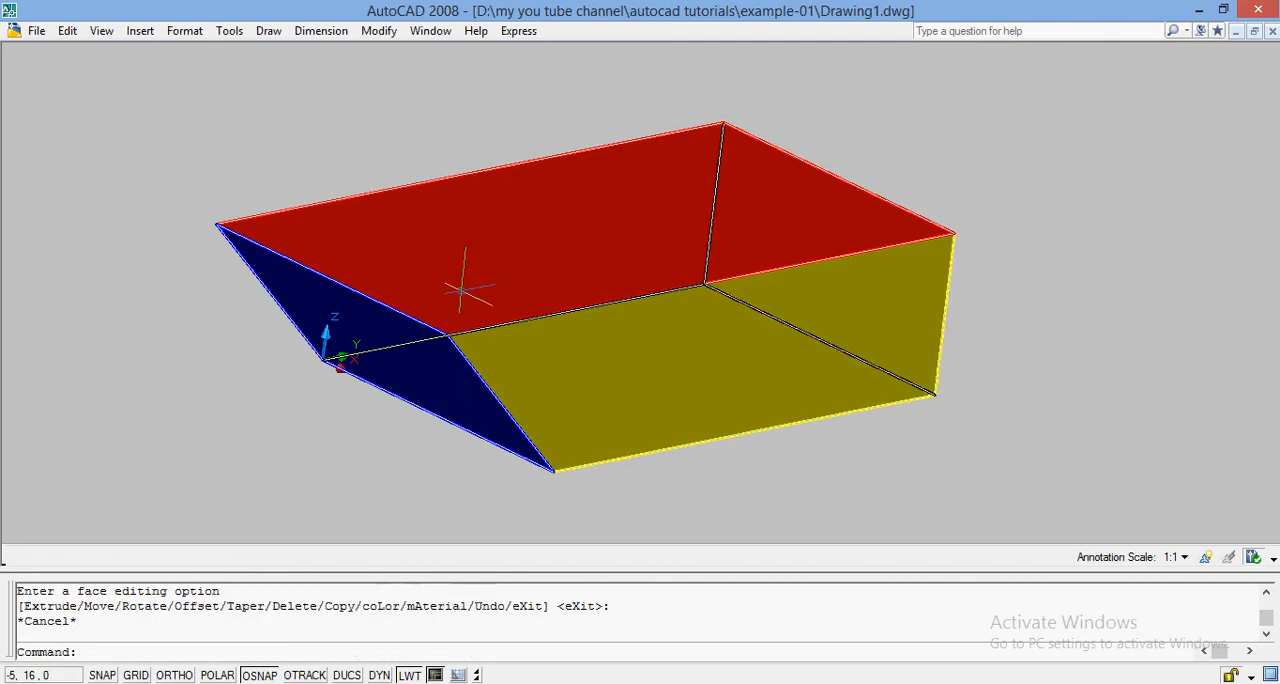
pyautogui.hotkey('ctrl', 'z')
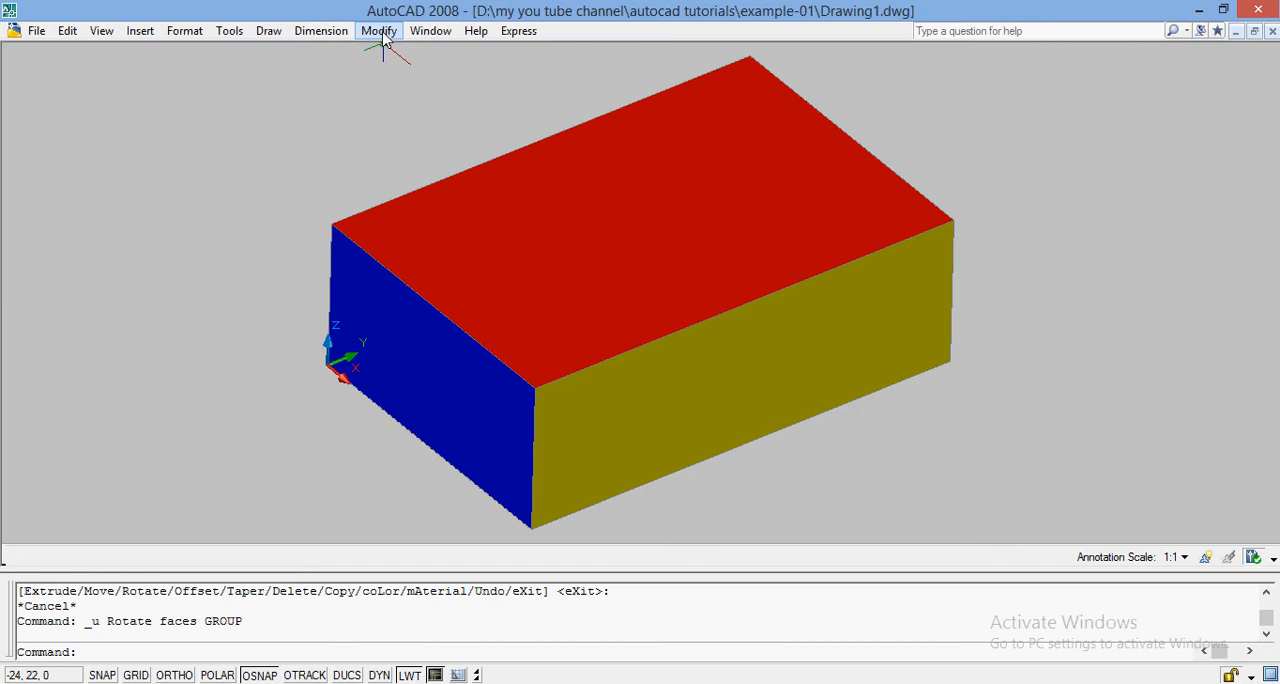
# Step: Offset the yellow long face of the box outward by a distance of 10 with Offset faces
pyautogui.click(381, 31)
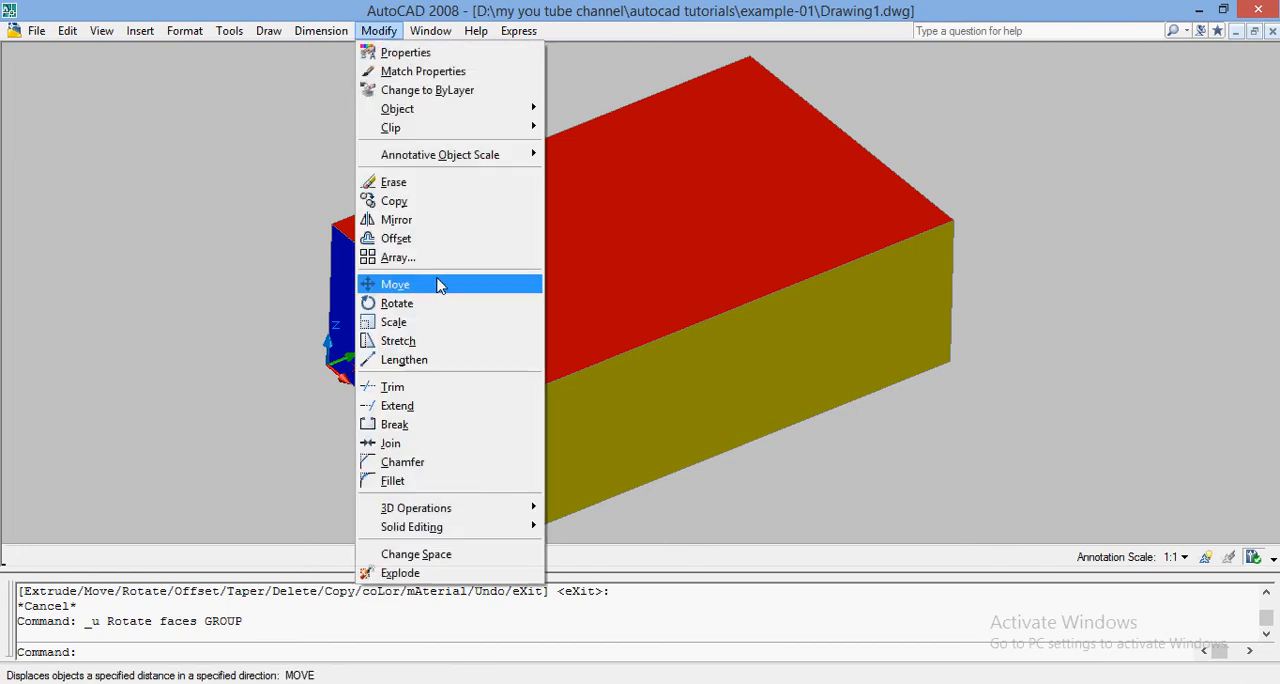
pyautogui.moveTo(462, 529)
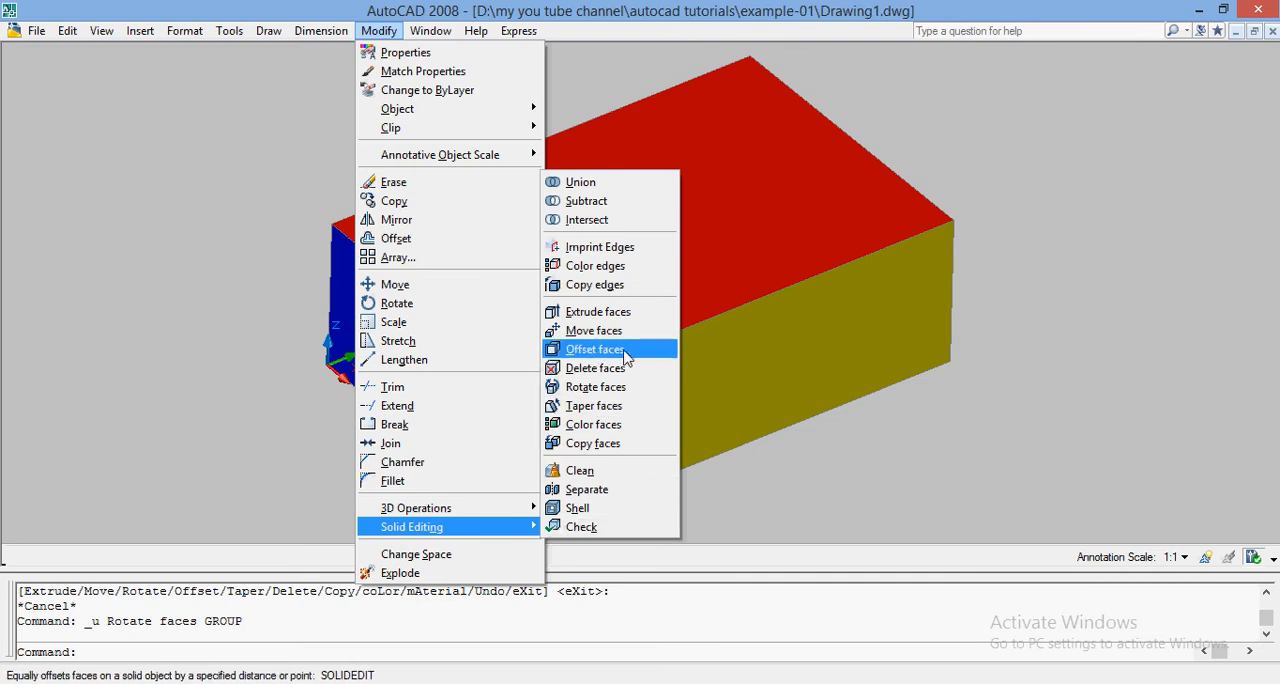
pyautogui.click(591, 355)
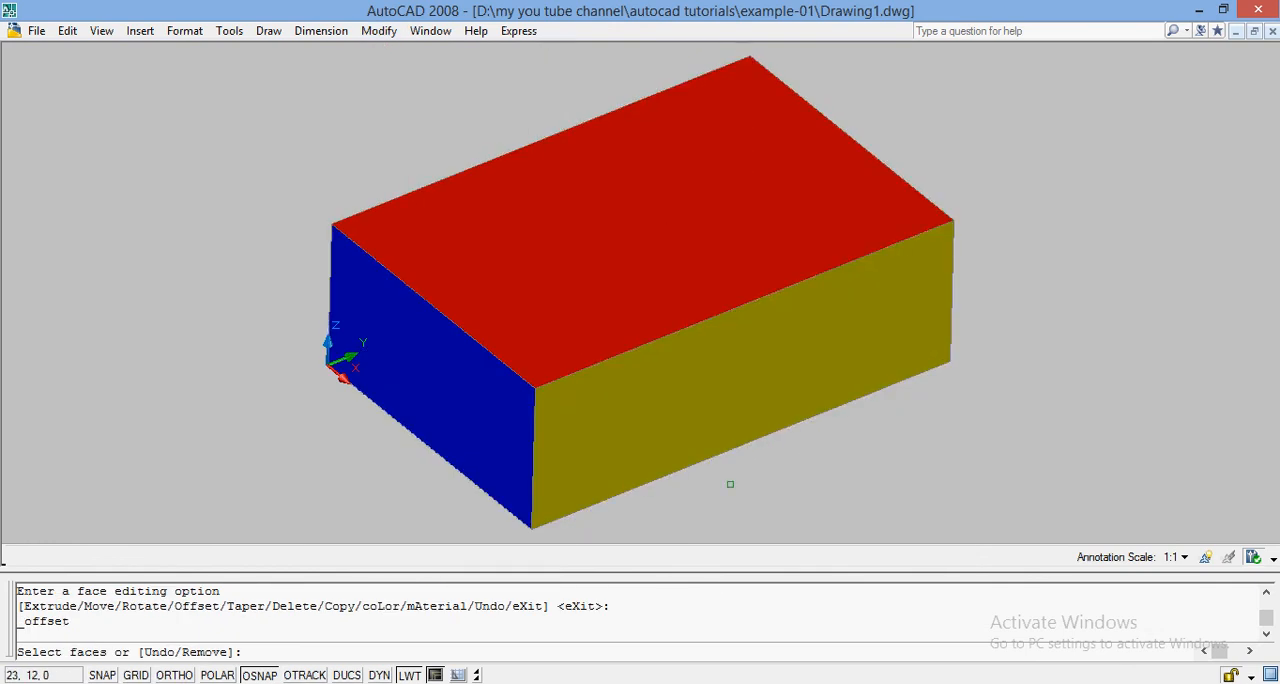
pyautogui.click(760, 380)
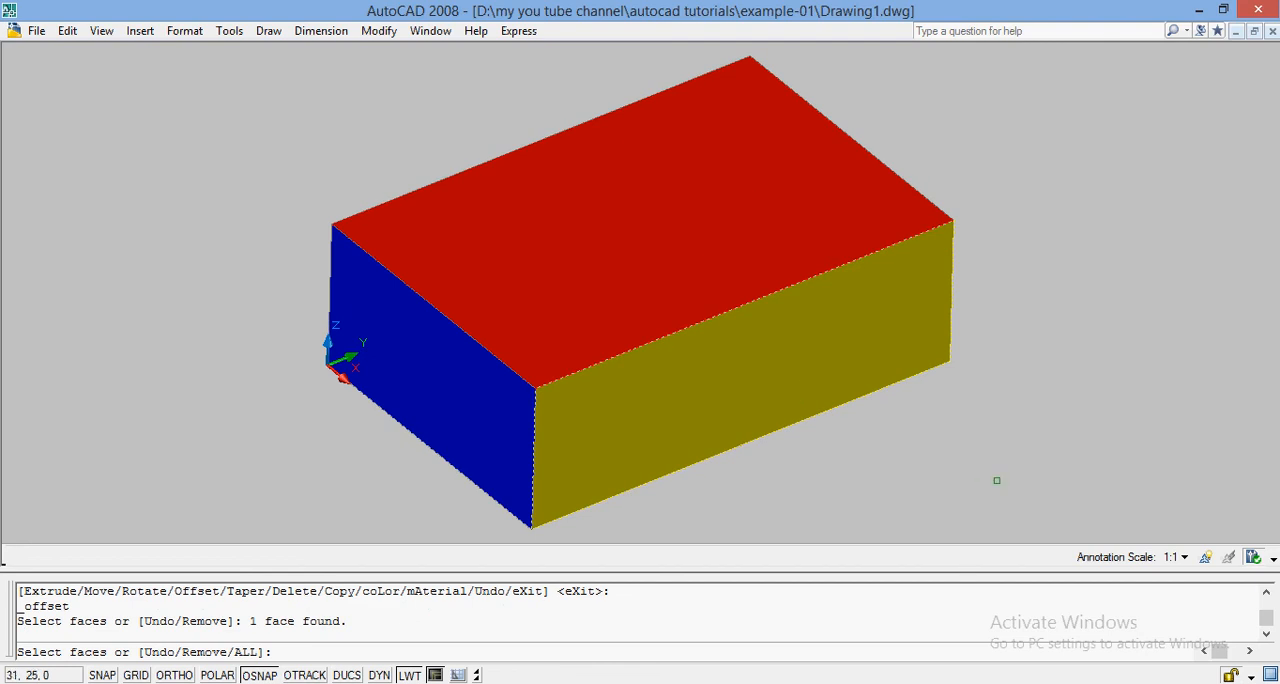
pyautogui.press('Return')
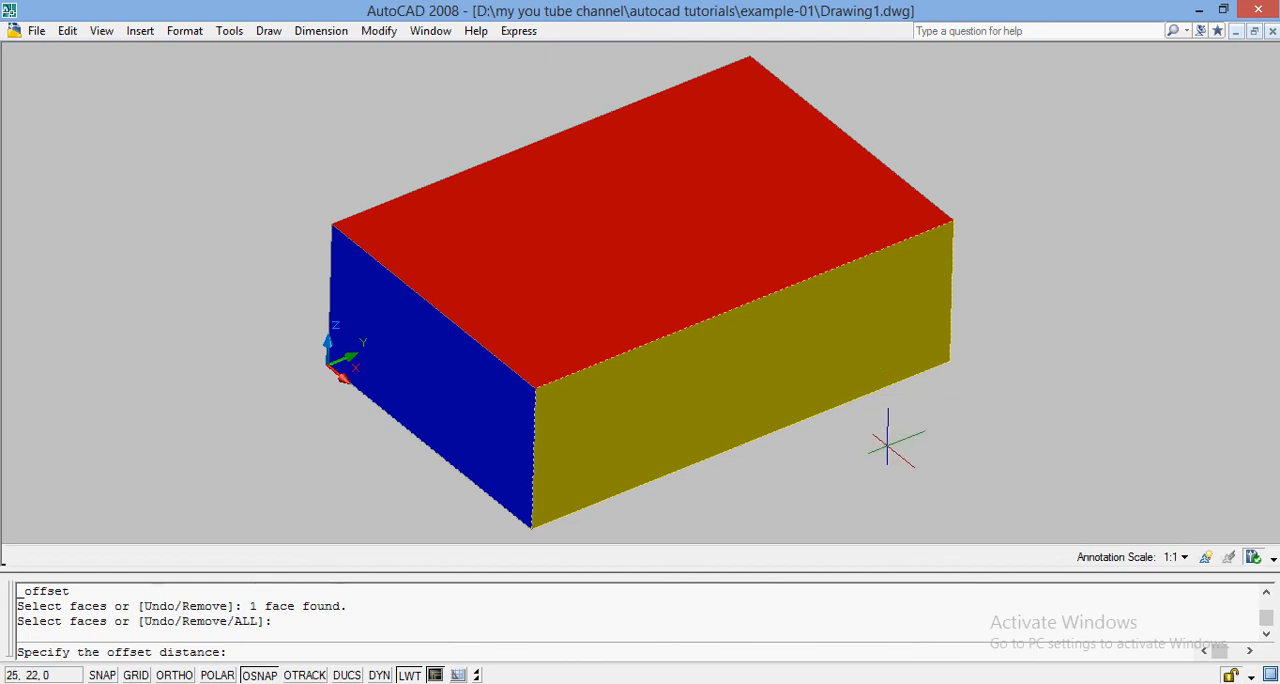
pyautogui.write('10')
pyautogui.press('Return')
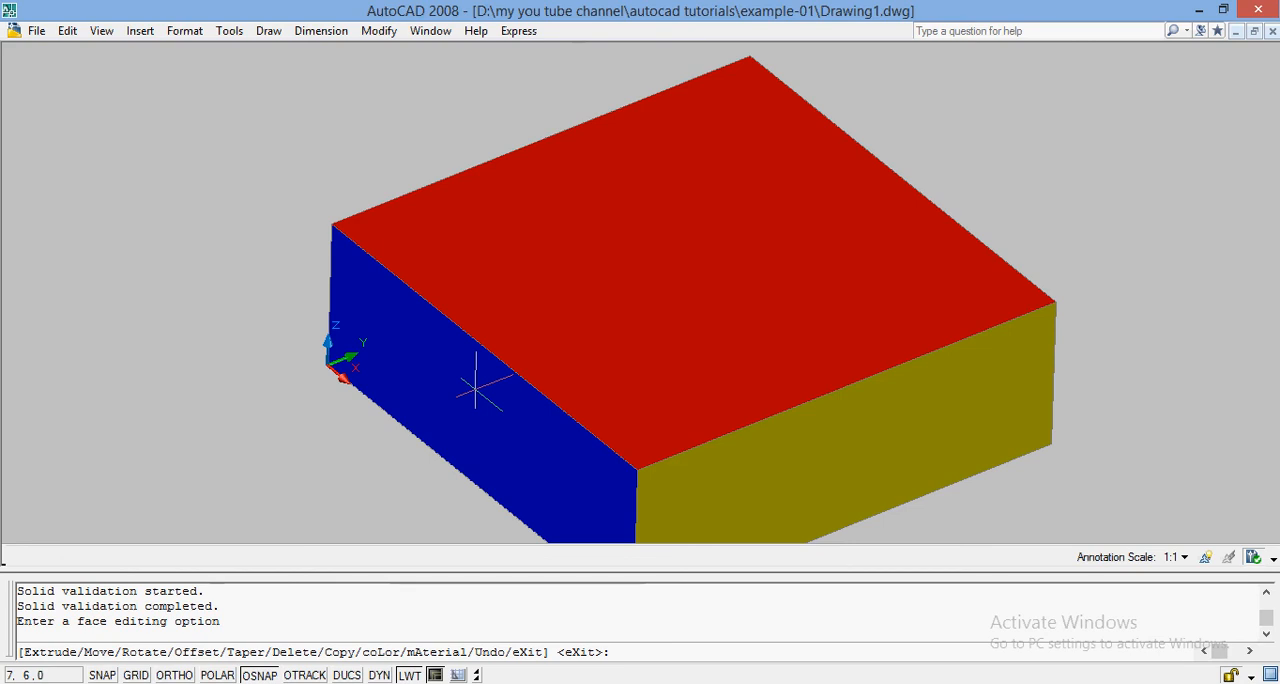
# Step: Offset the red top face of the solid upward by a distance of 20
pyautogui.click(395, 31)
pyautogui.moveTo(524, 533)
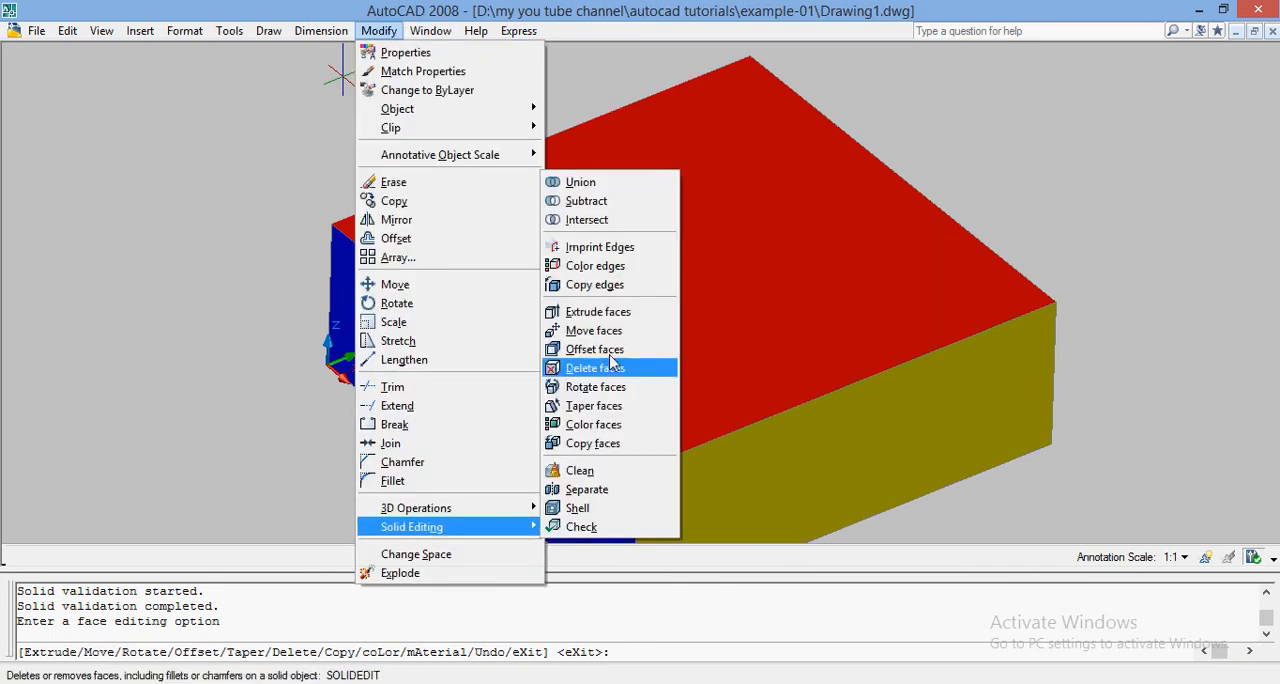
pyautogui.click(610, 349)
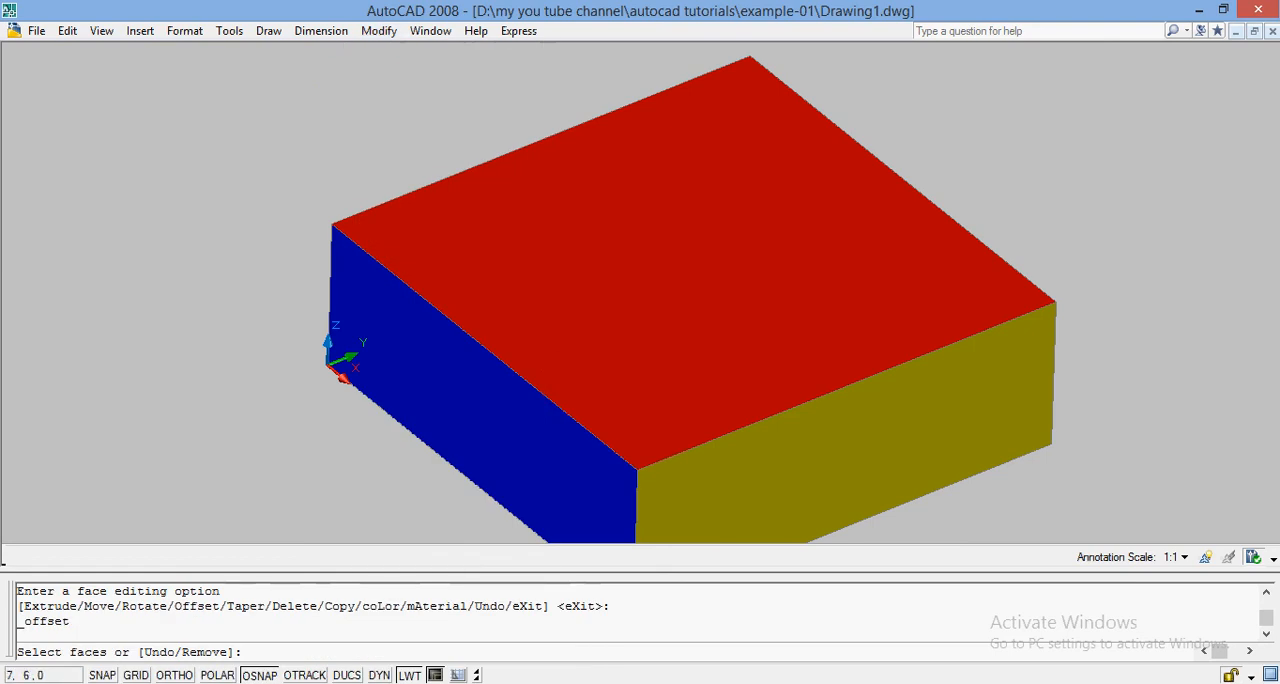
pyautogui.click(578, 347)
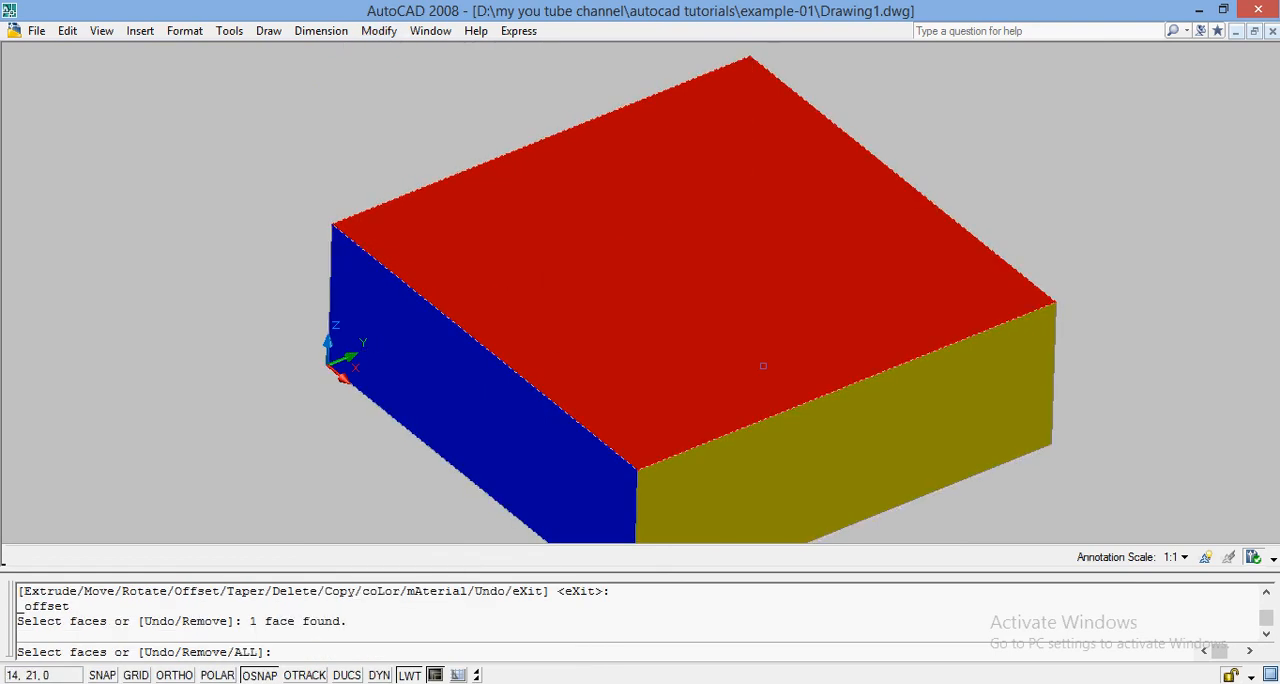
pyautogui.press('Return')
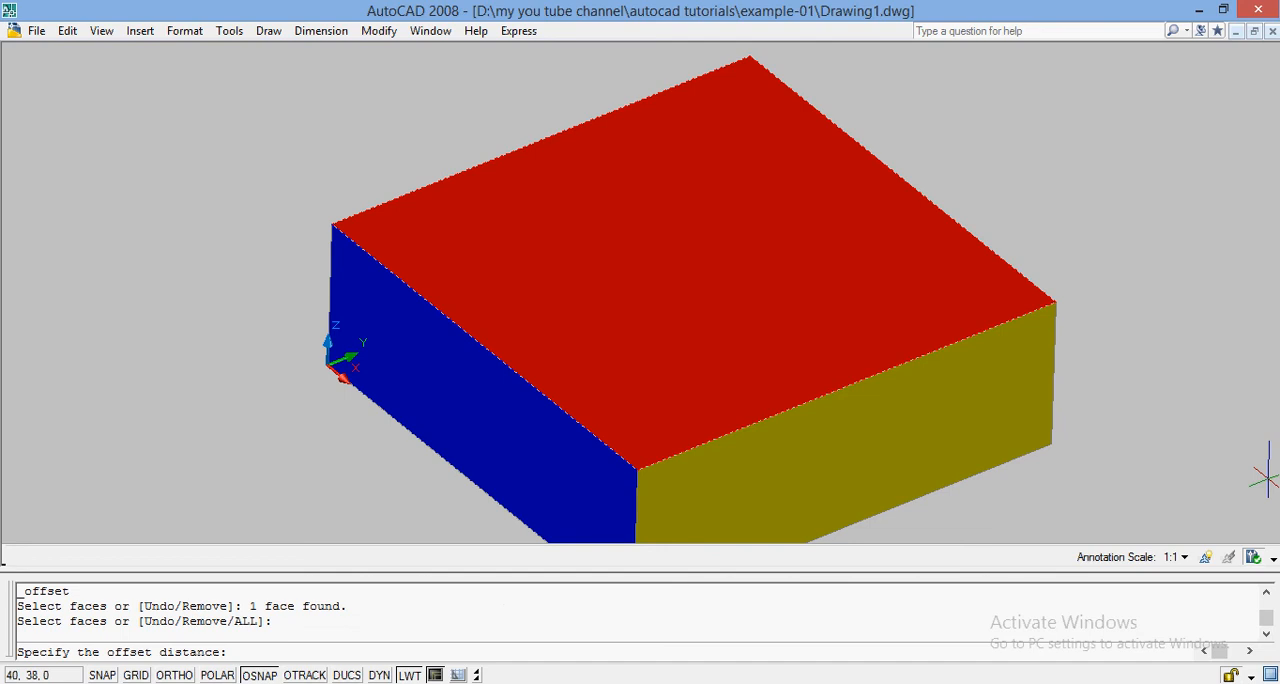
pyautogui.write('20')
pyautogui.press('Return')
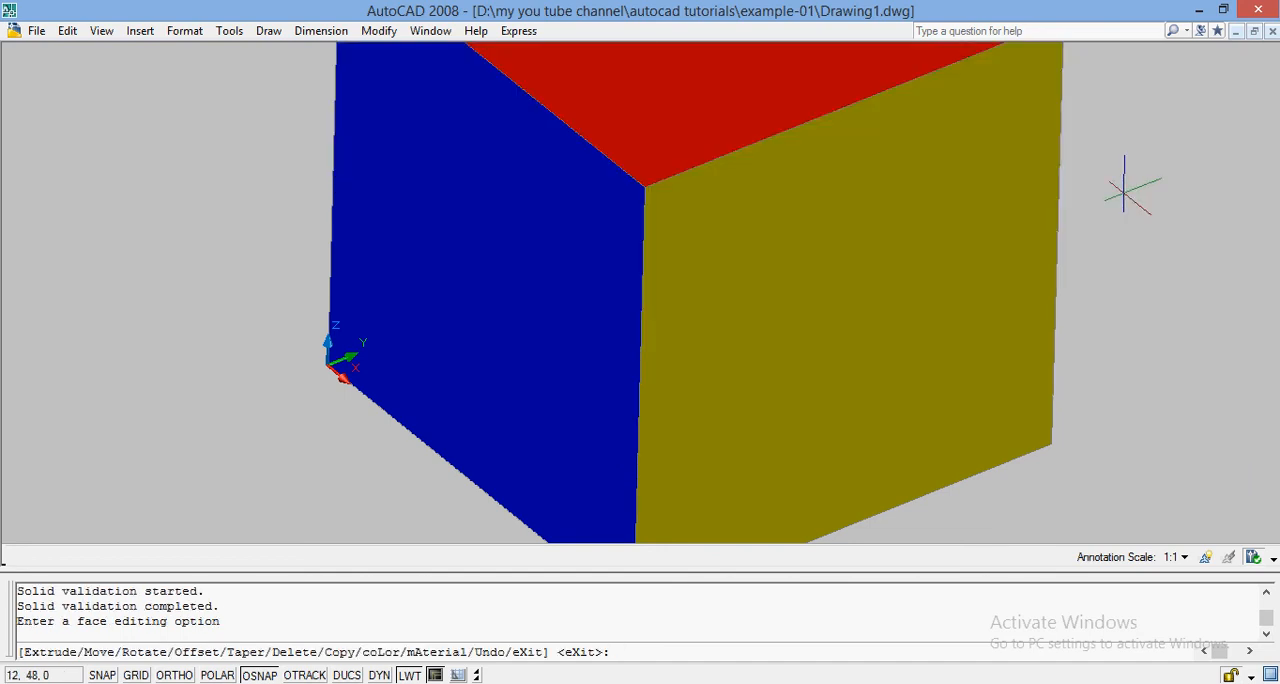
pyautogui.write('ZOOM')
pyautogui.press('Return')
pyautogui.write('A')
pyautogui.press('Return')
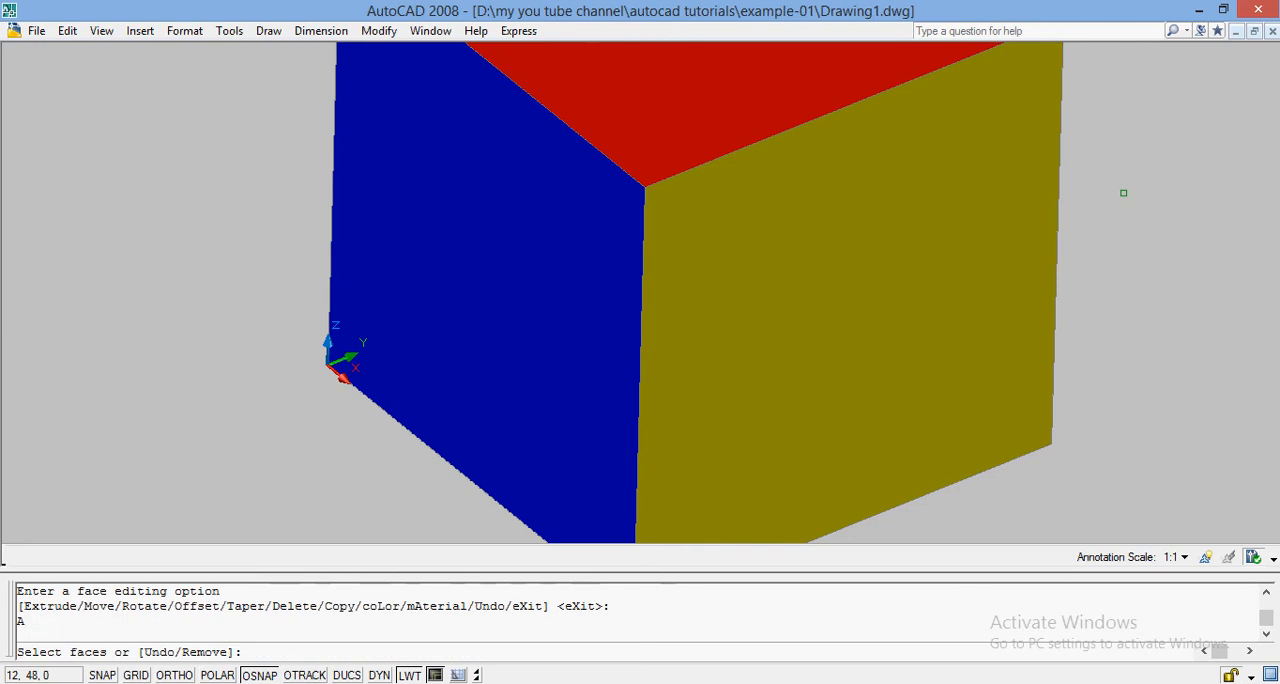
pyautogui.press('Escape')
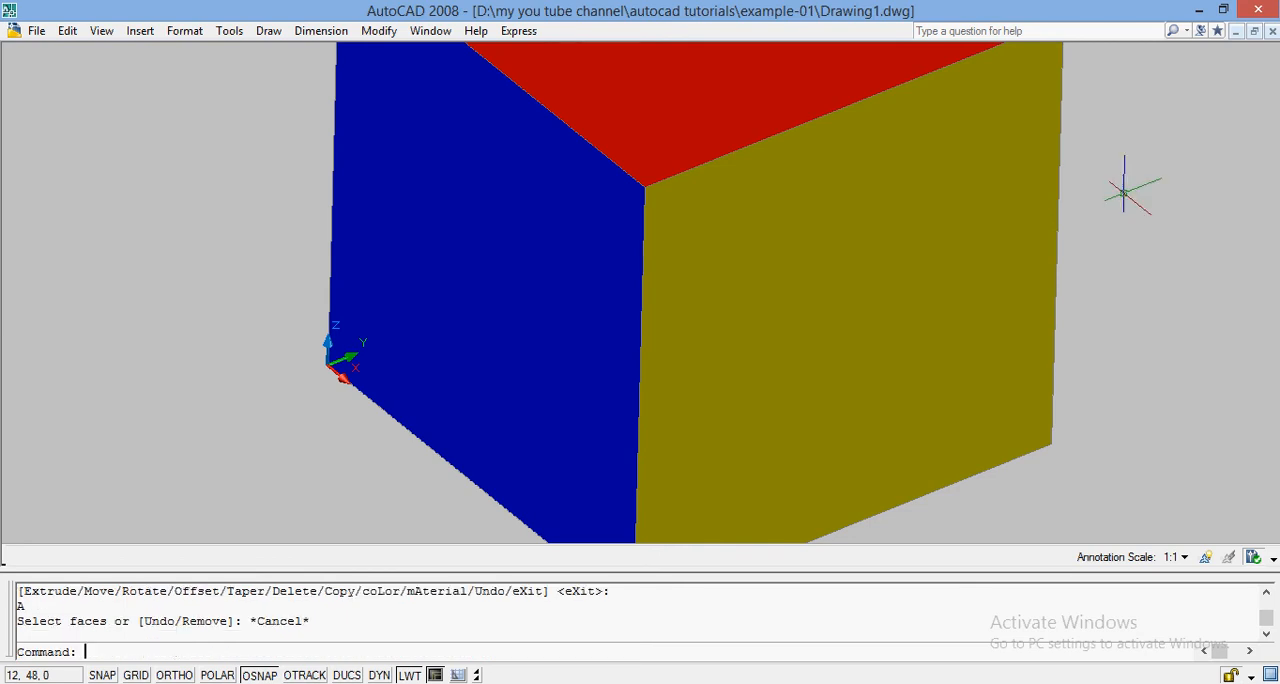
# Step: Zoom to All so the whole solid fits in the view, leaving nothing selected
pyautogui.write('ZOOM')
pyautogui.press('Return')
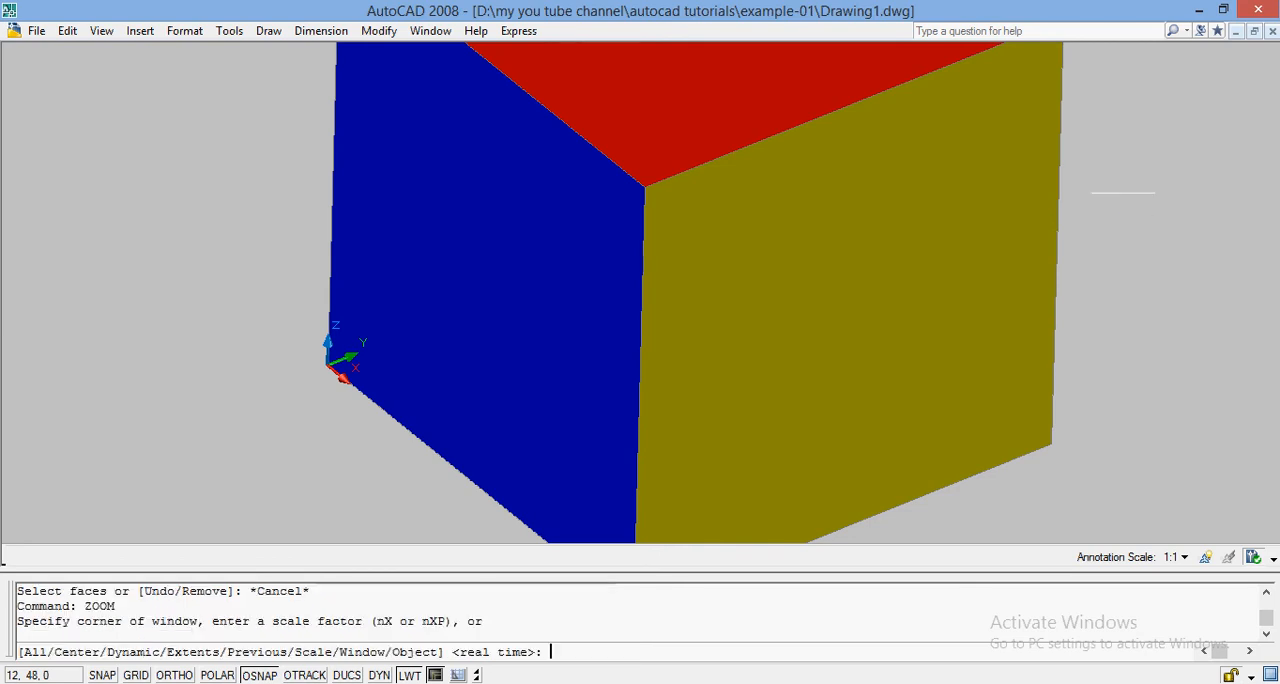
pyautogui.write('A')
pyautogui.press('Return')
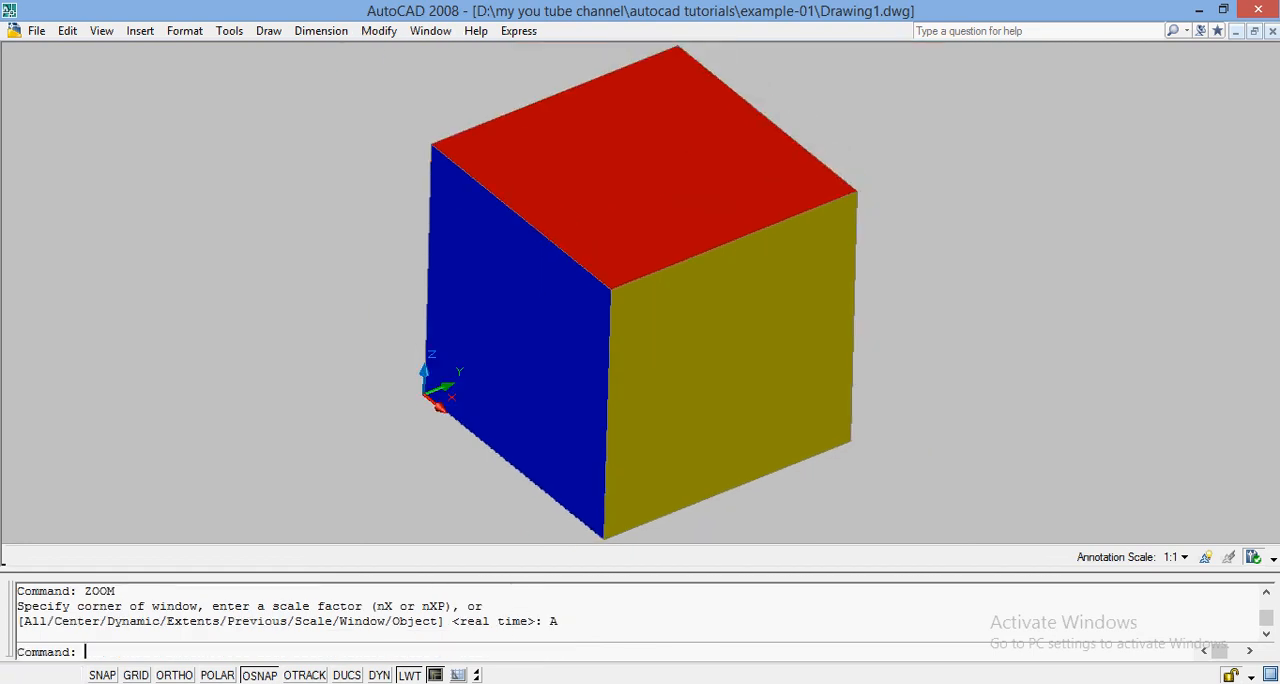
pyautogui.click(553, 350)
pyautogui.press('Escape')
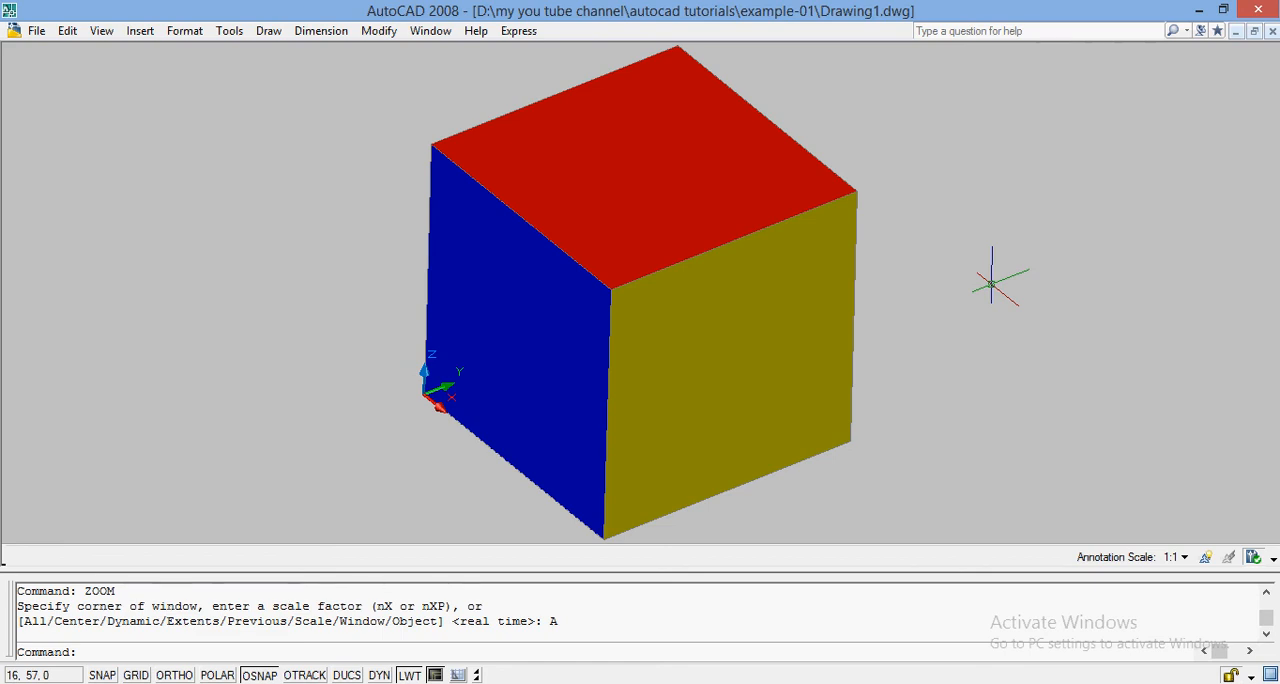
# Step: Undo the last zoom and both face offsets on the solid
pyautogui.hotkey('ctrl', 'z')
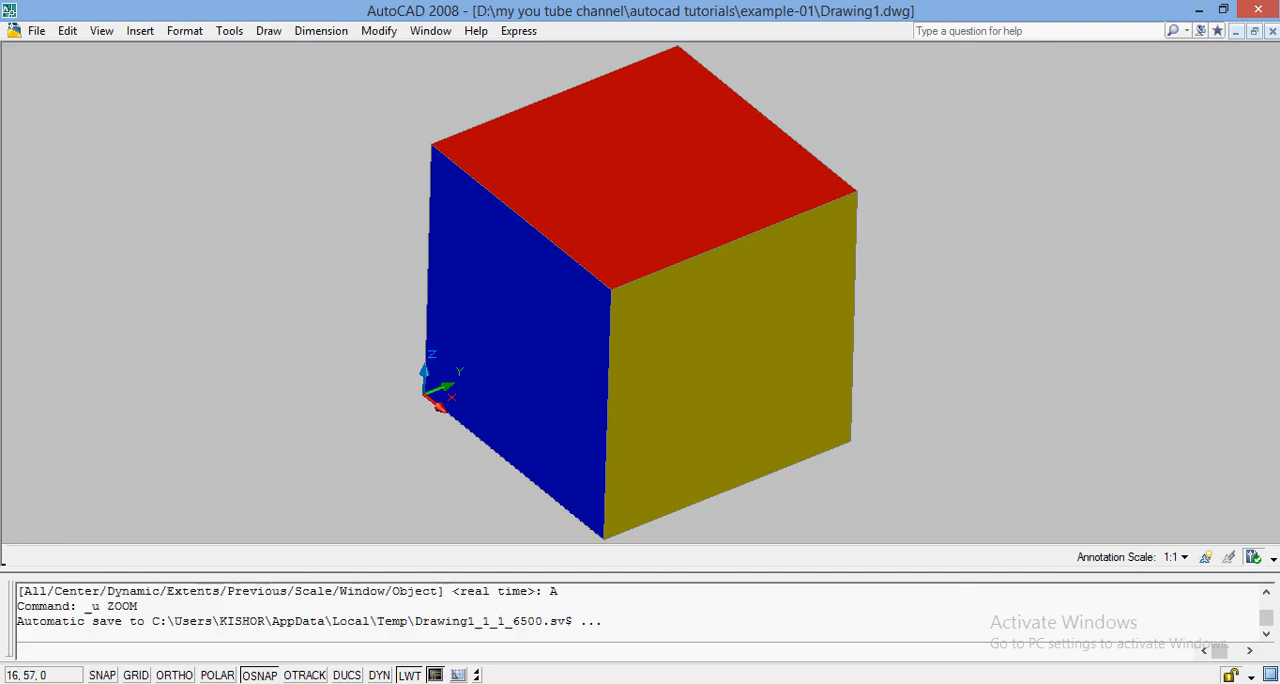
pyautogui.hotkey('ctrl', 'z')
pyautogui.hotkey('ctrl', 'z')
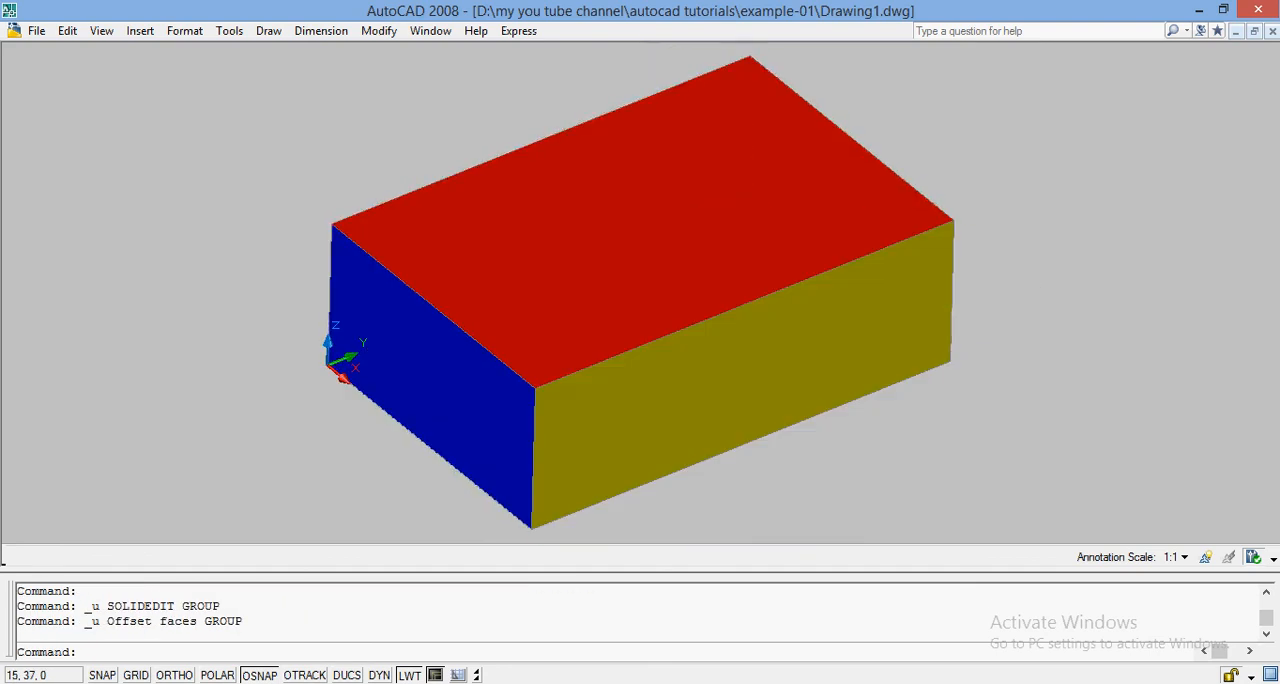
# Step: Move the yellow long face outward, using the origin corner as base point and the midpoint of the blue face's bottom edge as second point
pyautogui.click(625, 118)
pyautogui.click(384, 36)
pyautogui.click(384, 36)
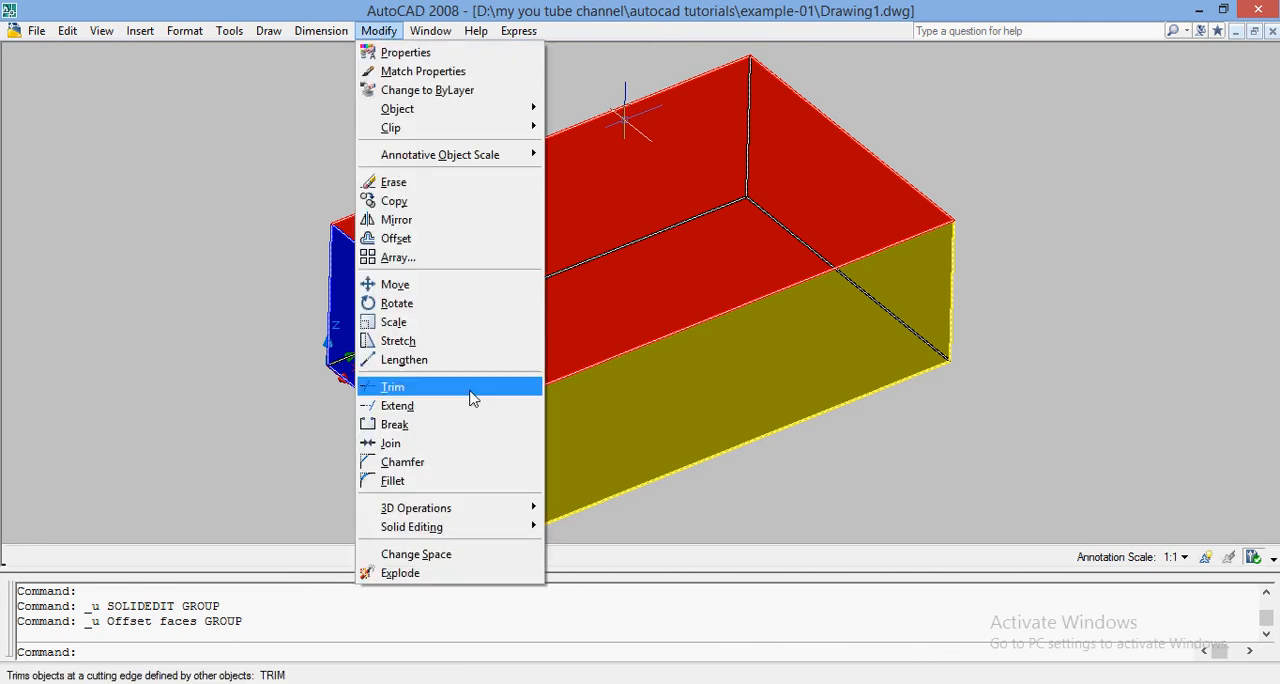
pyautogui.moveTo(462, 530)
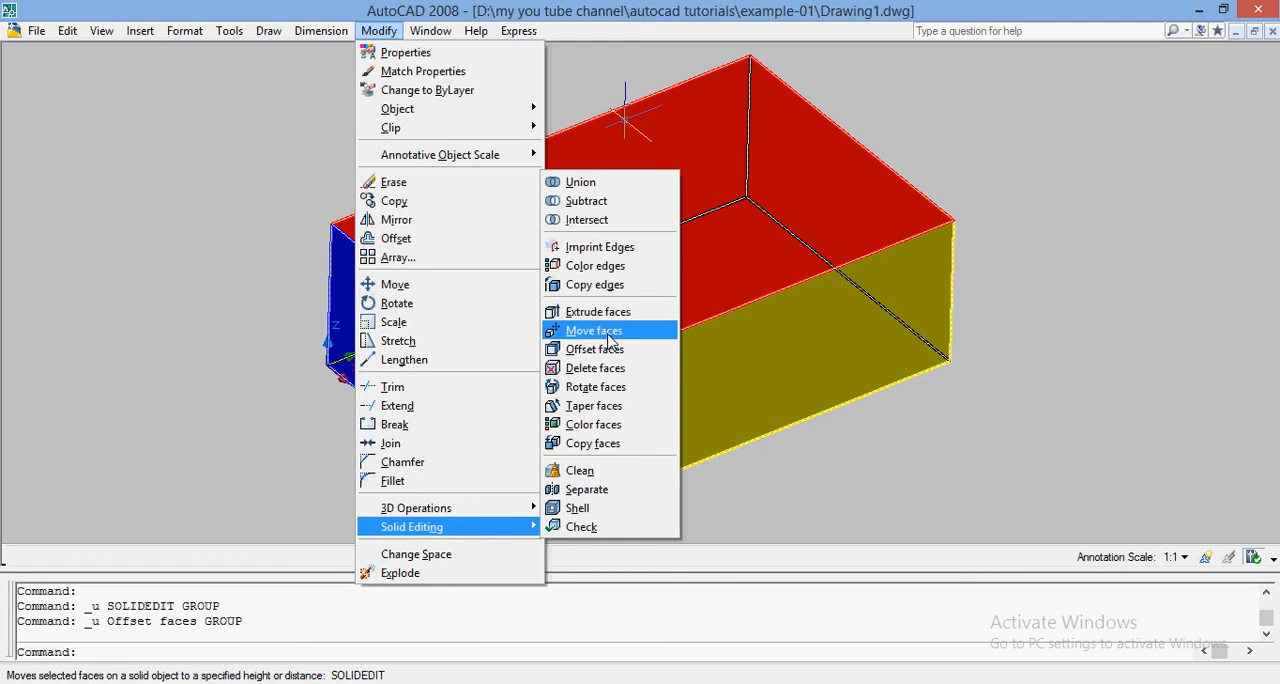
pyautogui.click(608, 336)
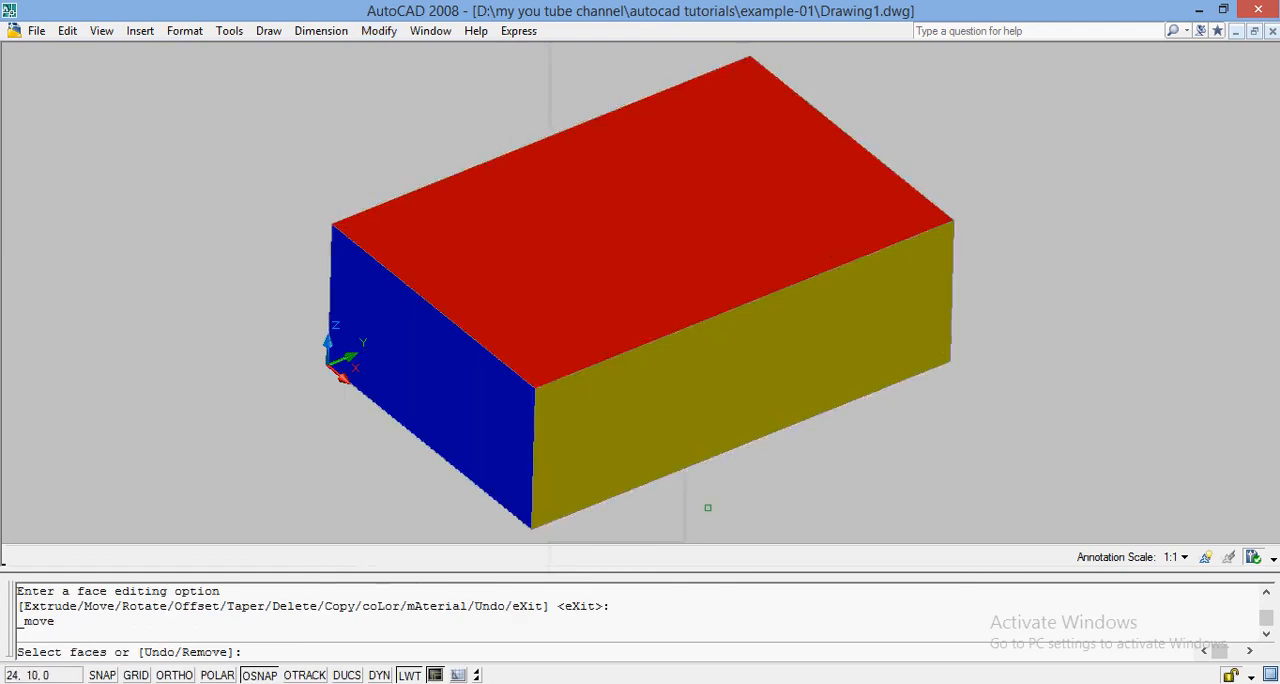
pyautogui.click(746, 376)
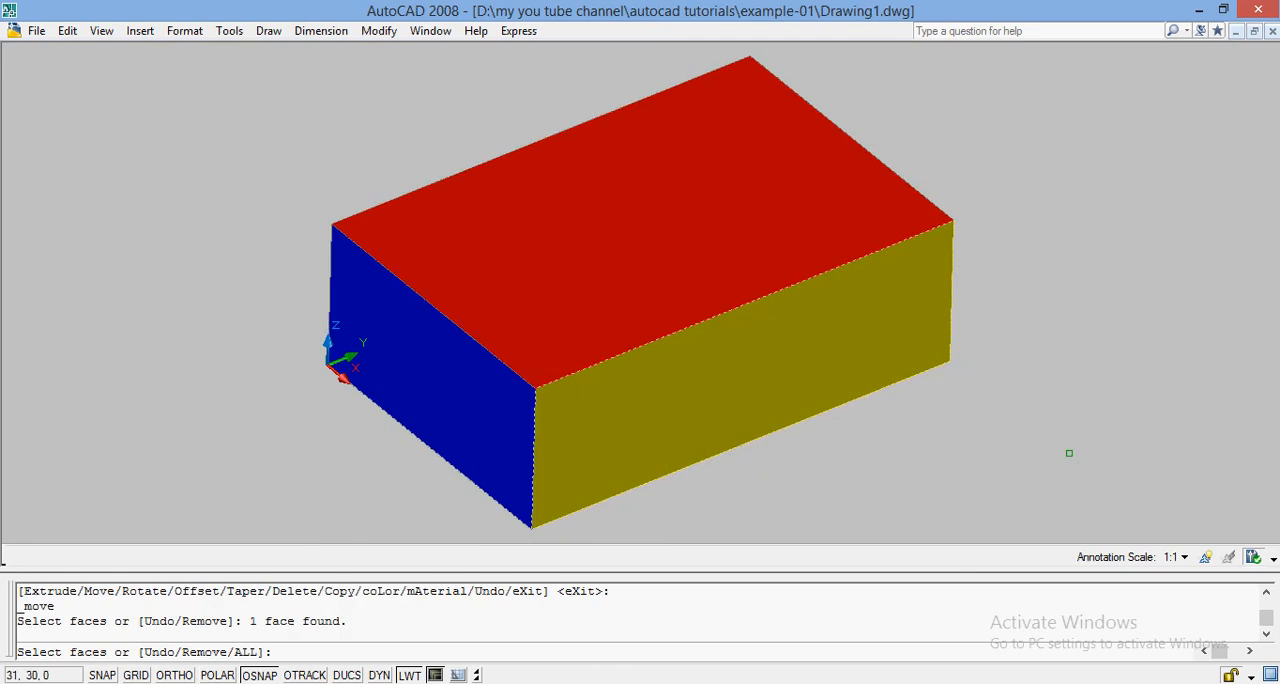
pyautogui.press('Return')
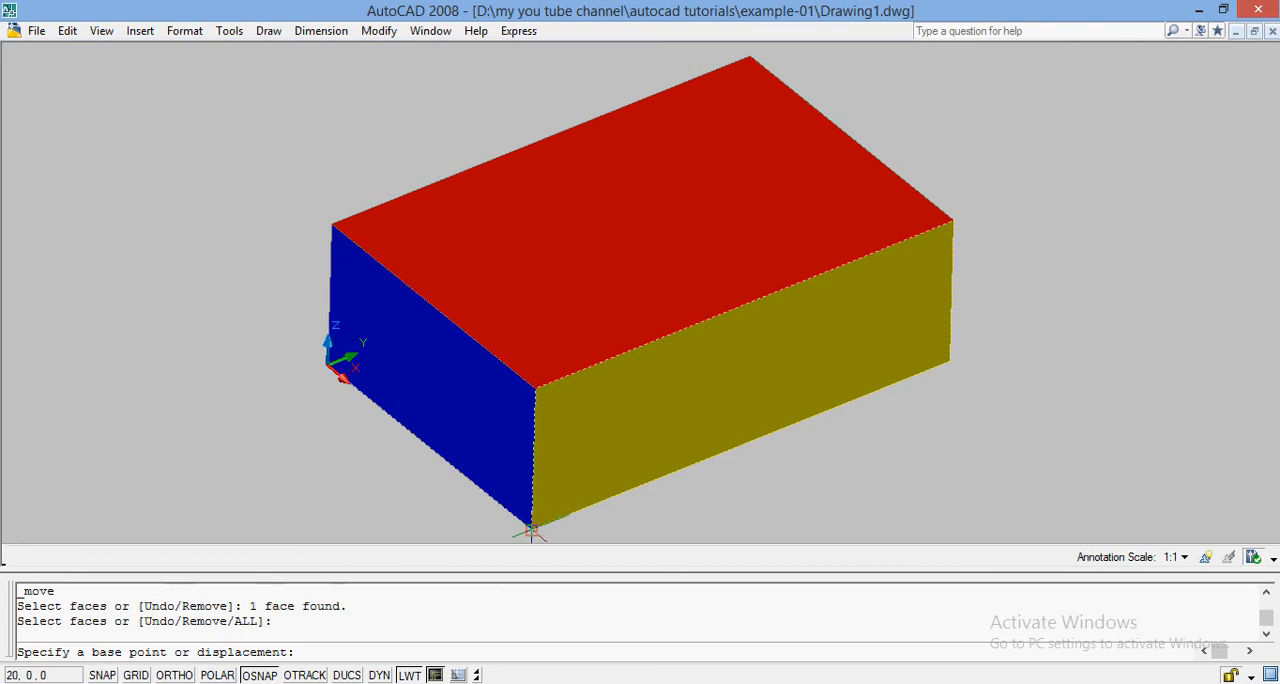
pyautogui.click(330, 368)
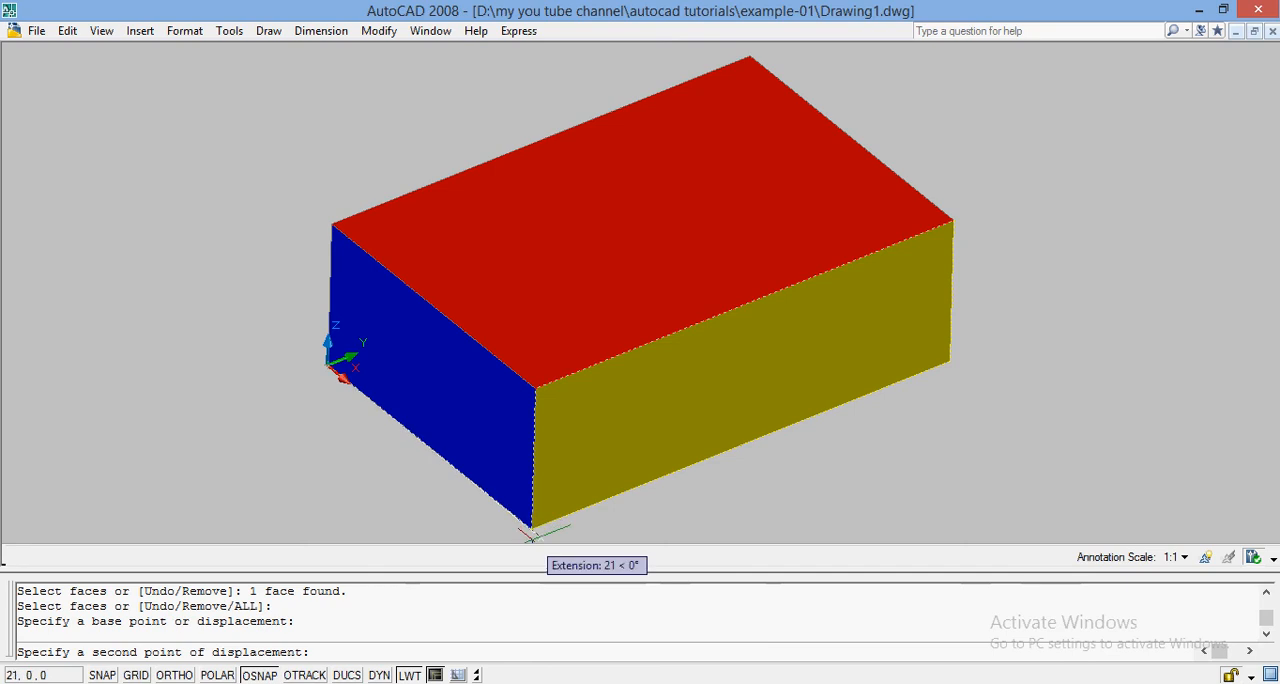
pyautogui.click(430, 445)
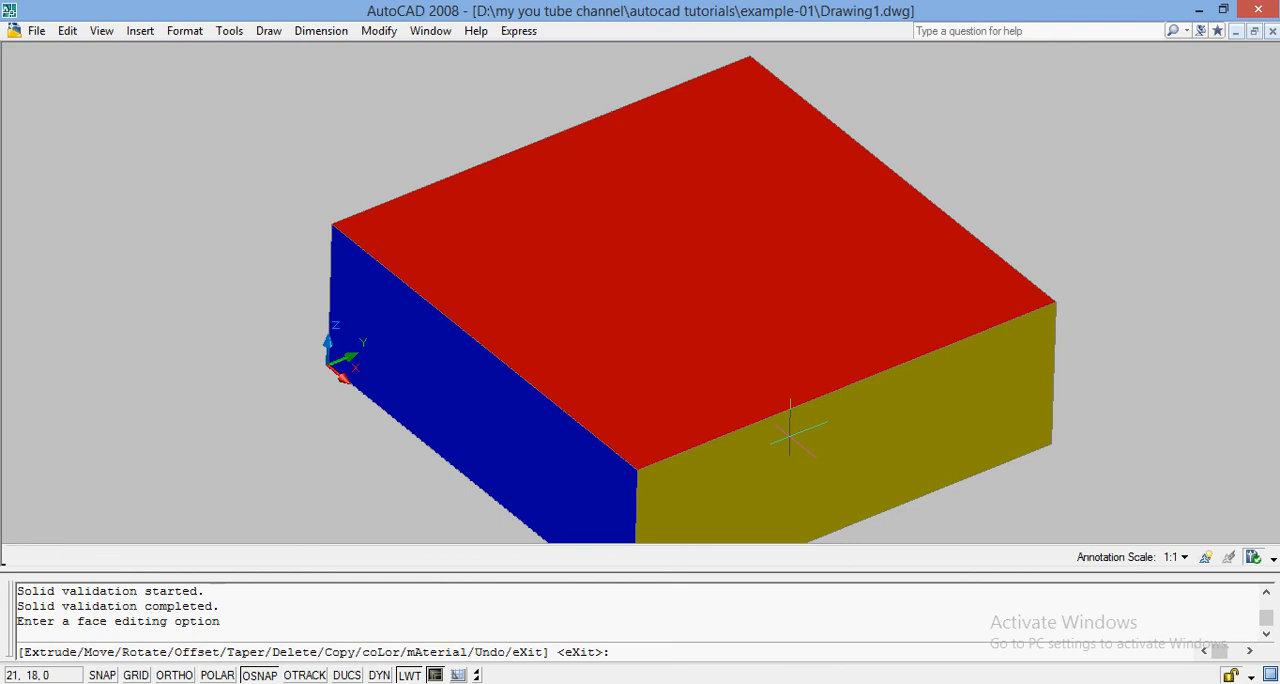
# Step: Move the yellow face inward from its upper front corner to a point along the blue face's top edge, and leave the face editing command
pyautogui.write('MOVE')
pyautogui.press('Return')
pyautogui.click(792, 466)
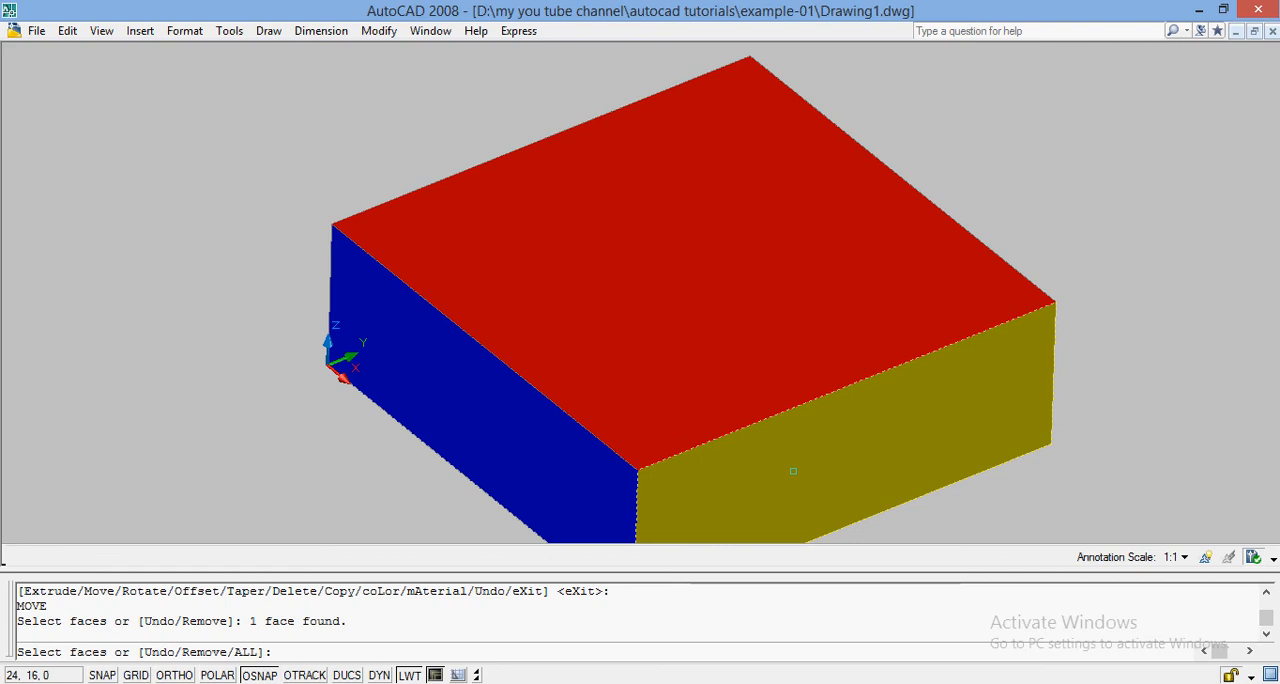
pyautogui.press('Return')
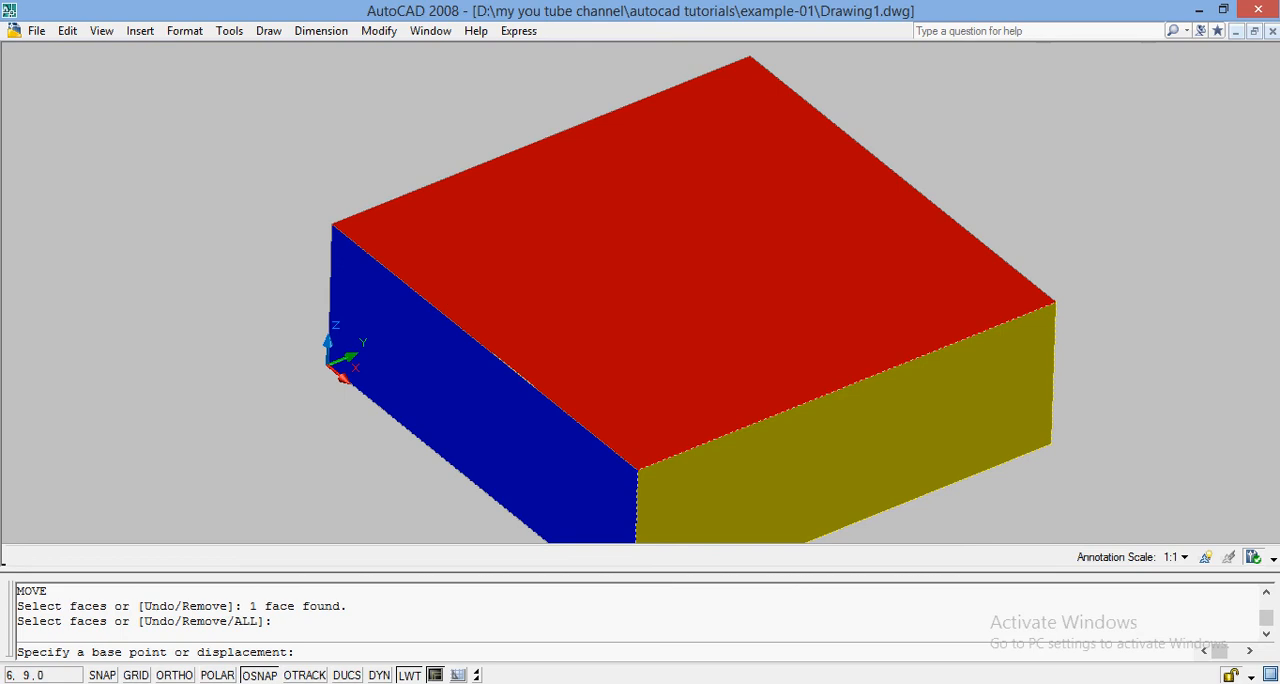
pyautogui.click(637, 470)
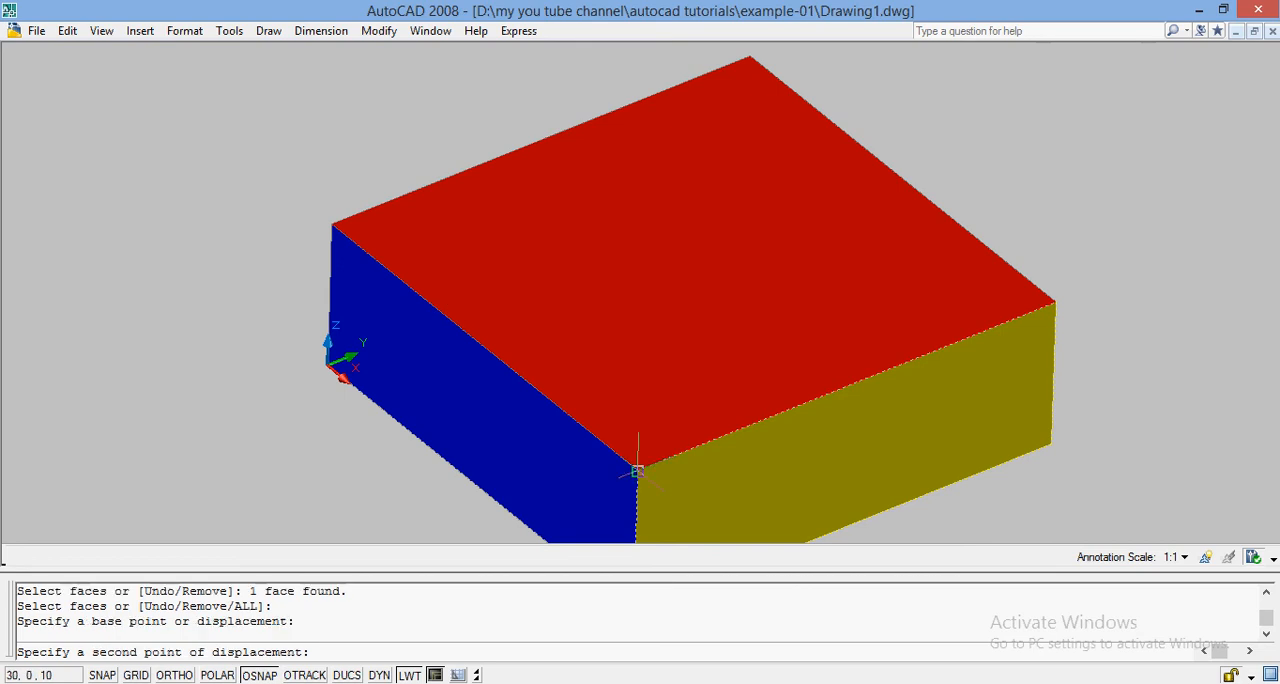
pyautogui.click(471, 335)
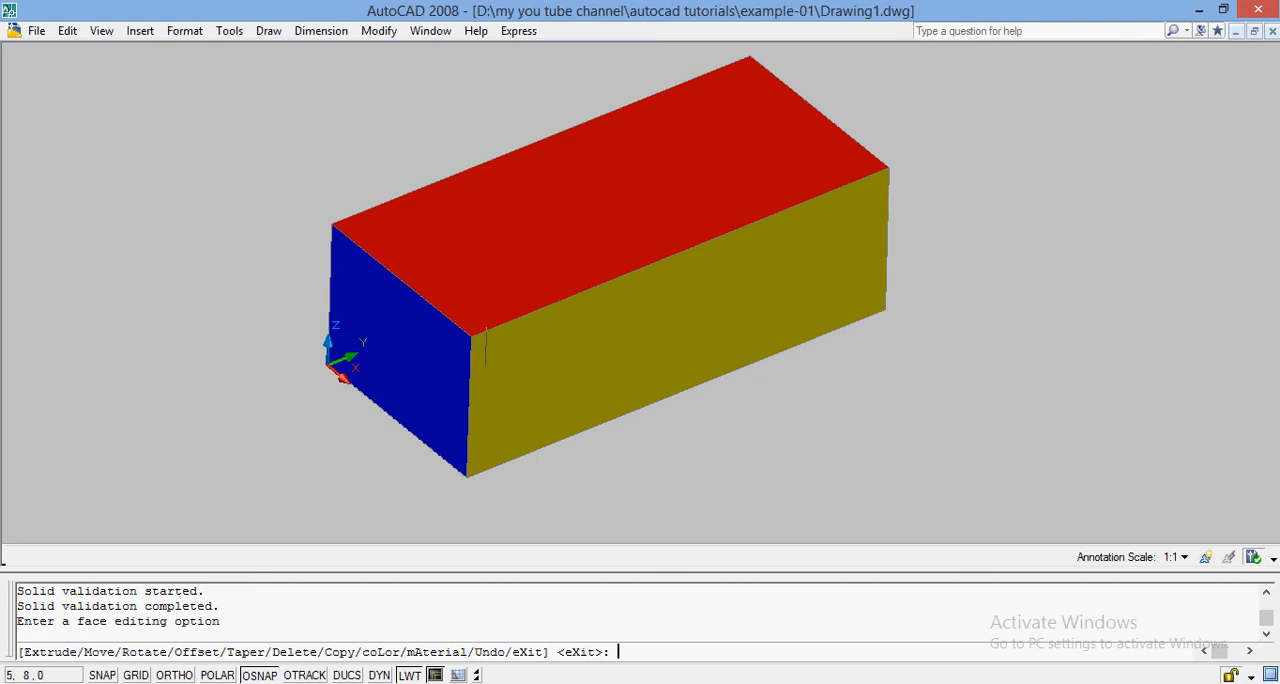
pyautogui.press('Escape')
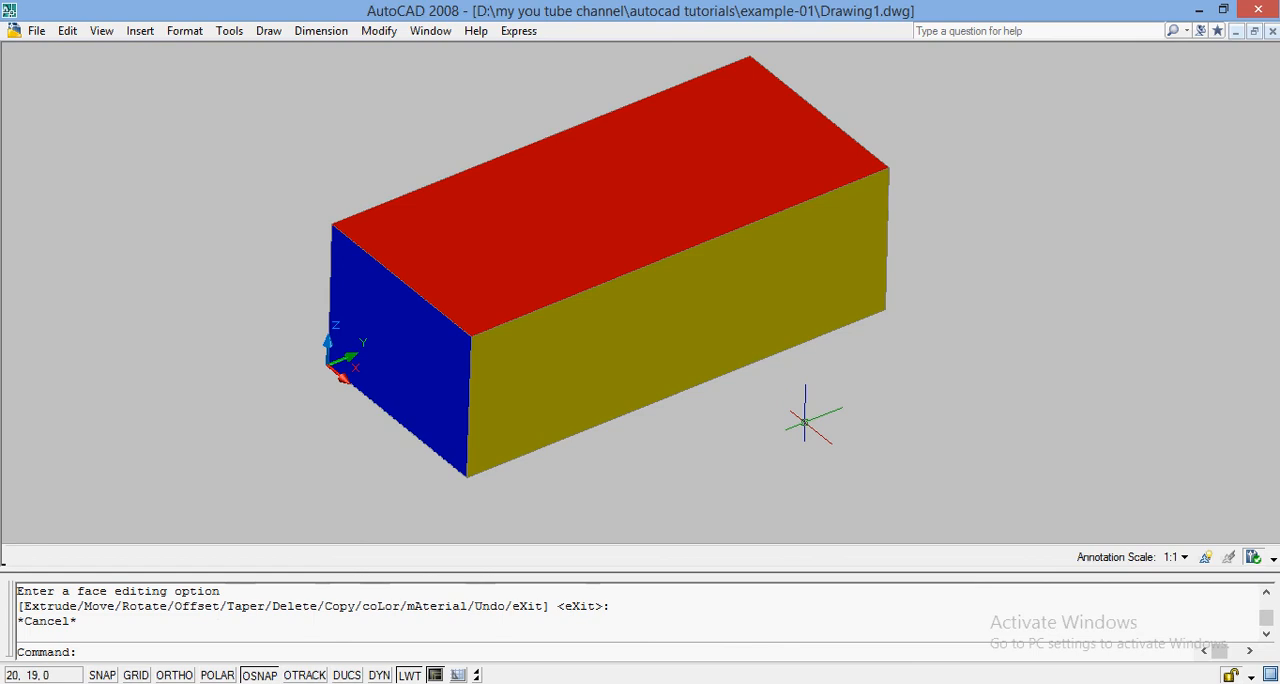
# Step: Extrude the red top face of the solid by a height of 40 with a taper angle of 0
pyautogui.click(378, 31)
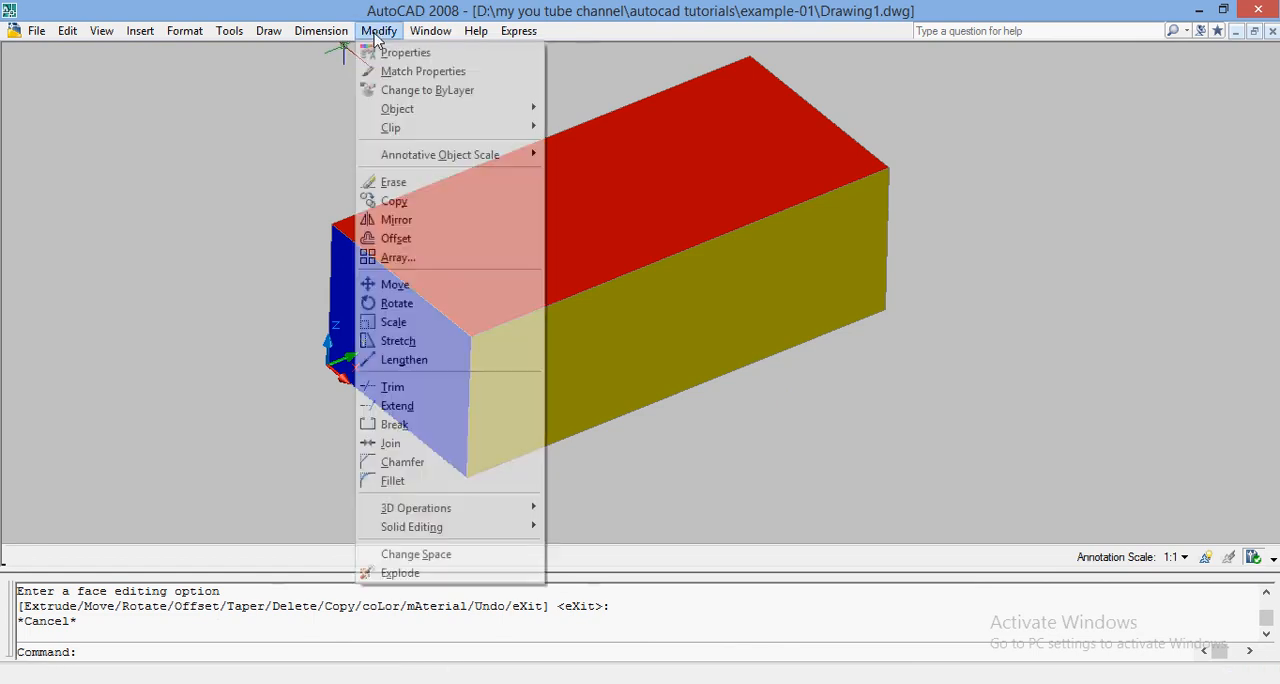
pyautogui.moveTo(494, 527)
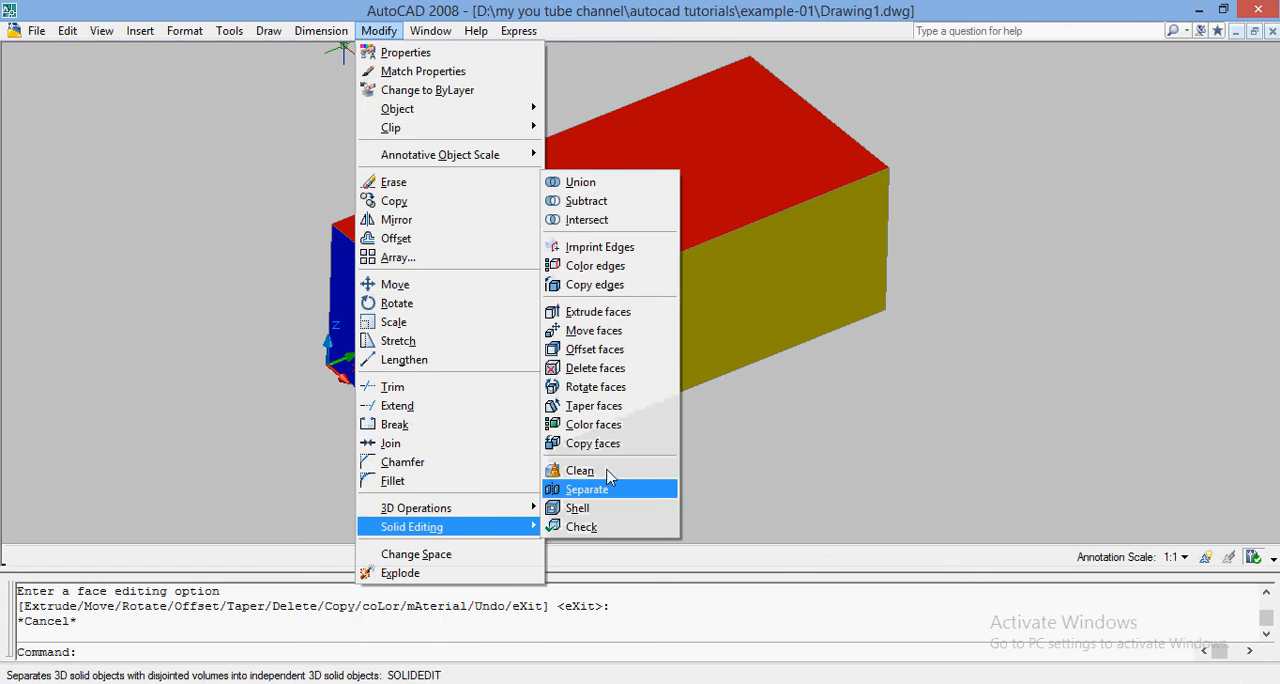
pyautogui.click(618, 320)
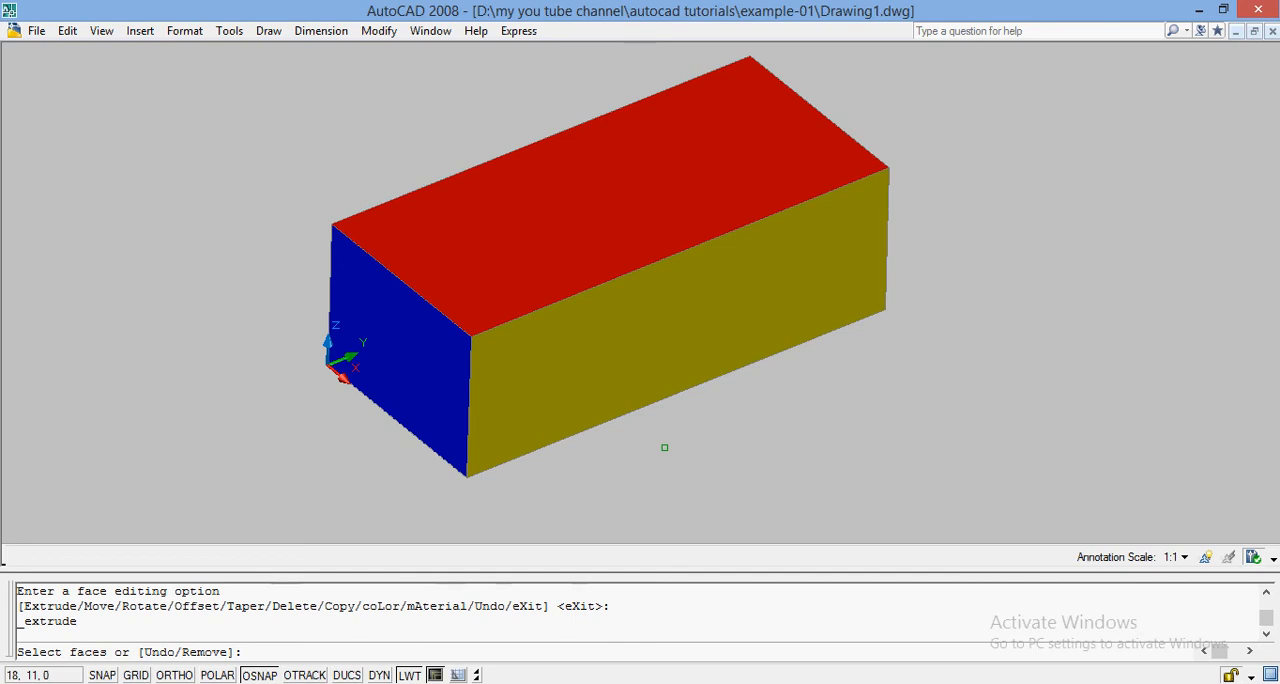
pyautogui.click(559, 242)
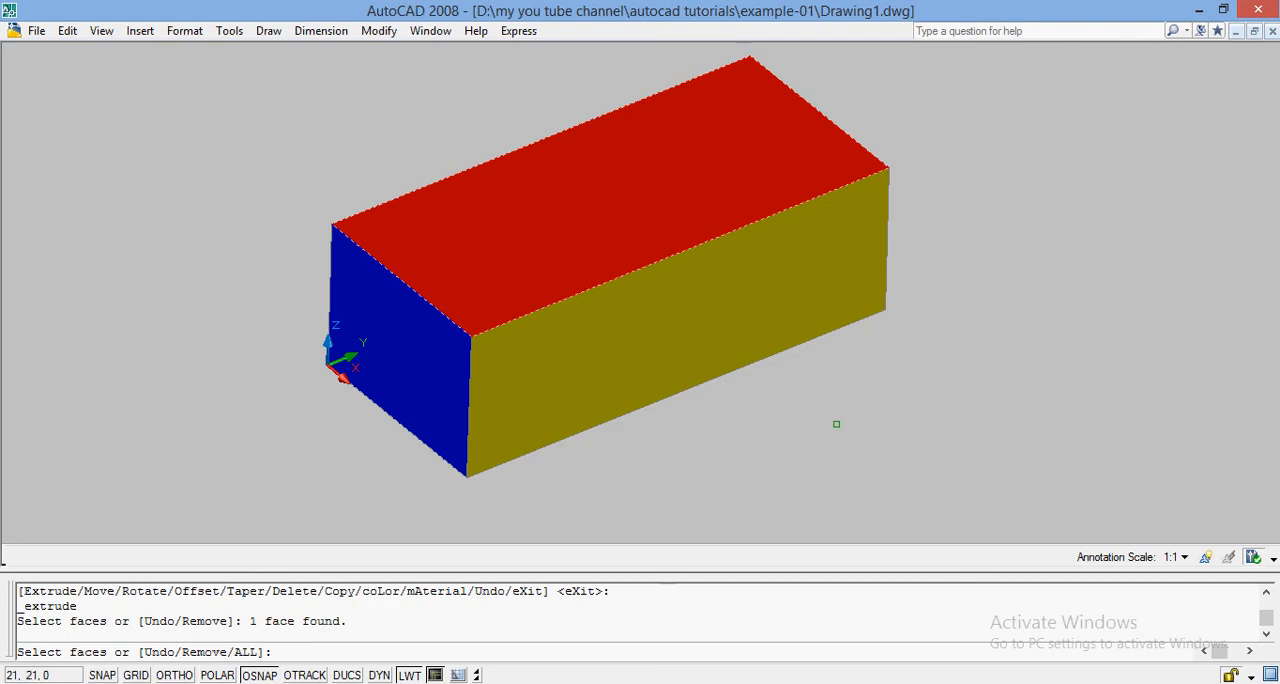
pyautogui.press('Return')
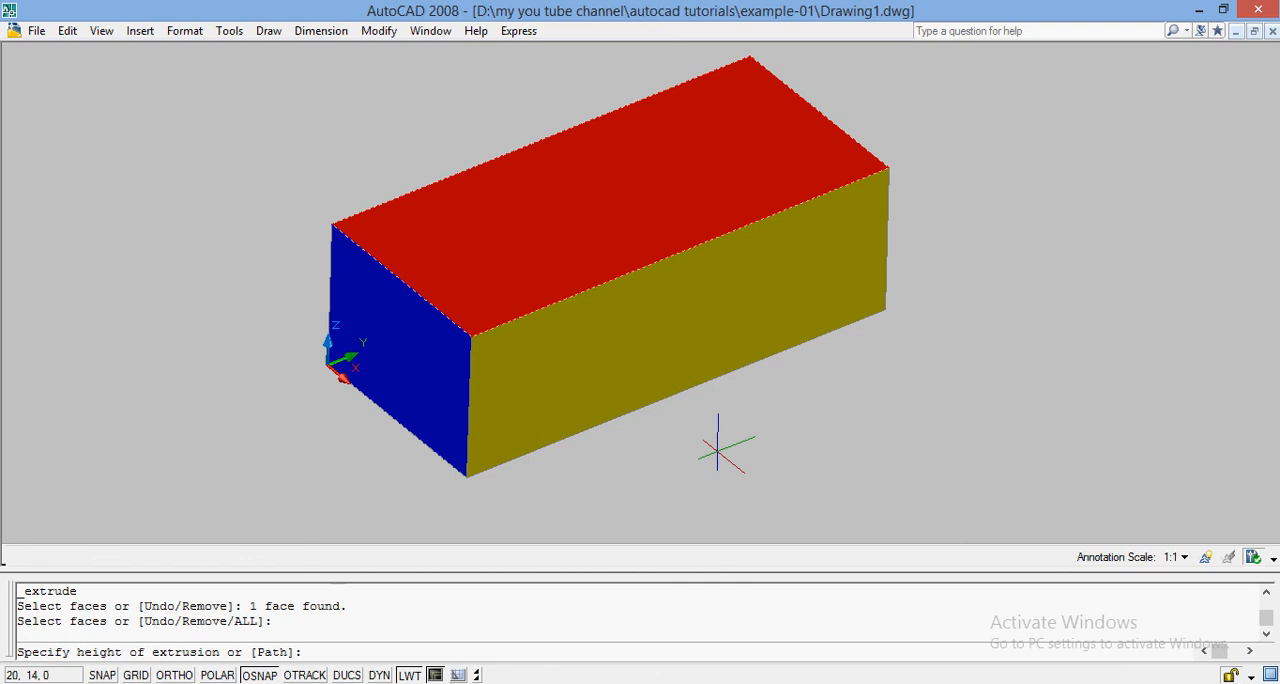
pyautogui.write('40')
pyautogui.press('Return')
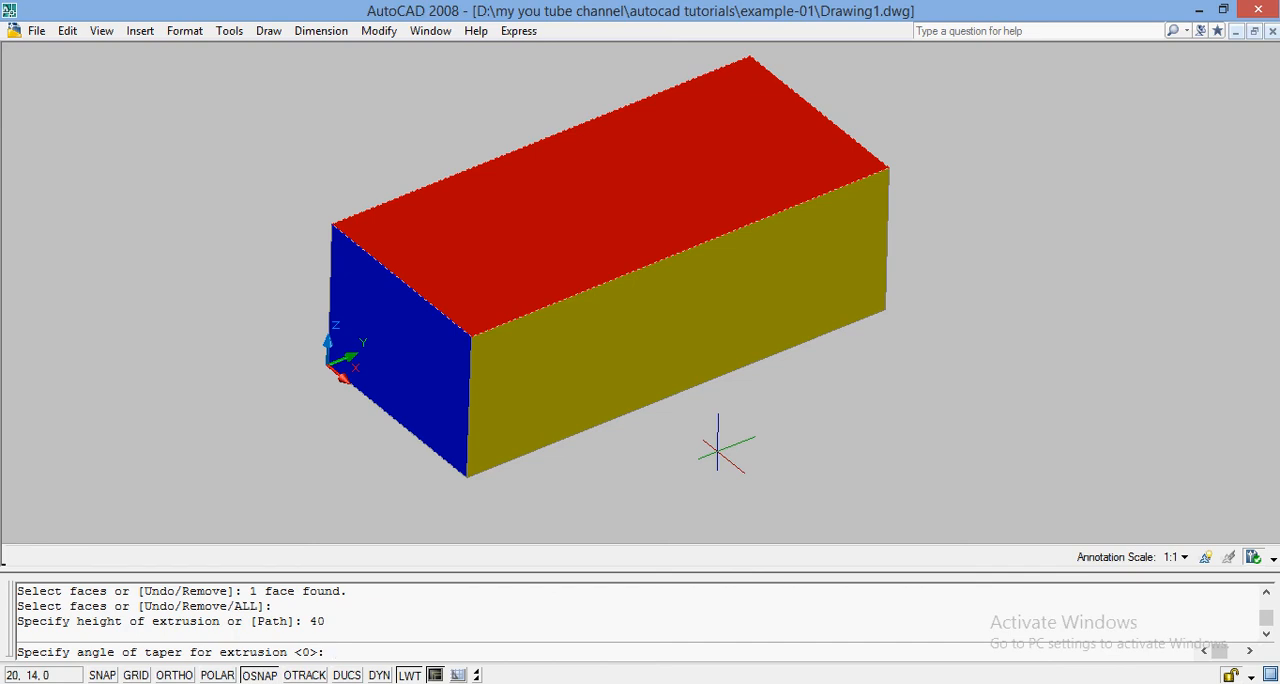
pyautogui.write('0')
pyautogui.press('Return')
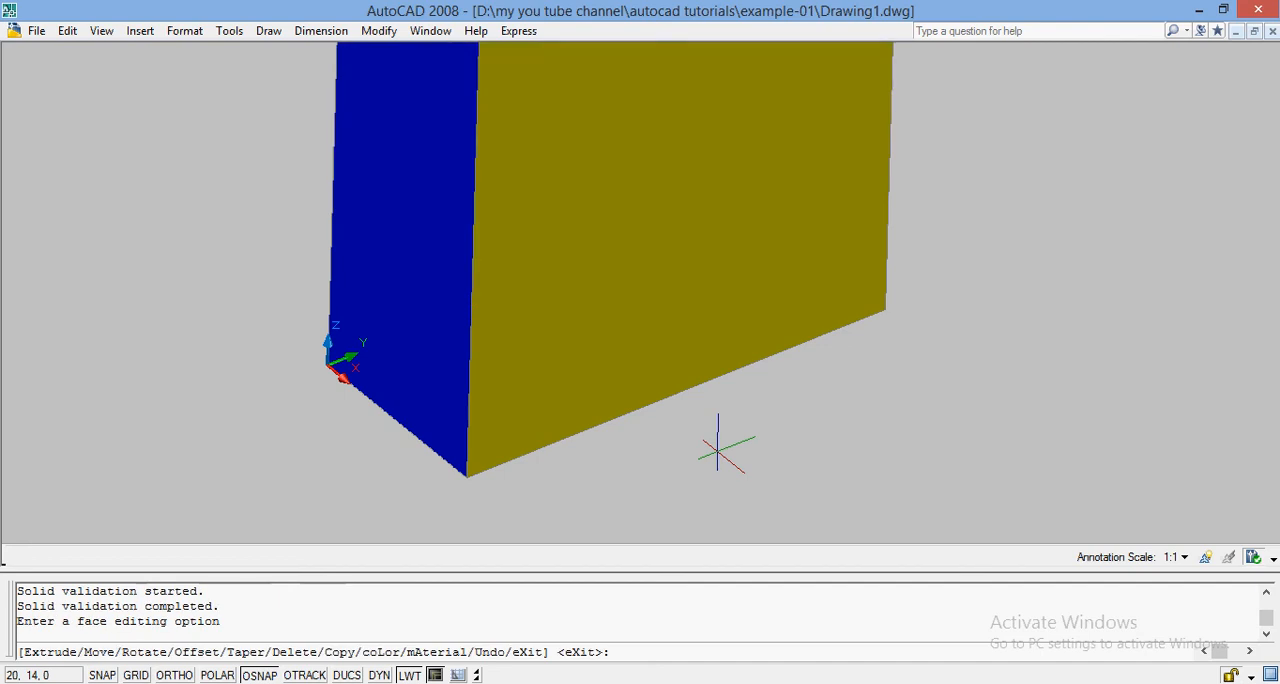
# Step: Leave the face editing command and zoom to All so the whole extruded solid fits in the view
pyautogui.write('ZOOM')
pyautogui.press('Return')
pyautogui.write('A')
pyautogui.press('Return')
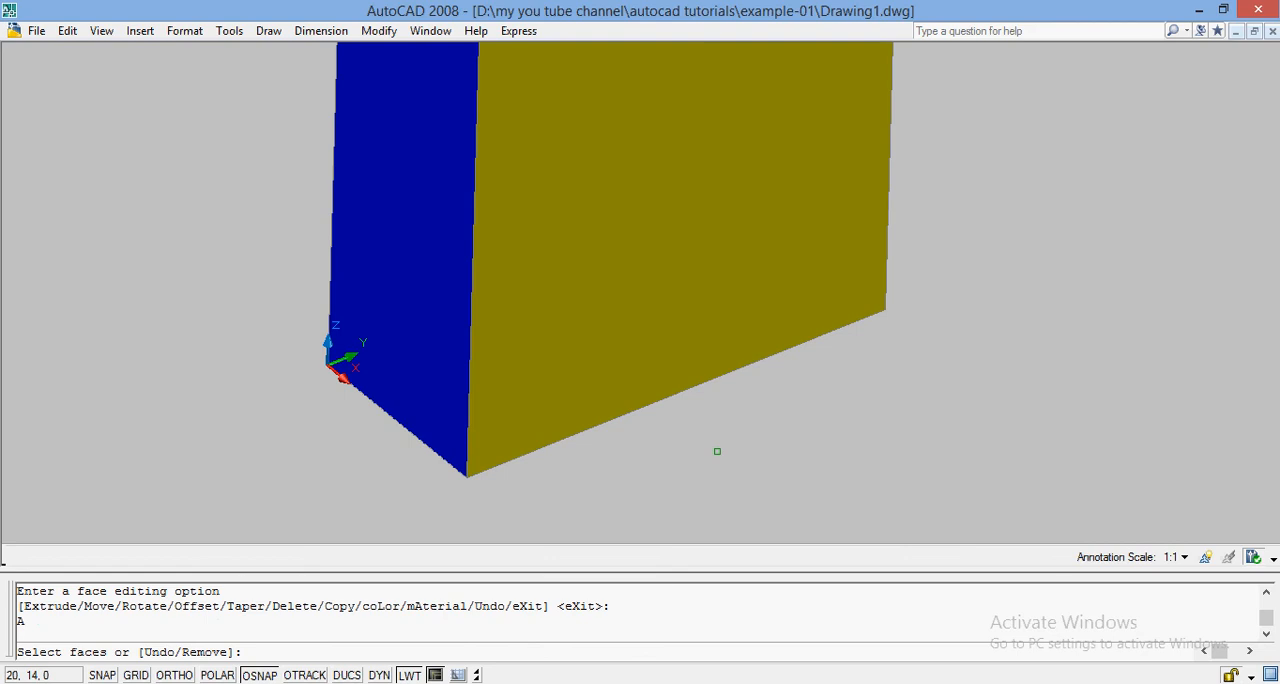
pyautogui.press('Escape')
pyautogui.write('A')
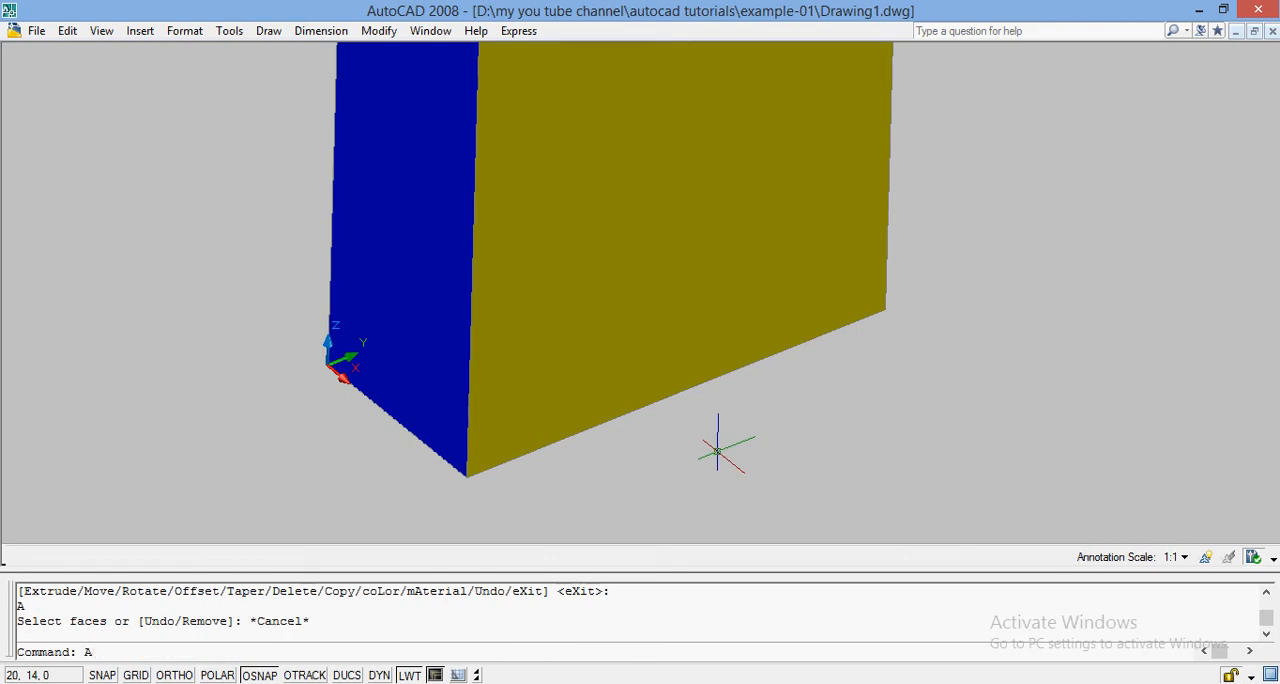
pyautogui.press('BackSpace')
pyautogui.write('ZOOM')
pyautogui.press('Return')
pyautogui.write('A')
pyautogui.press('Return')
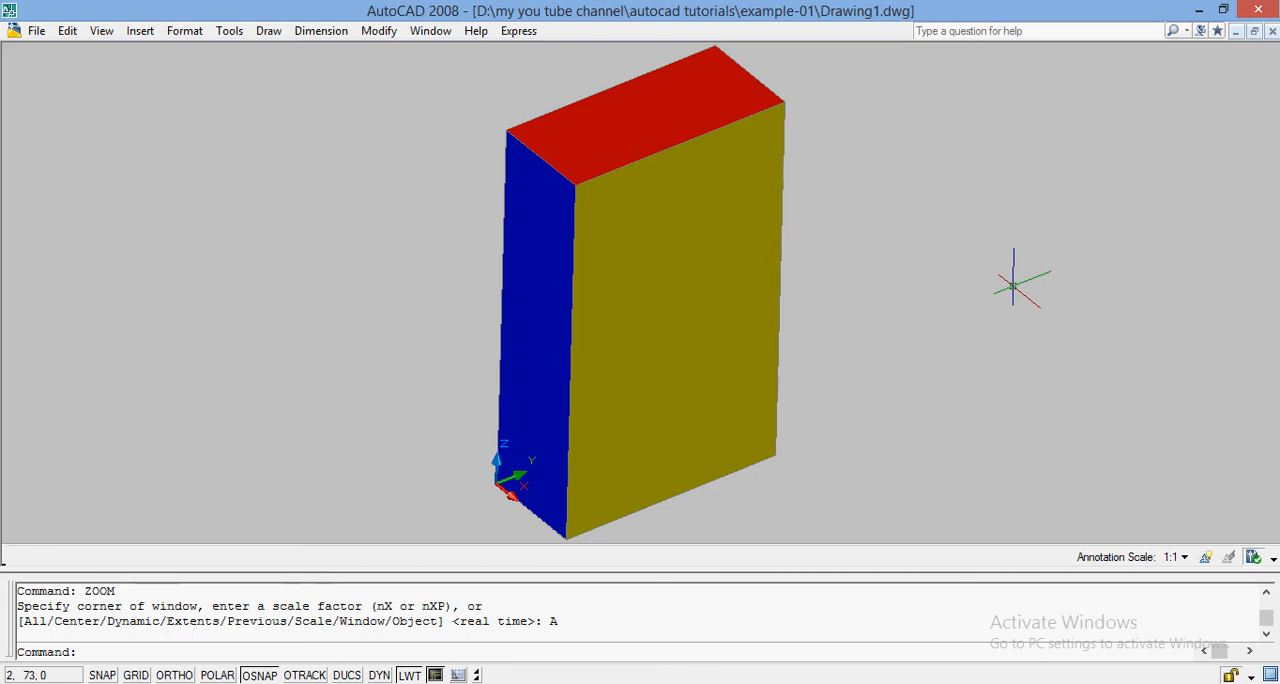
# Step: Undo the last zoom and the extrusion of the red top face
pyautogui.hotkey('ctrl', 'z')
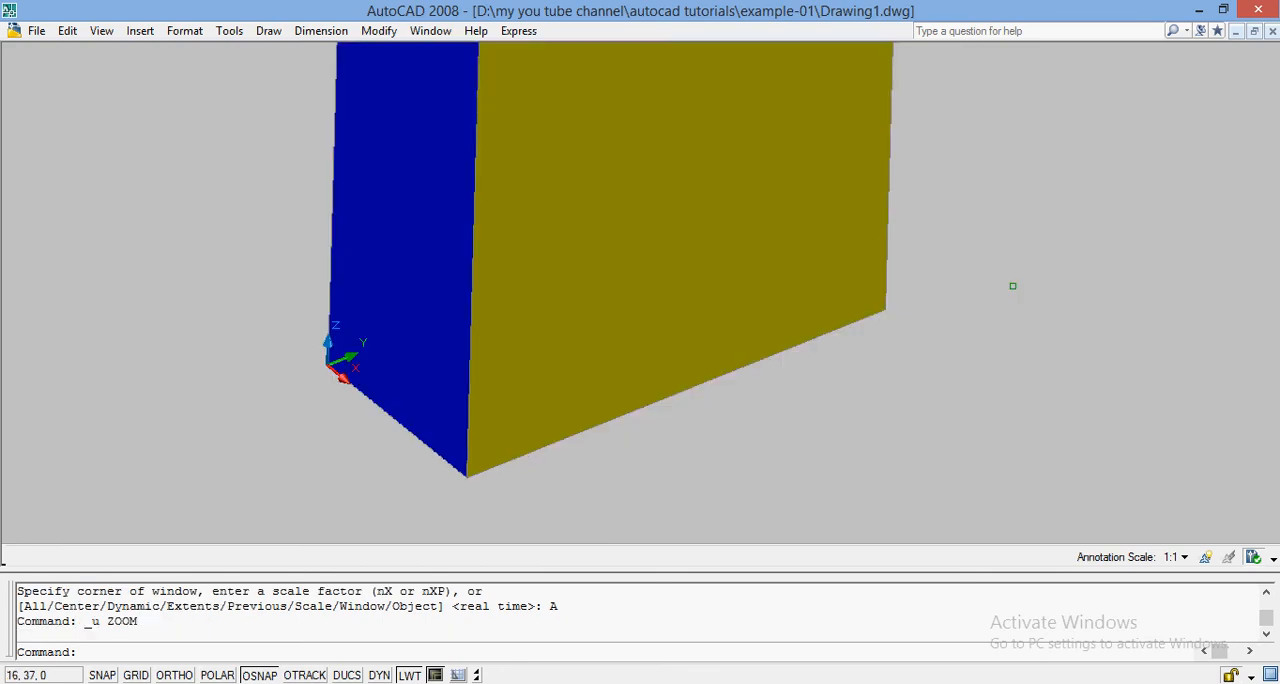
pyautogui.hotkey('ctrl', 'z')
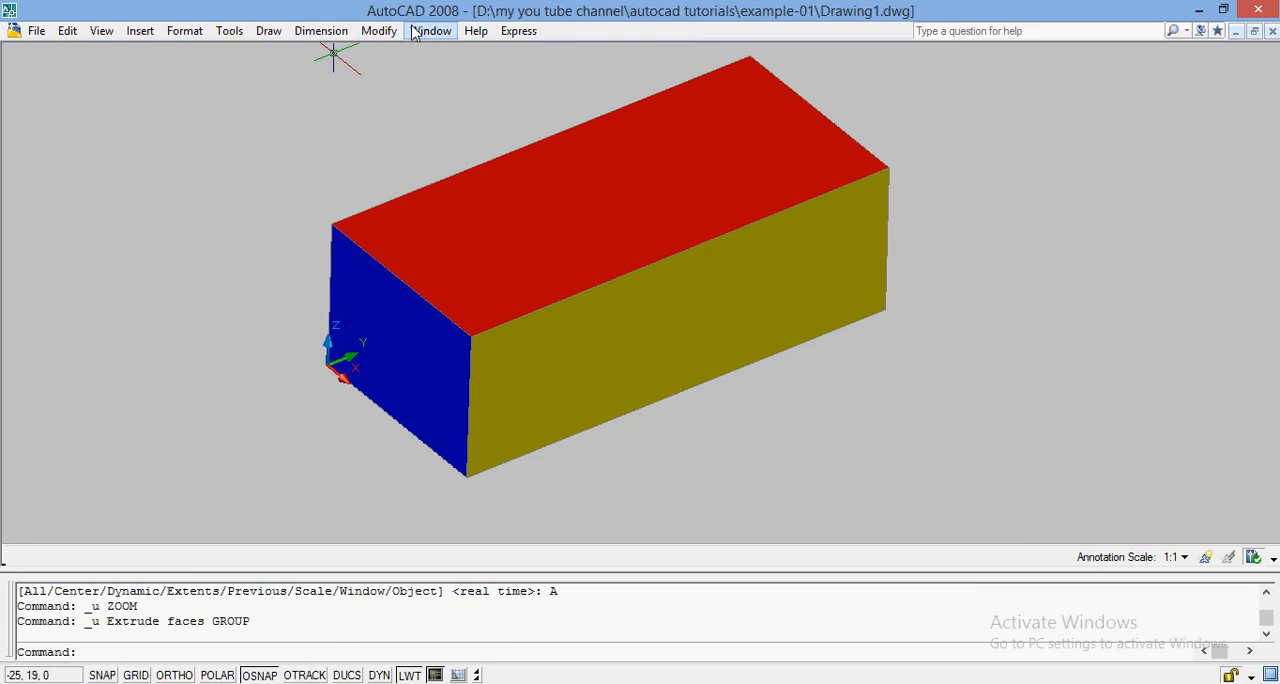
# Step: Extrude the red top face of the solid by a height of 40 with a taper angle of 45
pyautogui.click(379, 30)
pyautogui.moveTo(523, 526)
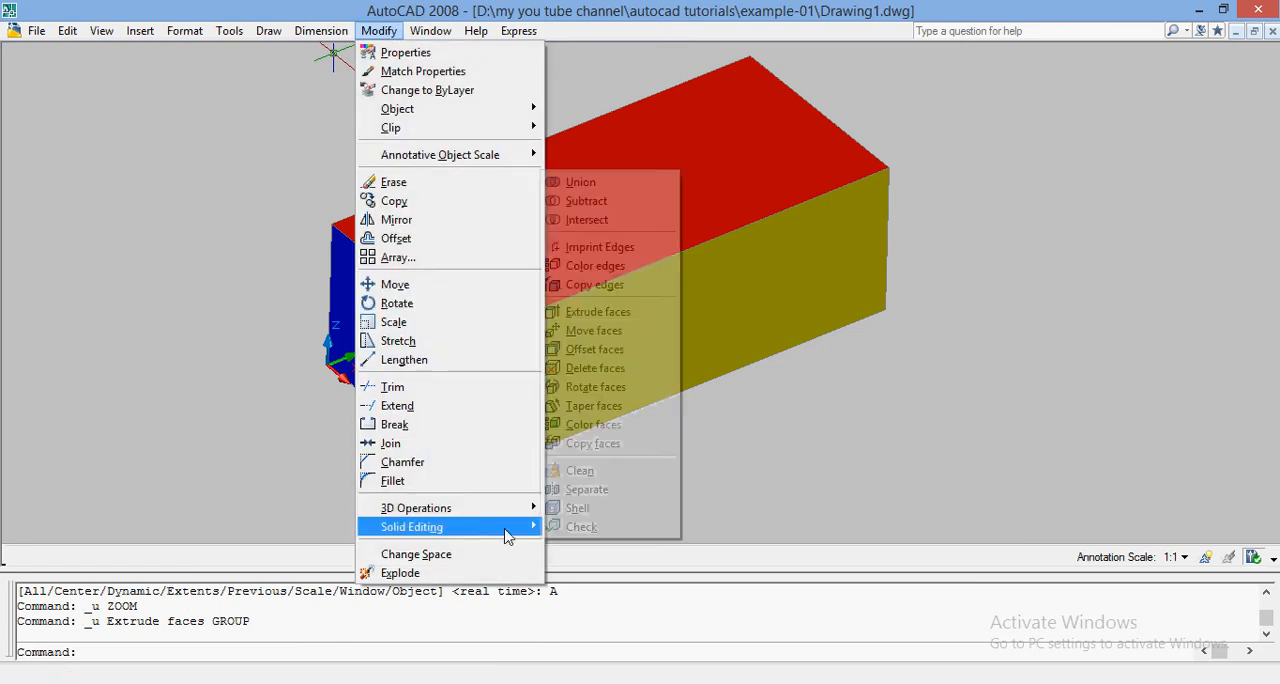
pyautogui.click(634, 315)
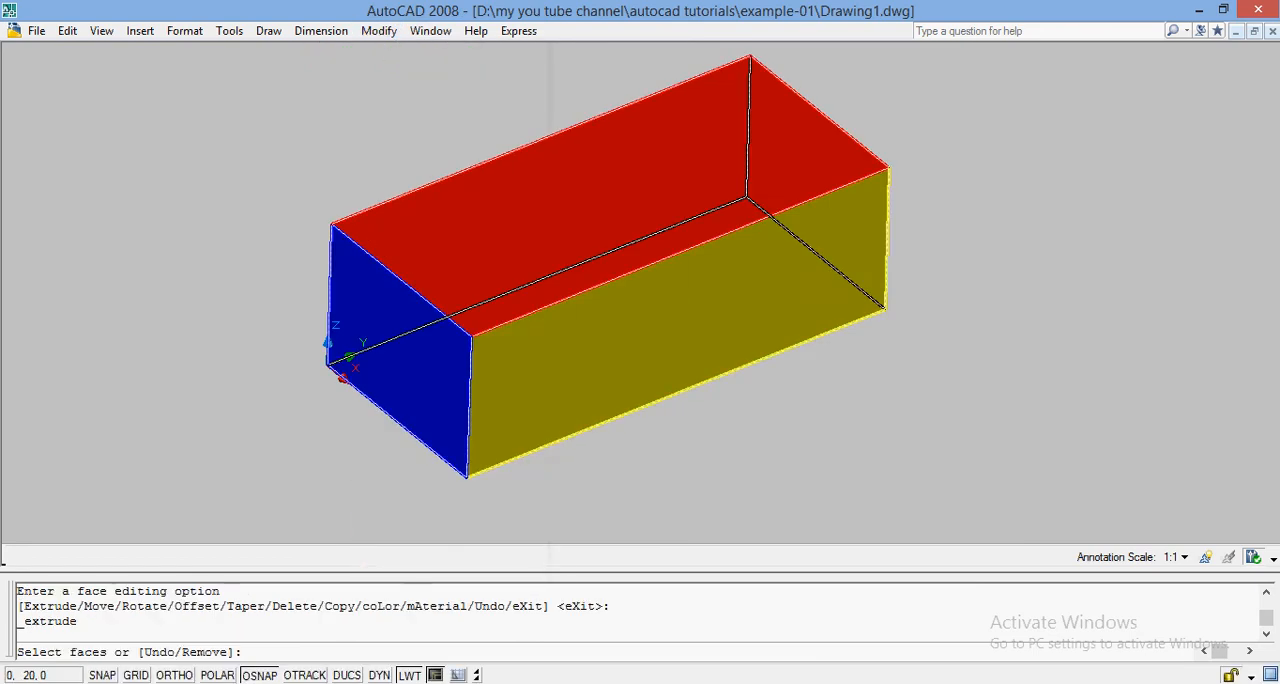
pyautogui.click(635, 372)
pyautogui.press('Return')
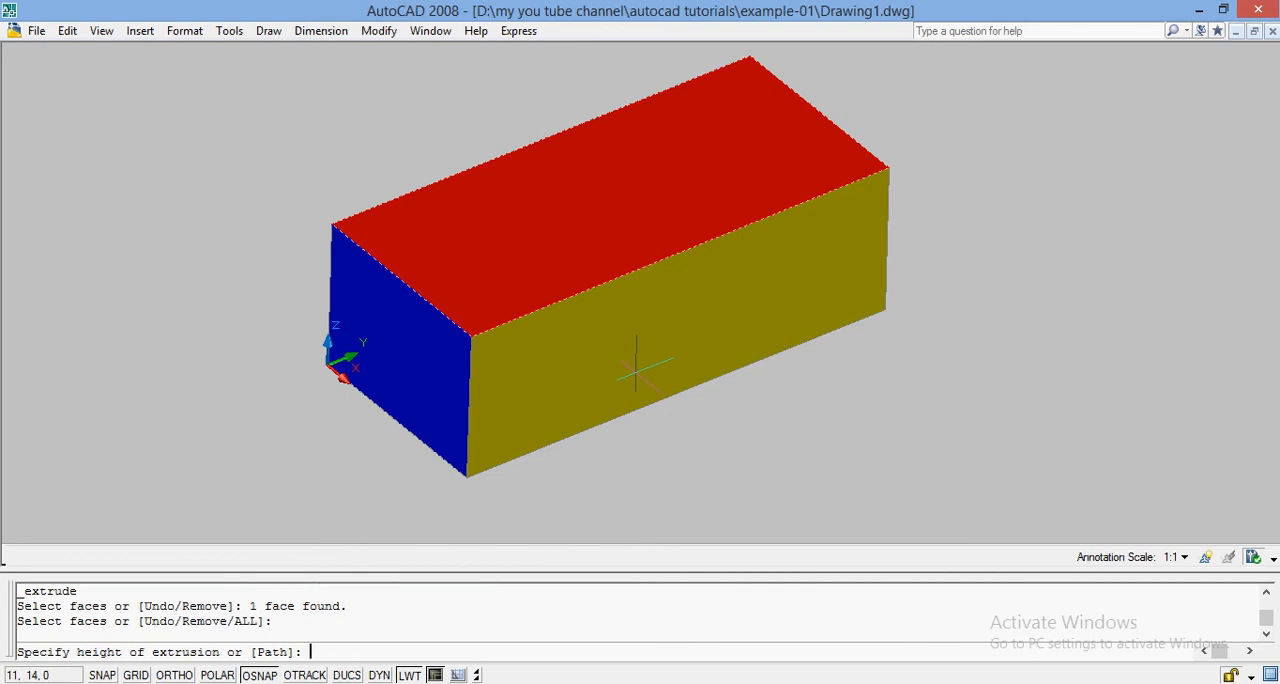
pyautogui.write('40')
pyautogui.press('Return')
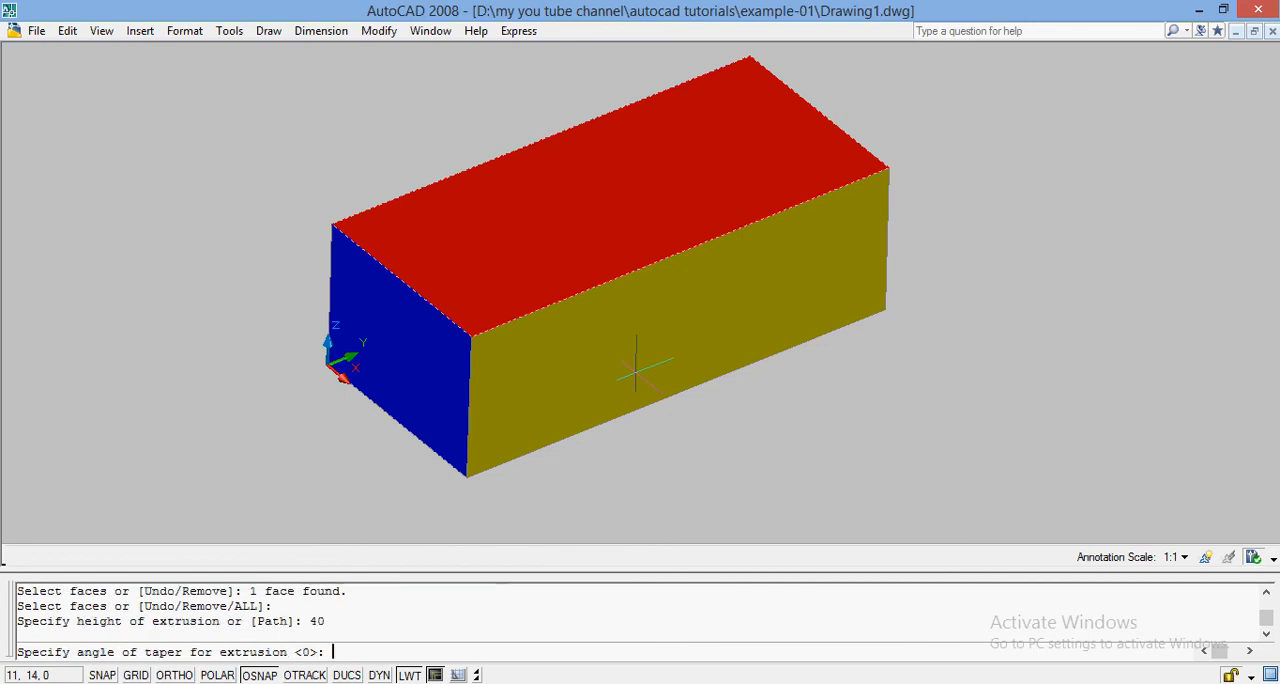
pyautogui.write('45')
pyautogui.press('Return')
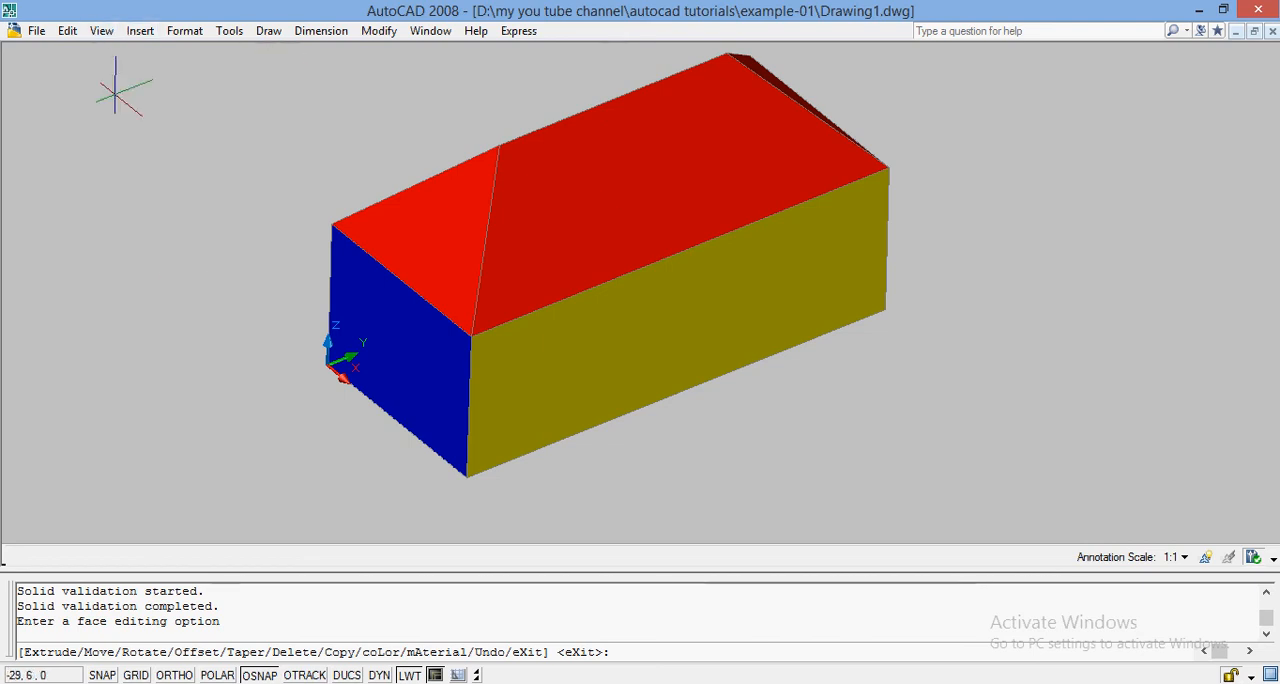
# Step: Free-orbit around the solid to examine the tapered red extrusion on its top from all sides
pyautogui.click(102, 31)
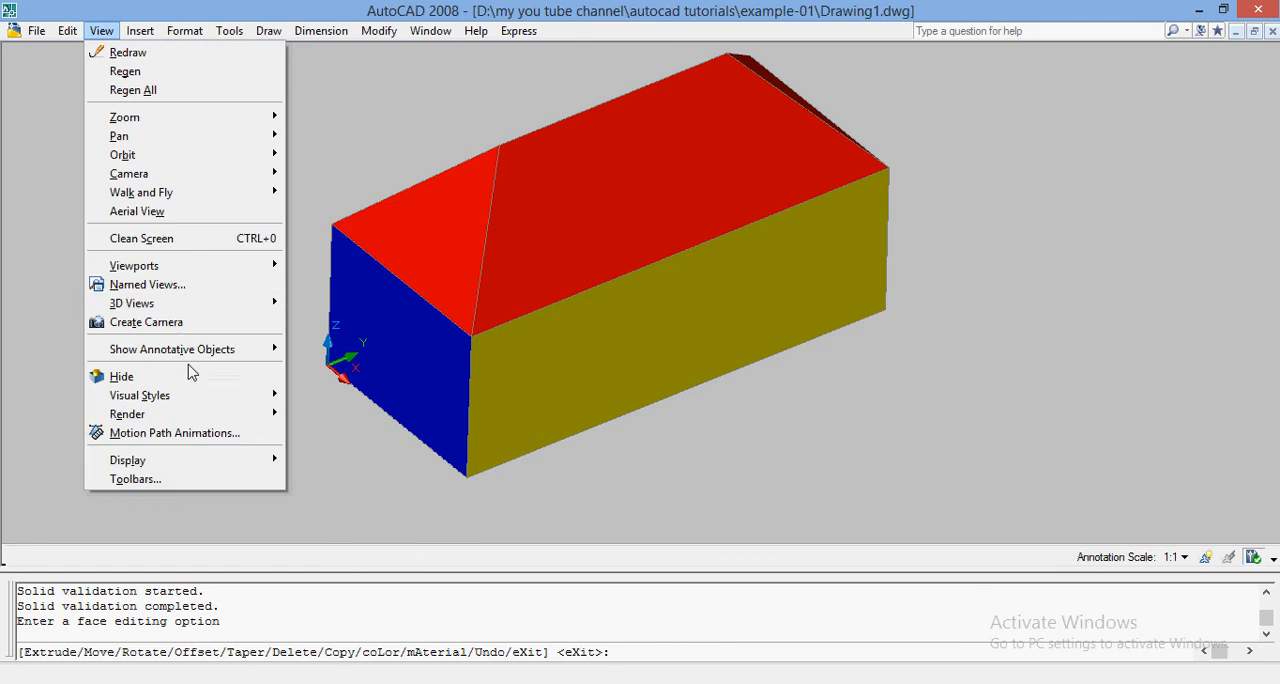
pyautogui.moveTo(195, 403)
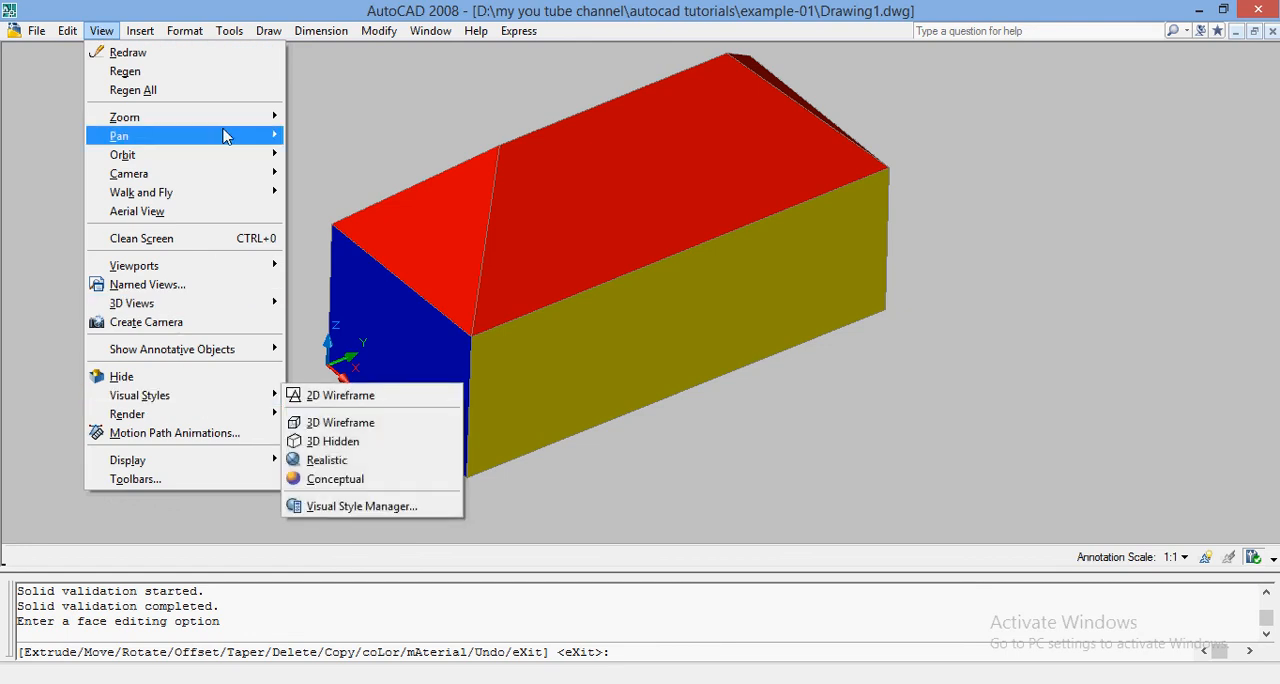
pyautogui.moveTo(234, 154)
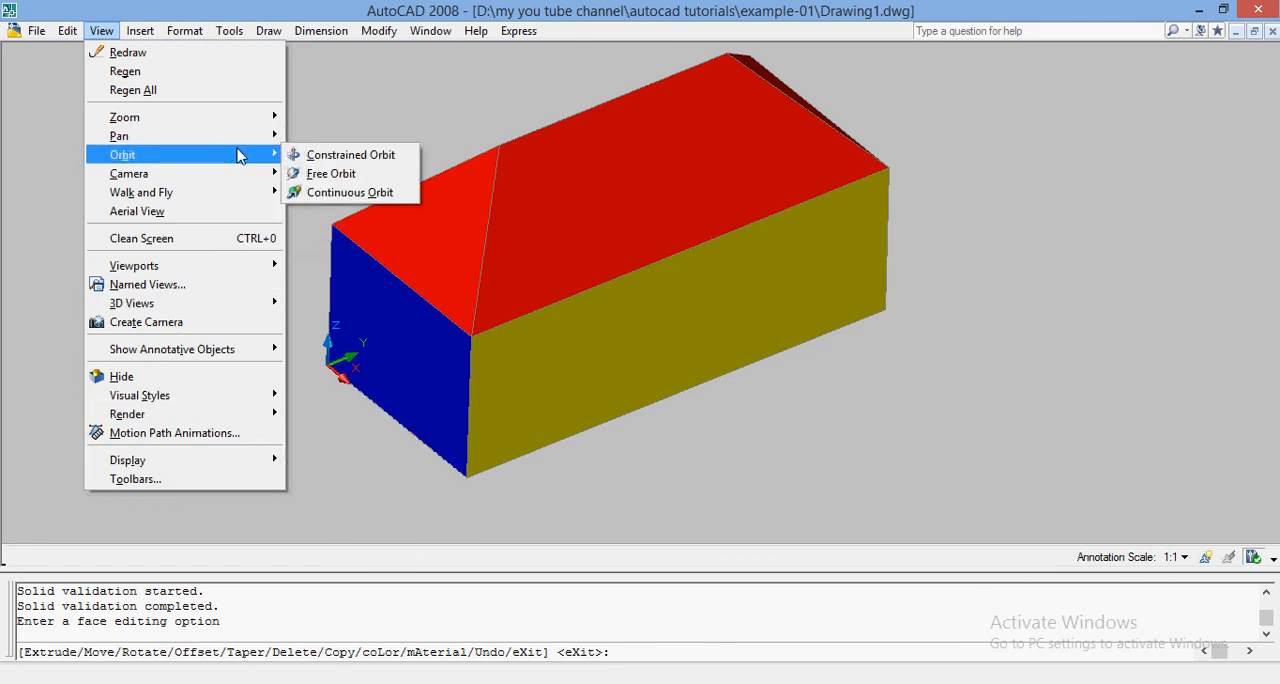
pyautogui.click(322, 175)
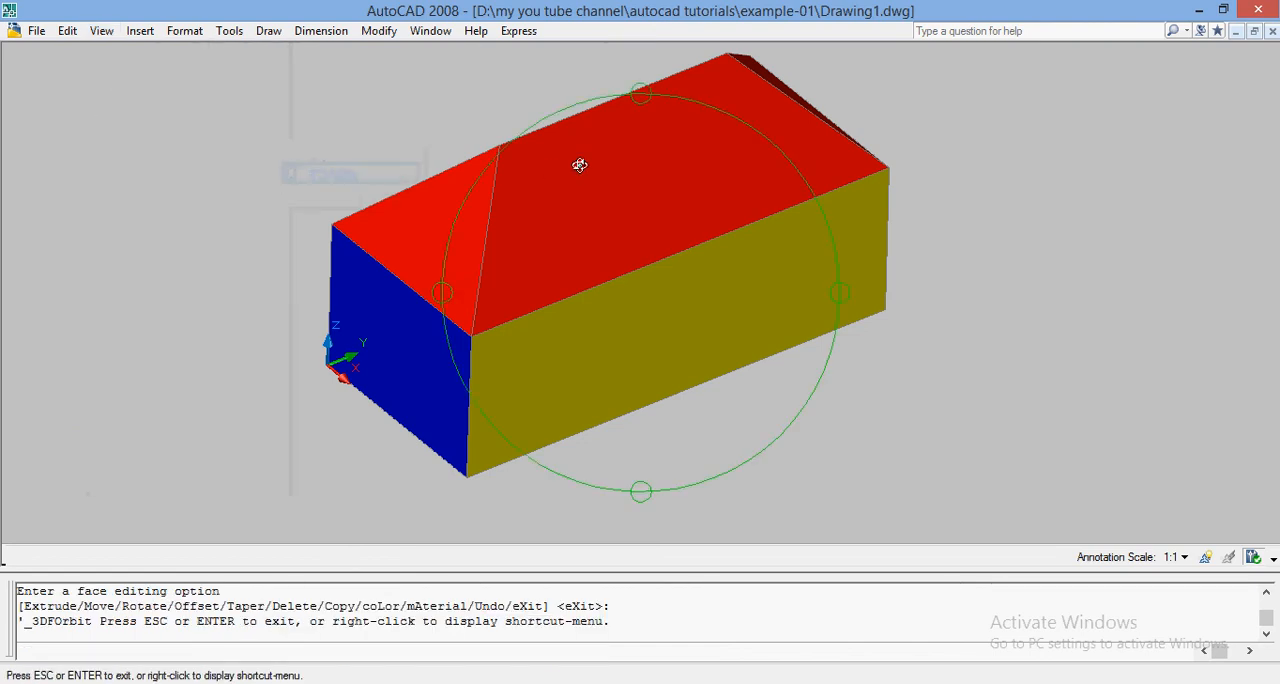
pyautogui.moveTo(580, 163); pyautogui.dragTo(457, 313)
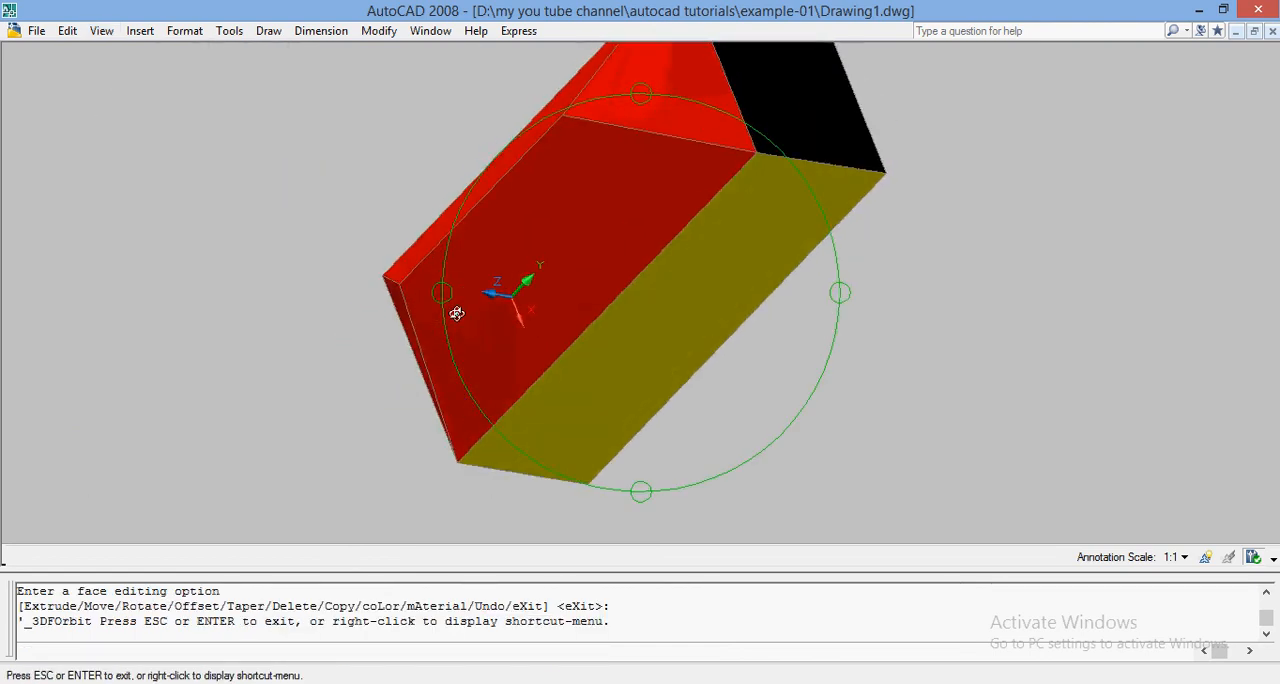
pyautogui.moveTo(670, 174); pyautogui.dragTo(583, 328)
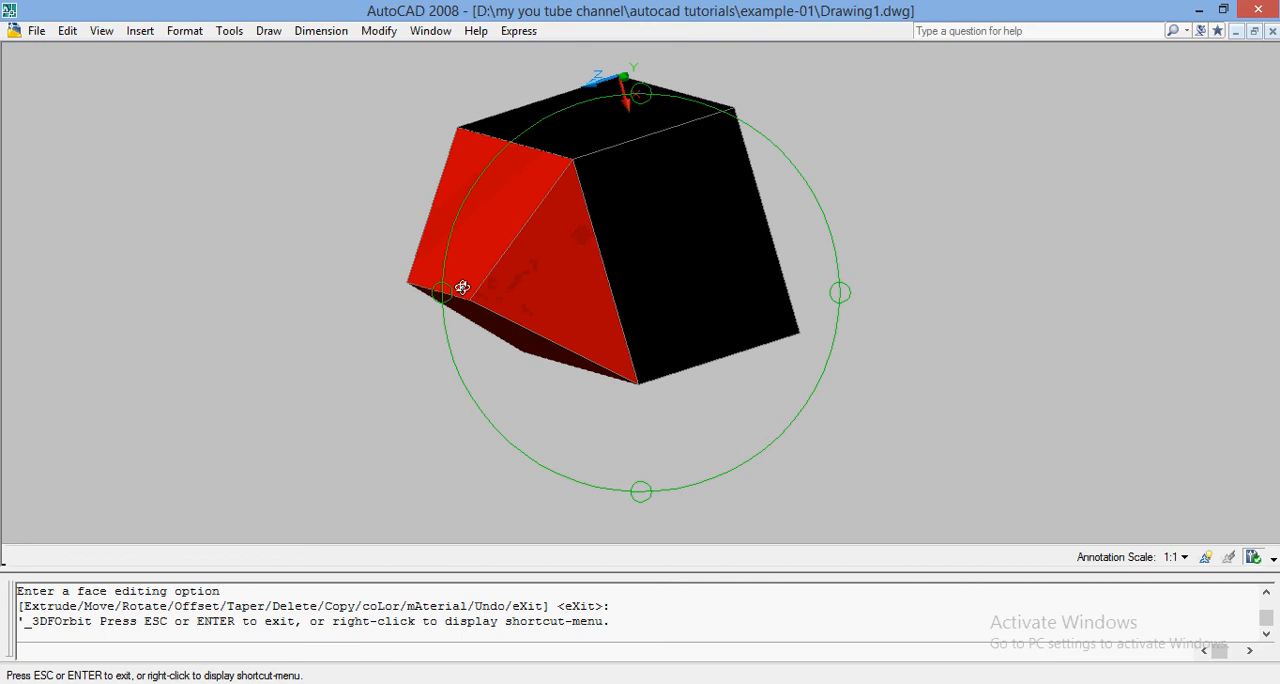
pyautogui.moveTo(457, 286); pyautogui.dragTo(703, 351)
pyautogui.moveTo(597, 266); pyautogui.dragTo(868, 187)
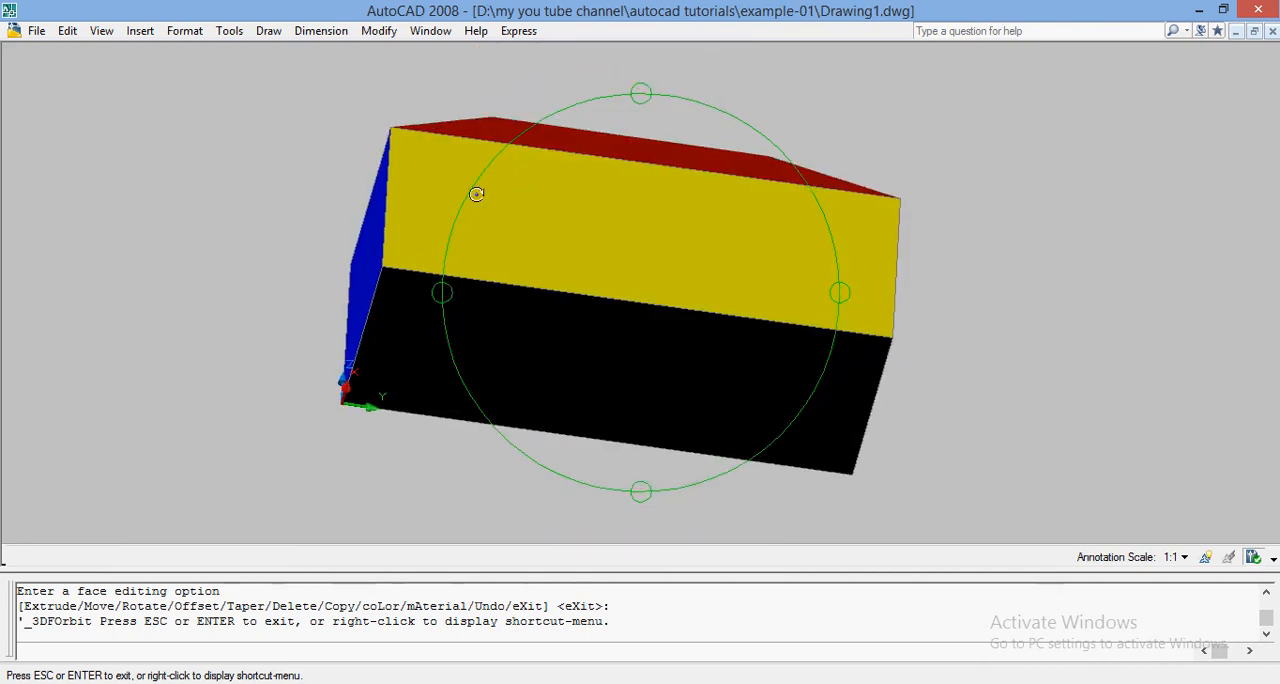
pyautogui.moveTo(477, 194); pyautogui.dragTo(511, 254)
pyautogui.moveTo(611, 180); pyautogui.dragTo(686, 277)
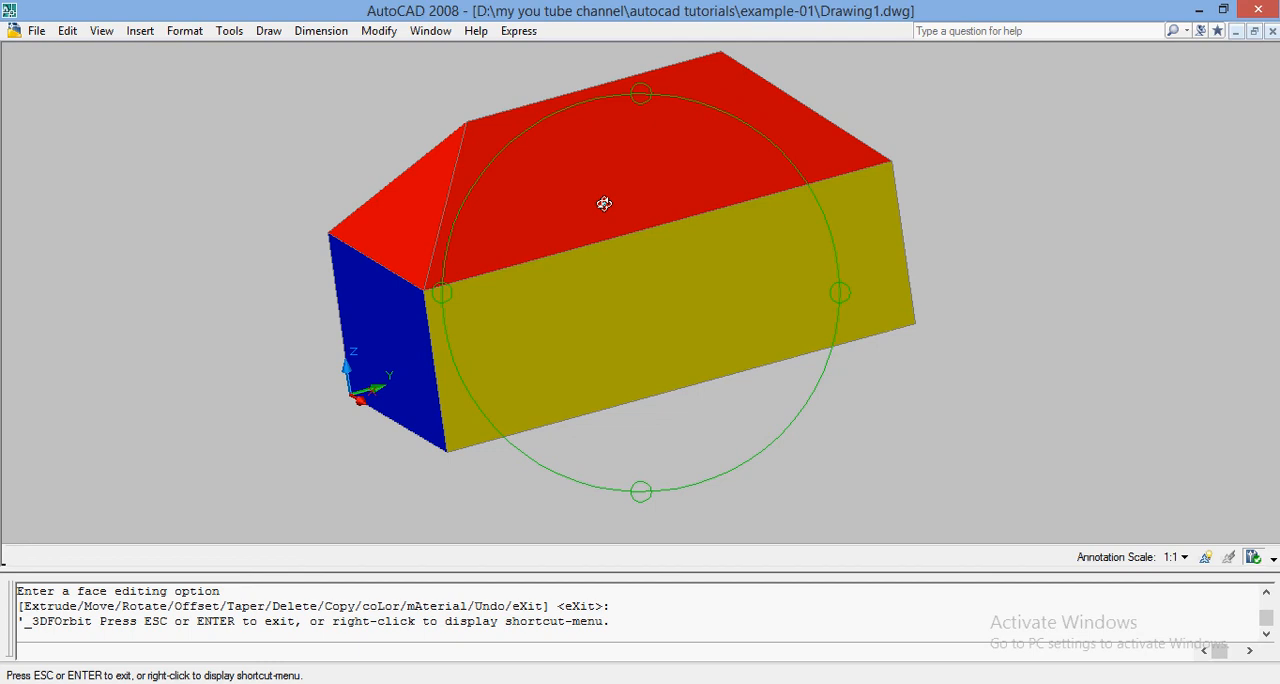
pyautogui.moveTo(640, 169); pyautogui.dragTo(666, 223)
pyautogui.moveTo(571, 169)
pyautogui.mouseDown()
pyautogui.moveTo(594, 211)
pyautogui.moveTo(575, 184)
pyautogui.mouseUp()
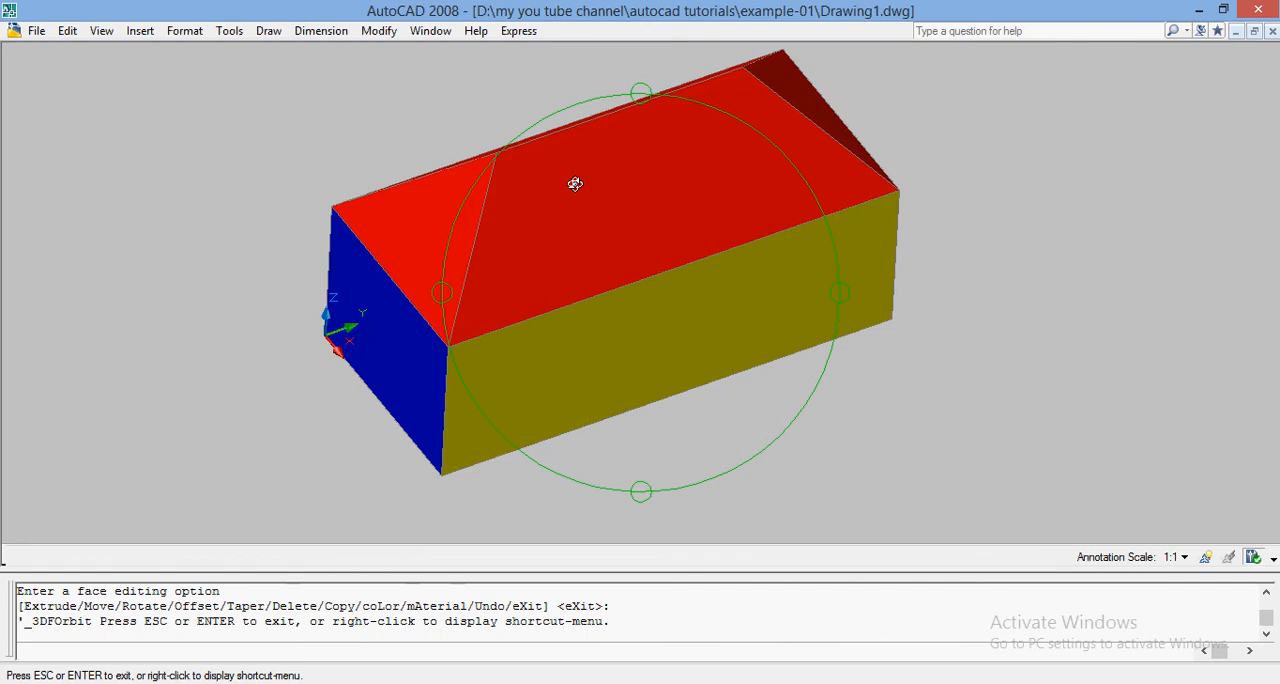
pyautogui.press('Escape')
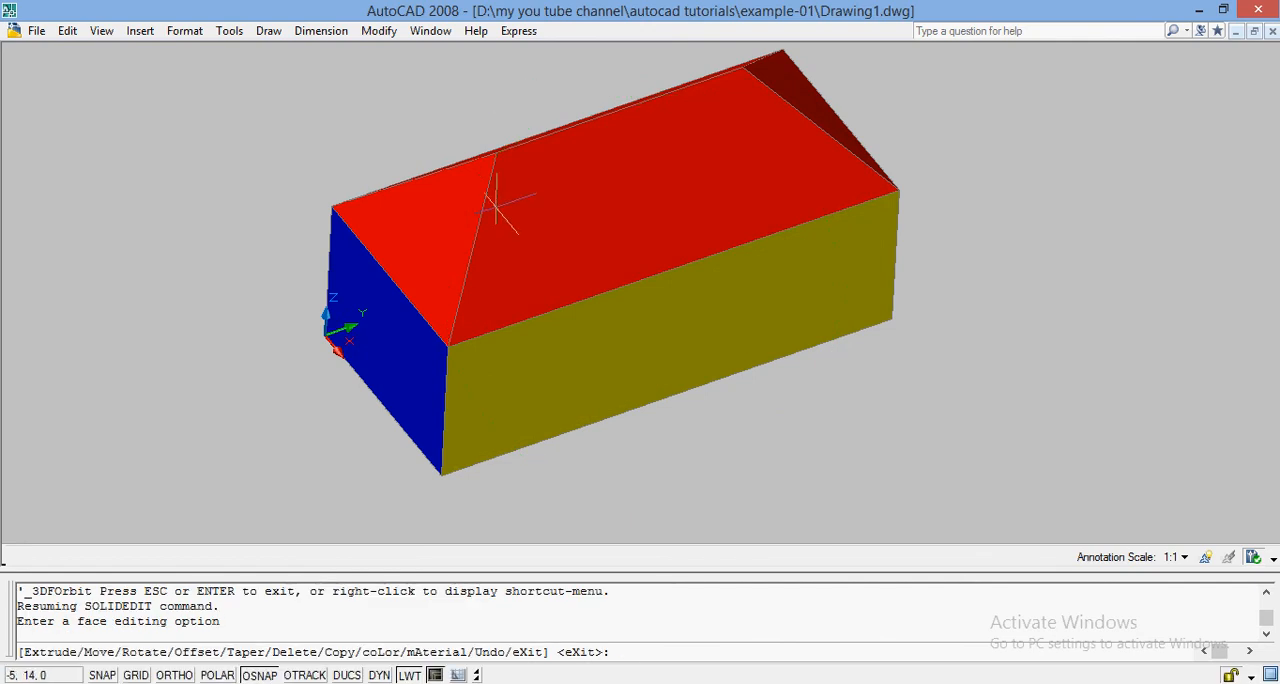
# Step: Extrude the yellow long side face of the solid by a height of 40 with a taper angle of 45
pyautogui.write('EXT')
pyautogui.press('Return')
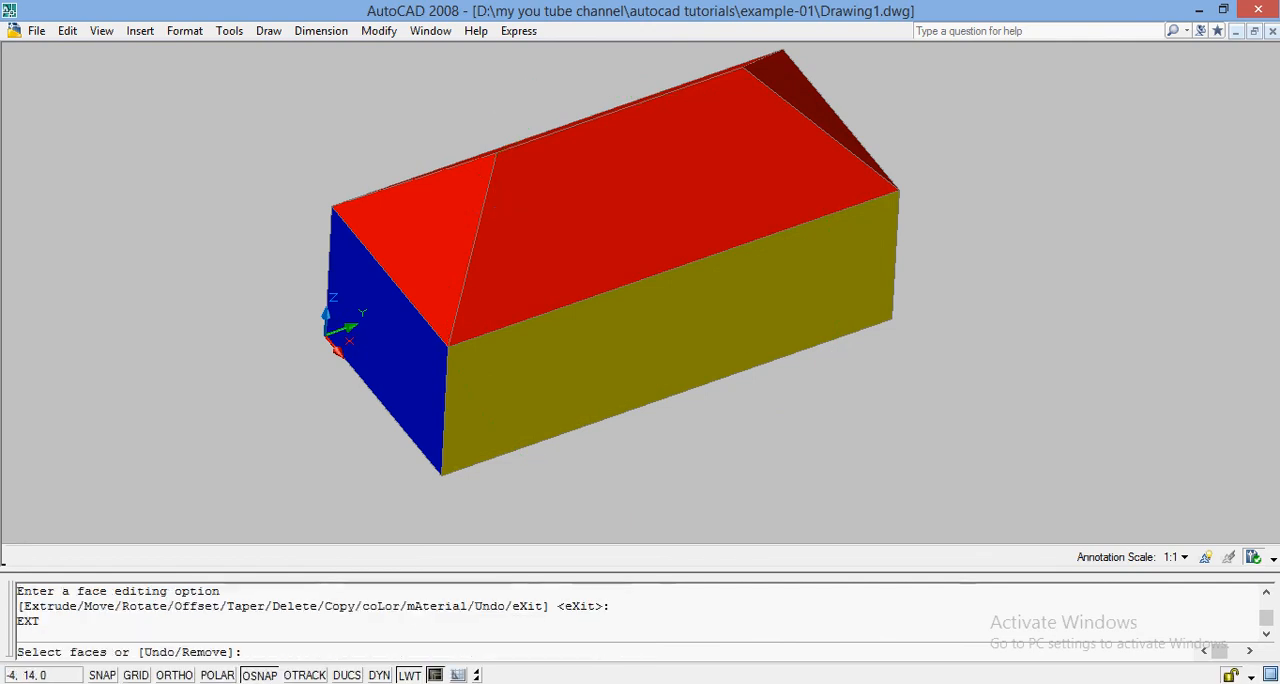
pyautogui.click(607, 352)
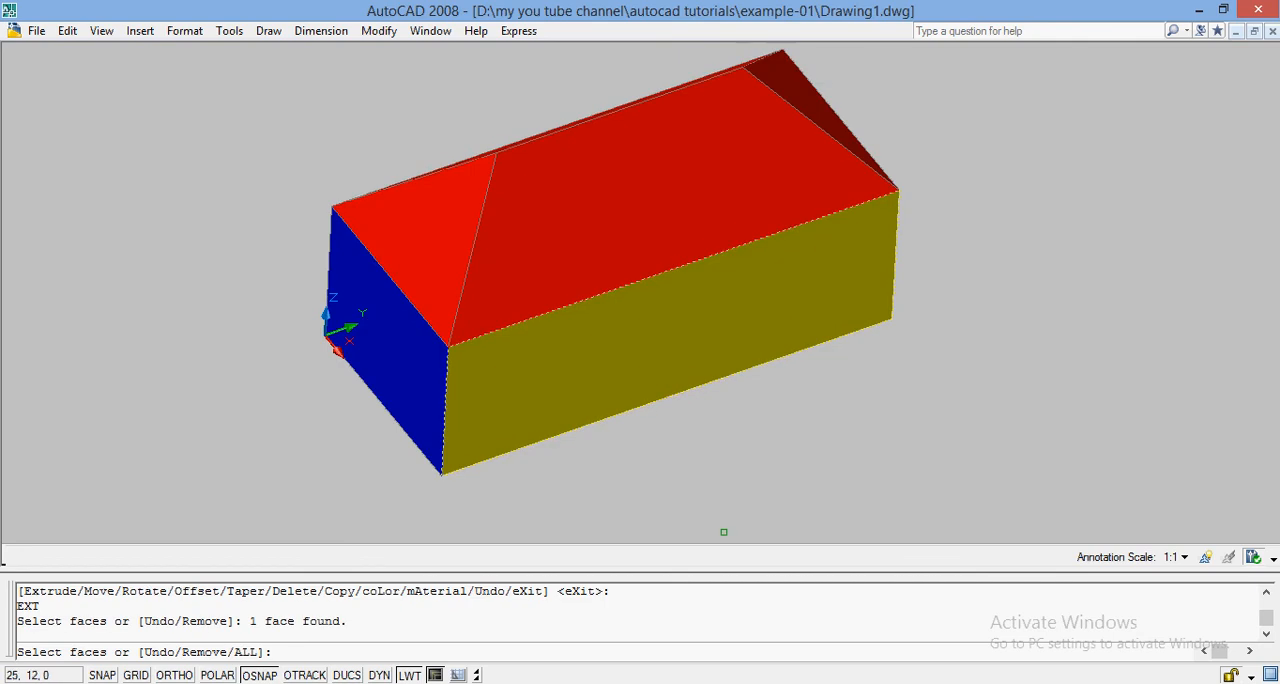
pyautogui.press('Return')
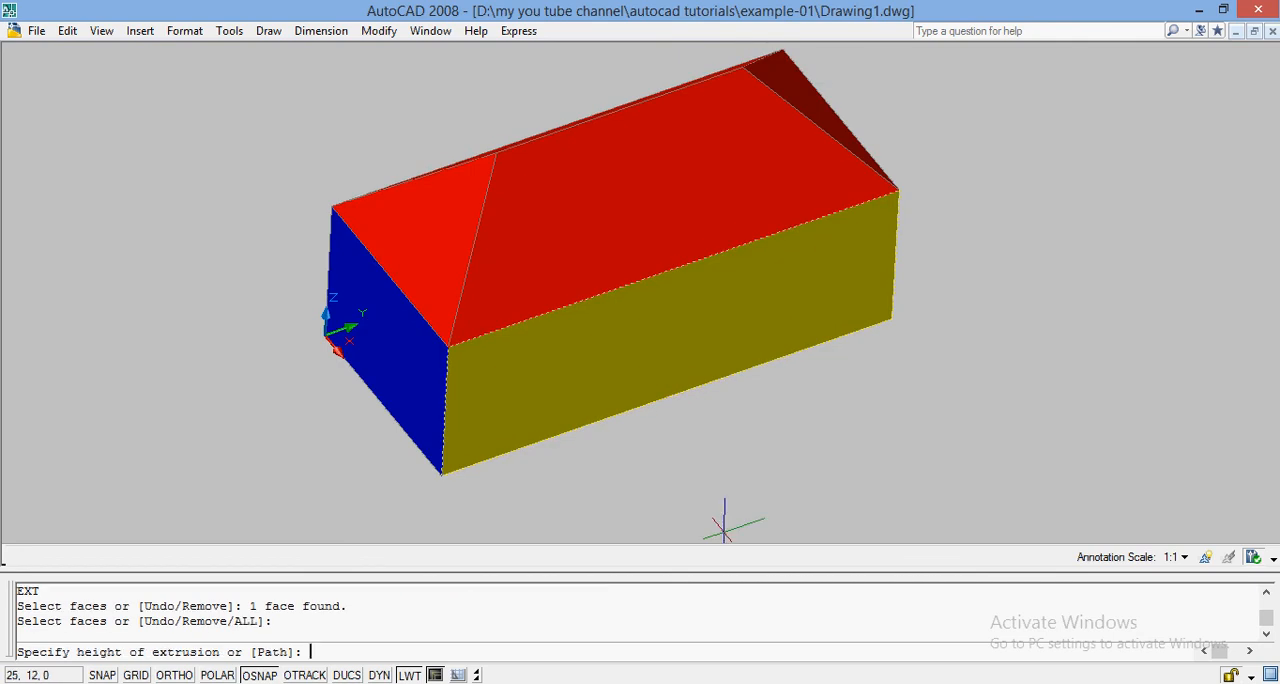
pyautogui.write('40')
pyautogui.press('Return')
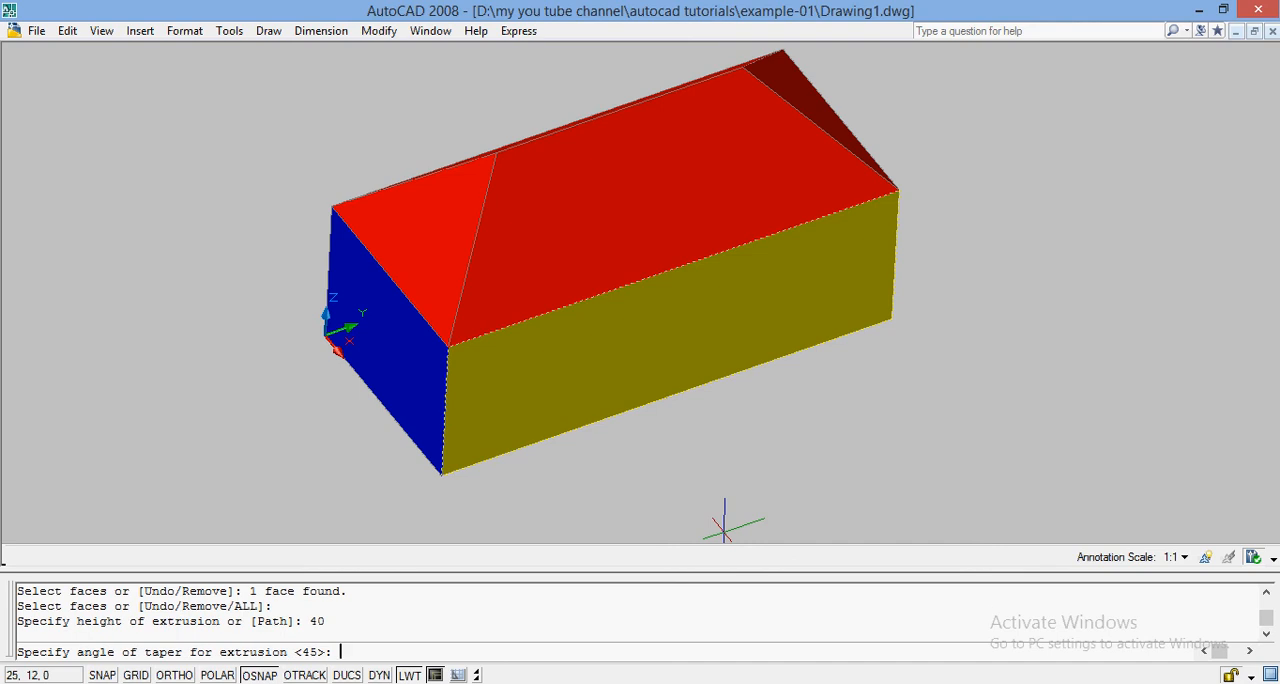
pyautogui.write('45')
pyautogui.press('Return')
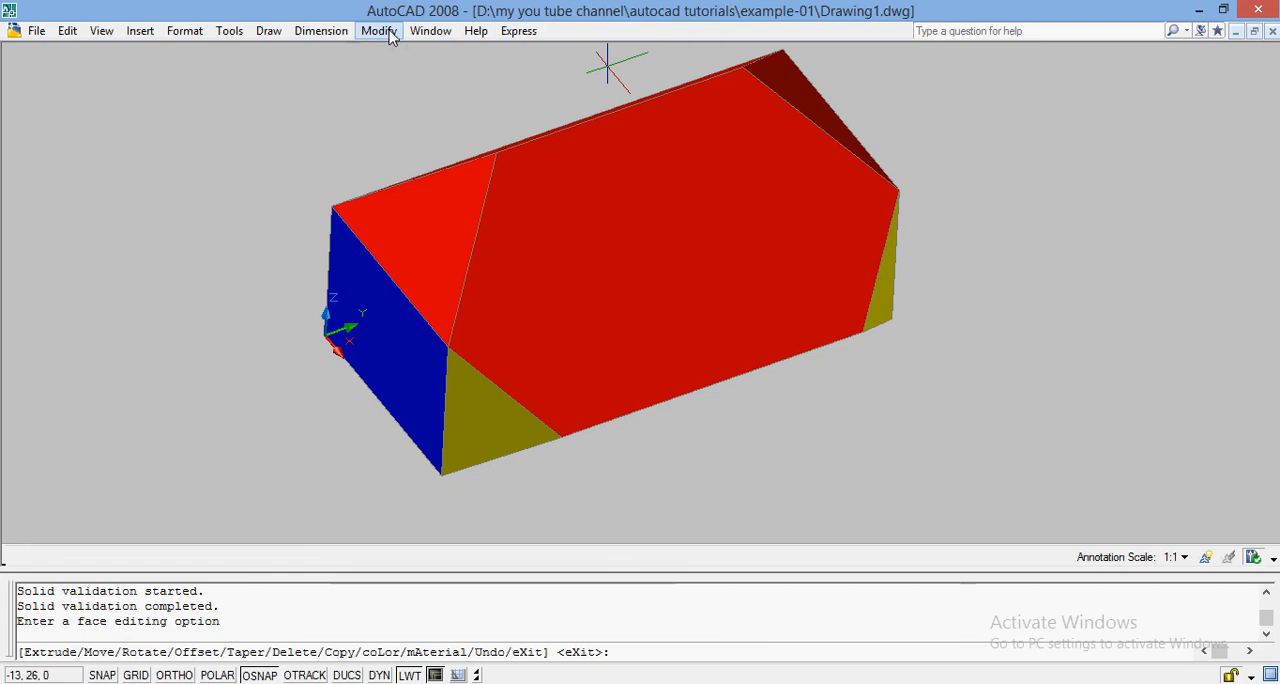
# Step: Free-orbit around the solid to examine the tapered extrusion on its yellow side face
pyautogui.click(68, 31)
pyautogui.moveTo(102, 31)
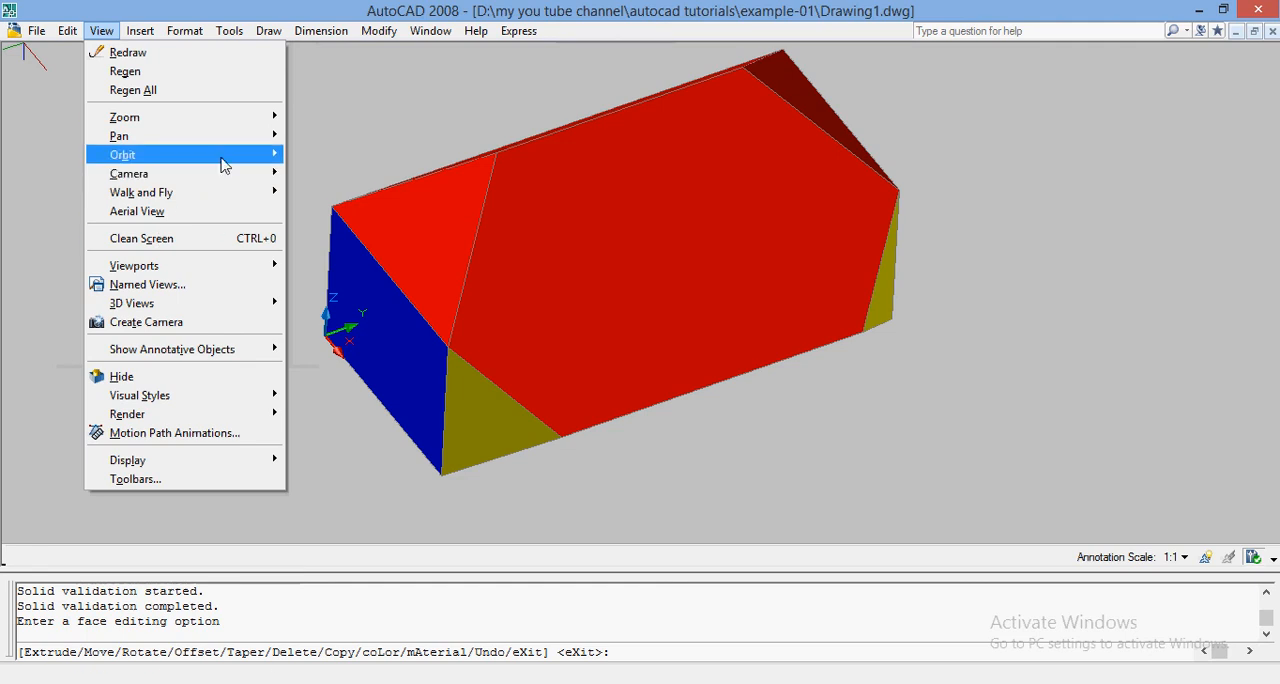
pyautogui.moveTo(224, 158)
pyautogui.click(326, 176)
pyautogui.moveTo(643, 343); pyautogui.dragTo(547, 247)
pyautogui.moveTo(680, 331); pyautogui.dragTo(700, 377)
pyautogui.moveTo(720, 123); pyautogui.dragTo(708, 210)
pyautogui.moveTo(677, 314); pyautogui.dragTo(722, 287)
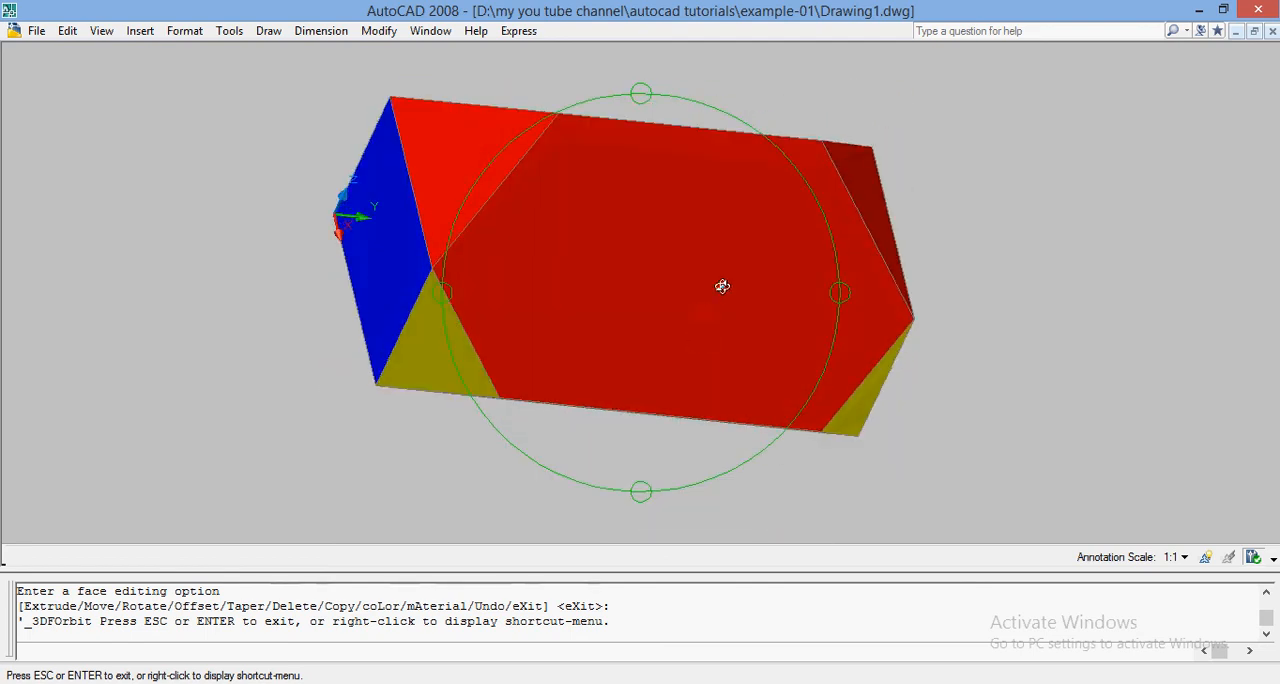